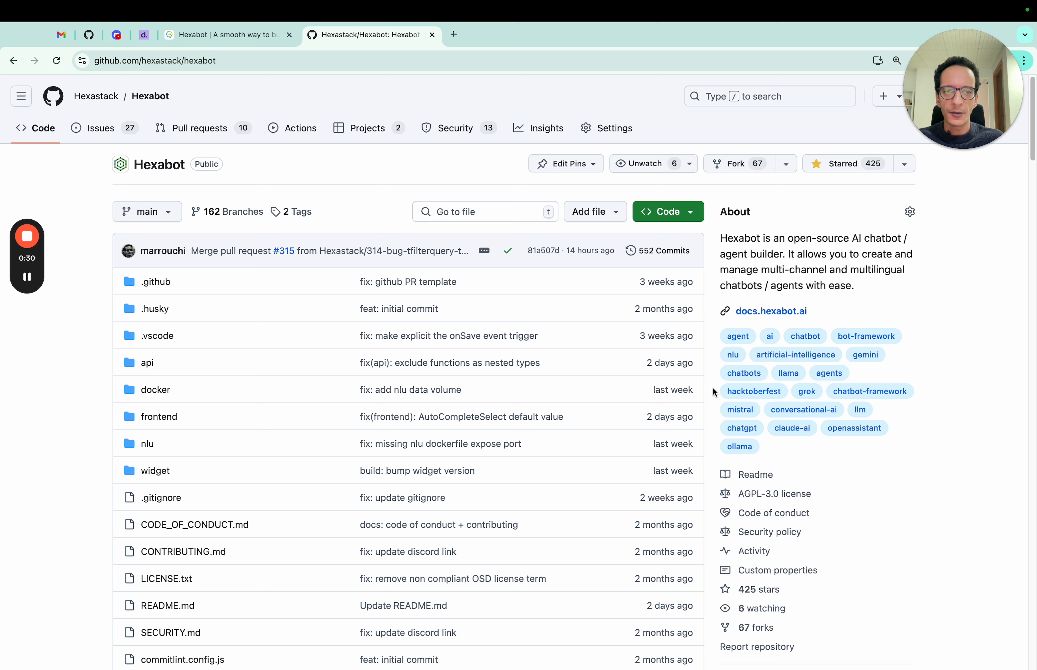
- Clear the terminal and install the Hexabot CLI globally with npm i -g hexabot-cli
key(ctrl+Left)
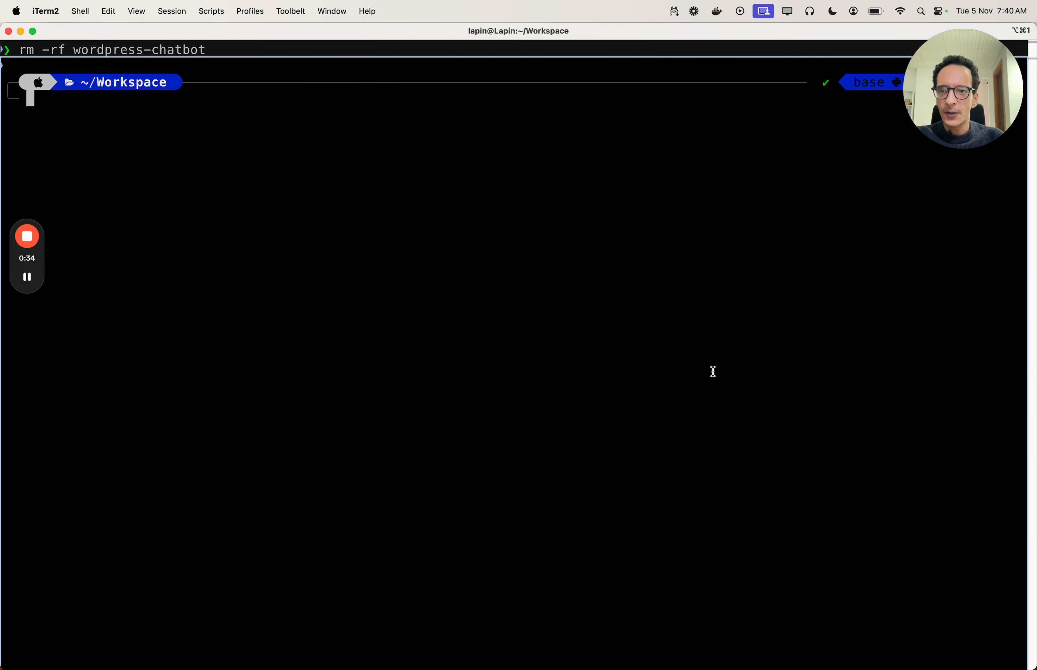
text(clear)
key(Return)
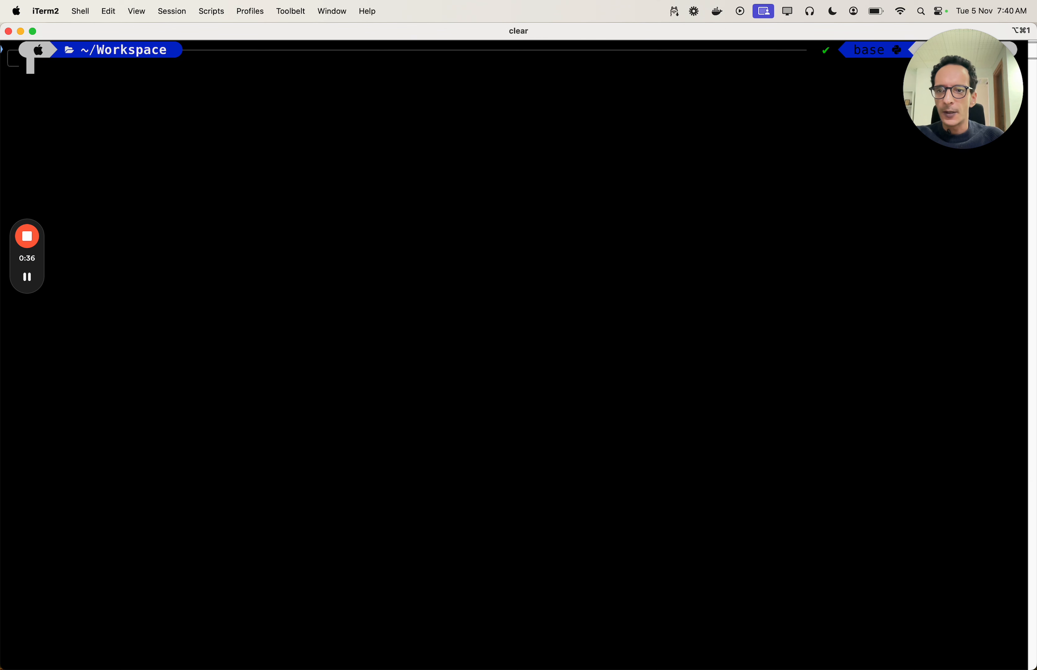
text(npm i )
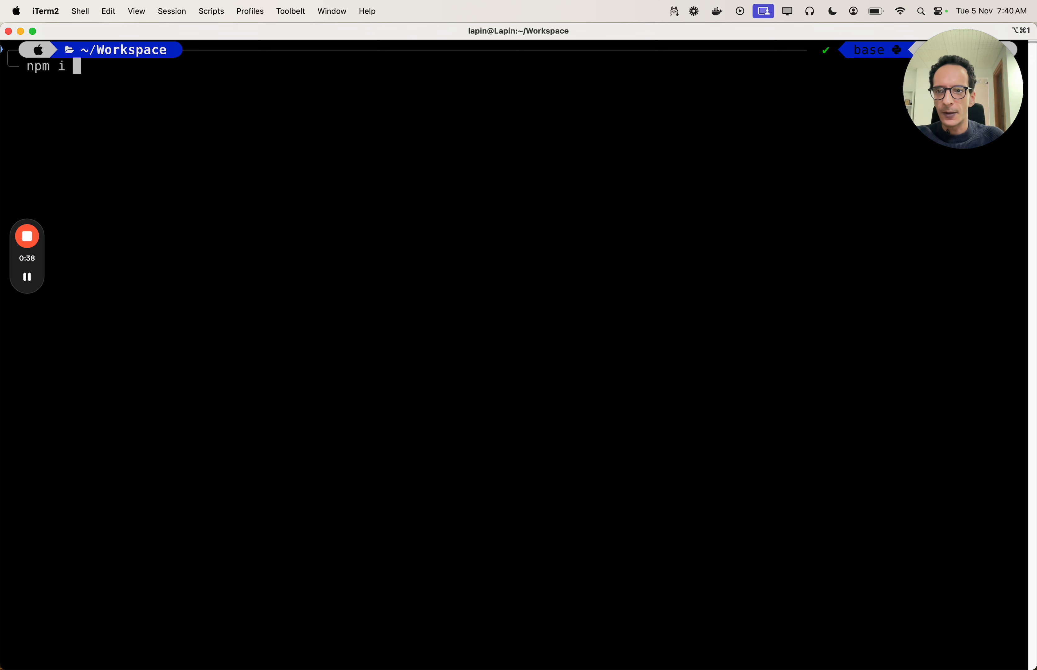
text(f)
key(BackSpace)
text(-)
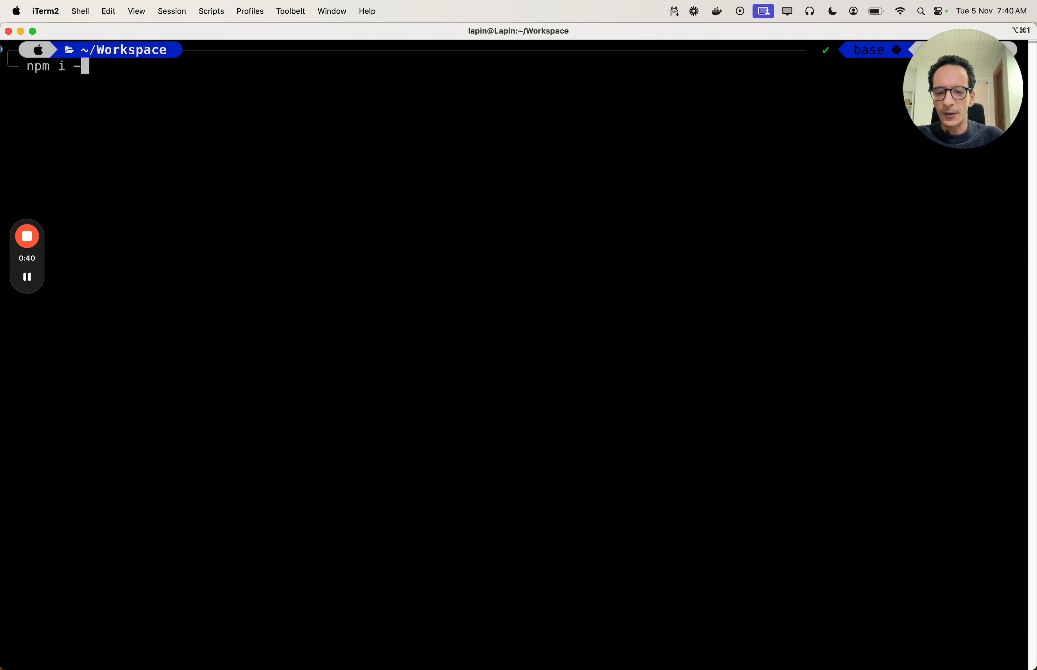
text(g hexabot)
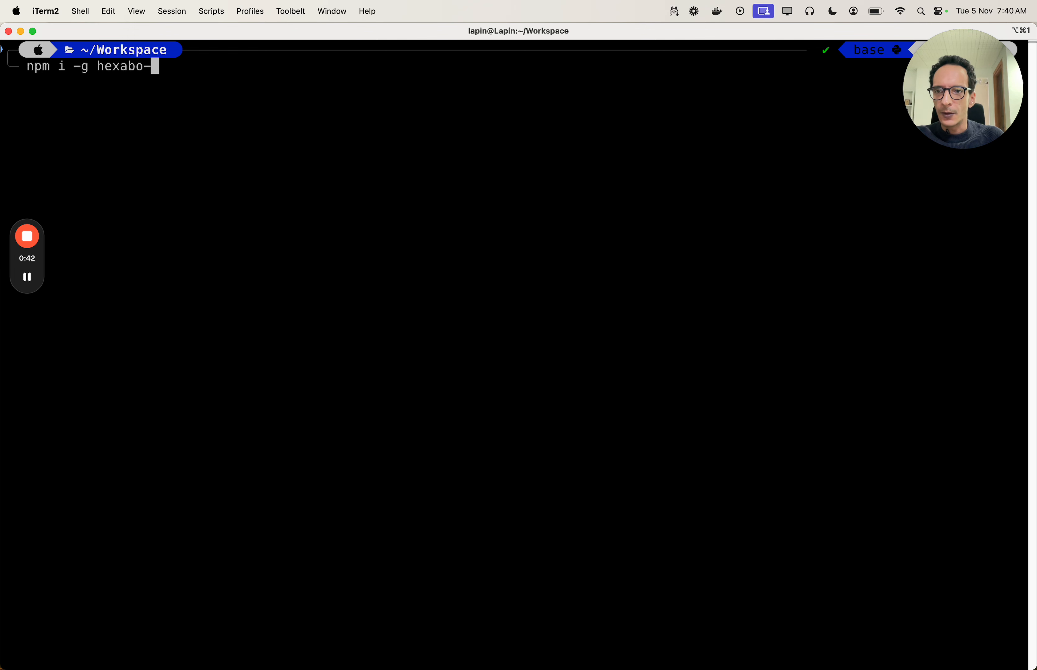
text(-cli)
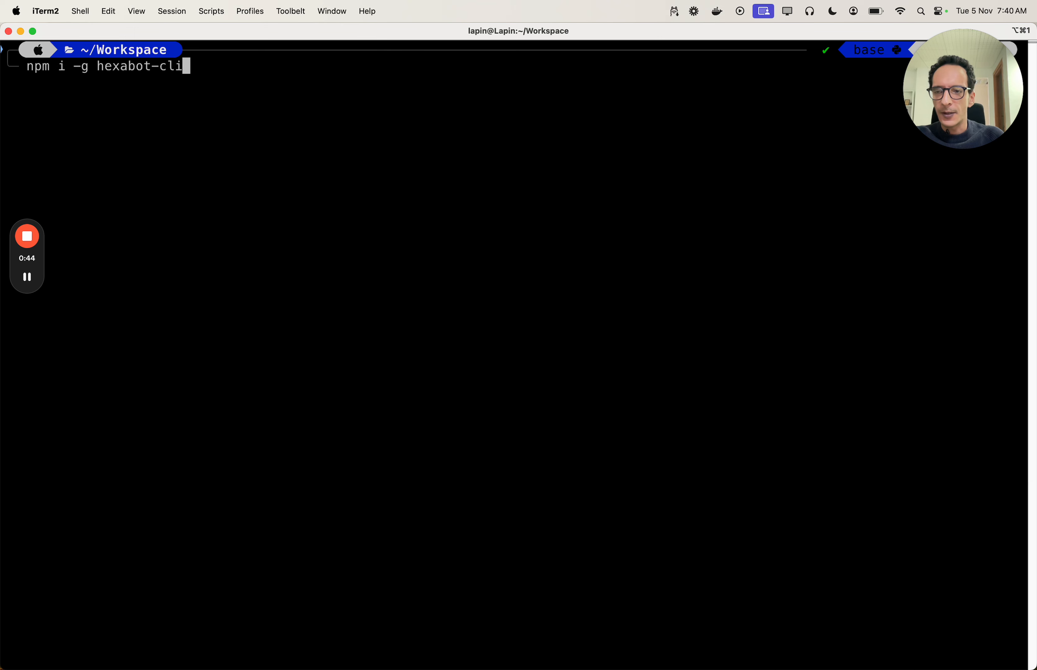
key(Return)
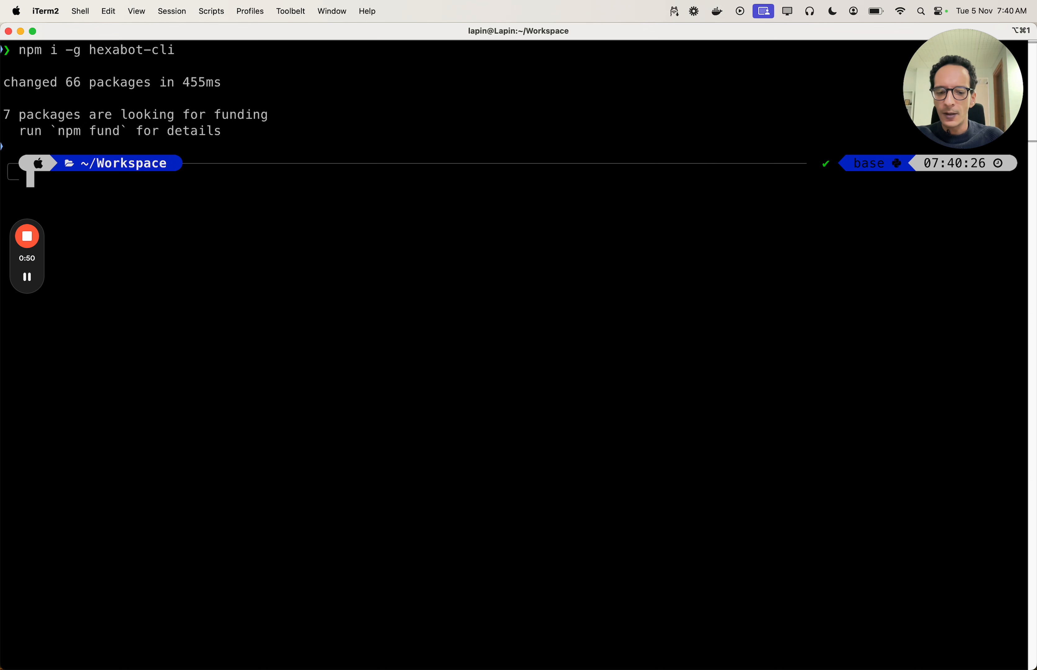
- Create a new Hexabot project named wordpress-chatbot with hexabot create
text(cd)
key(BackSpace)
key(BackSpace)
key(BackSpace)
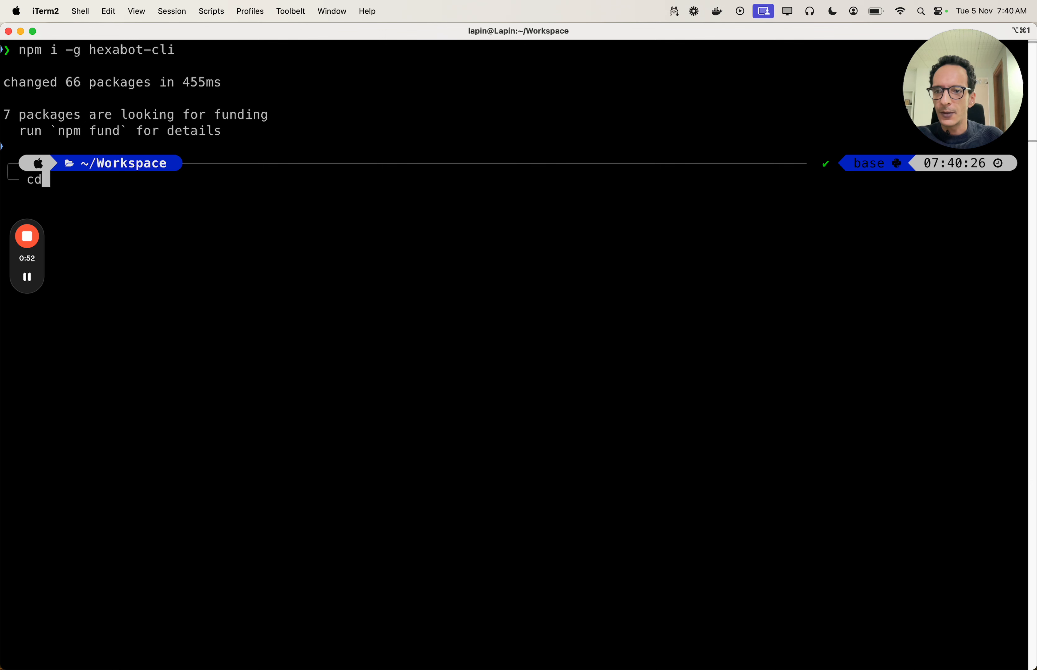
text(he)
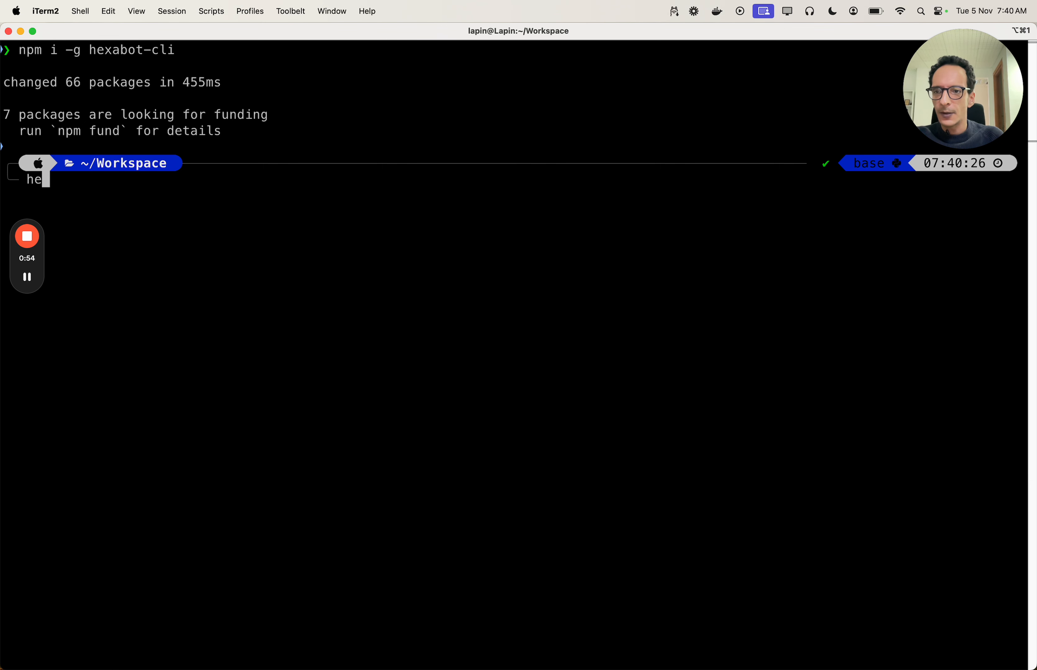
text(xabot create )
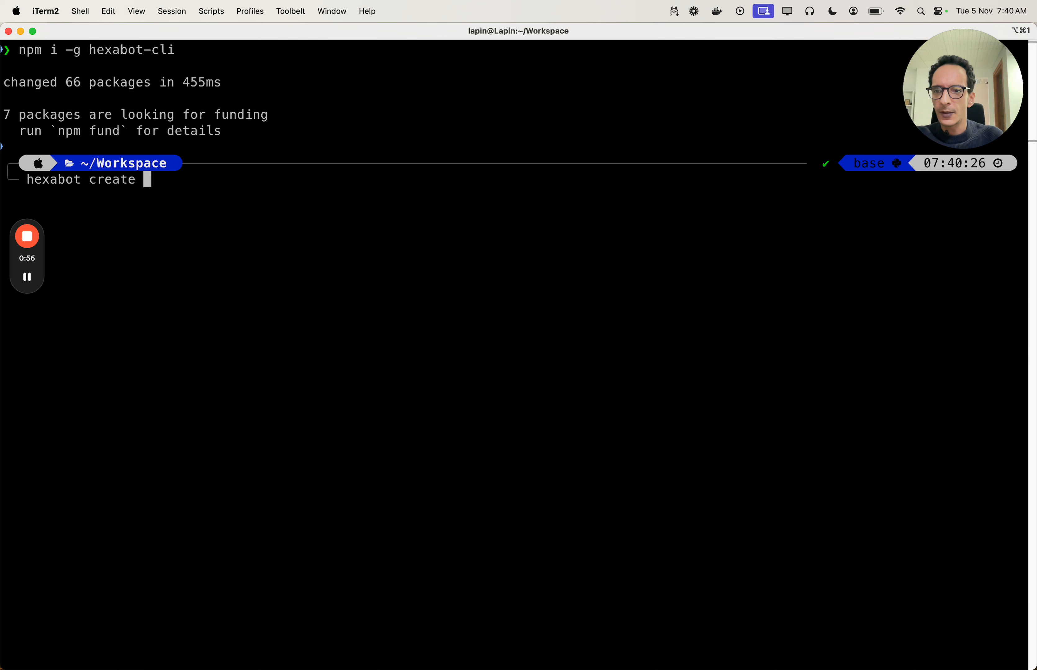
text(wordpre)
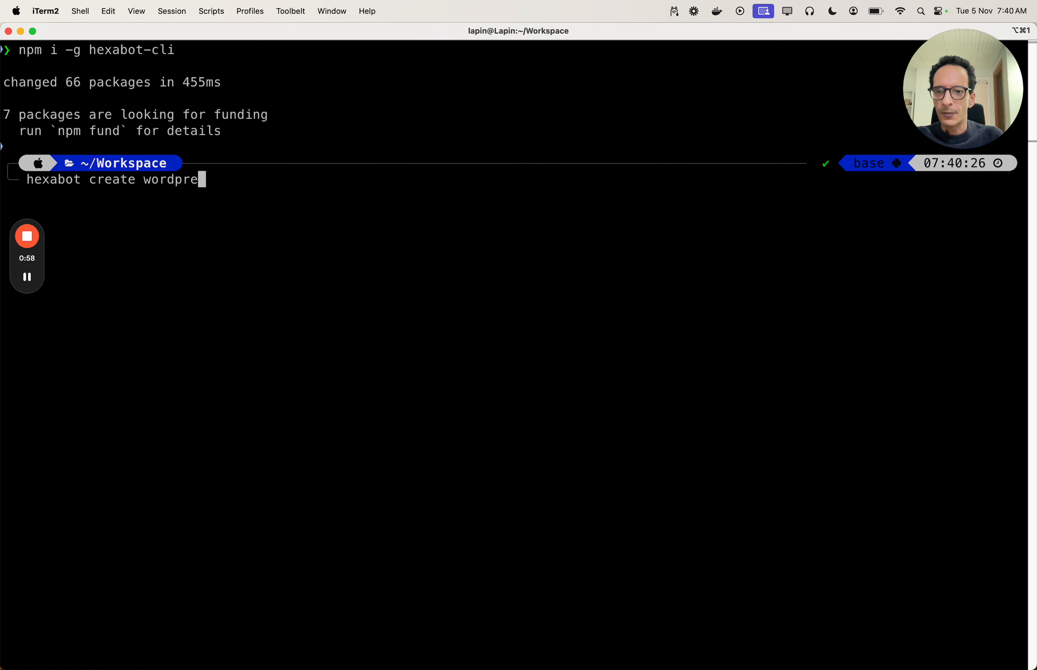
text(ss-chatbot)
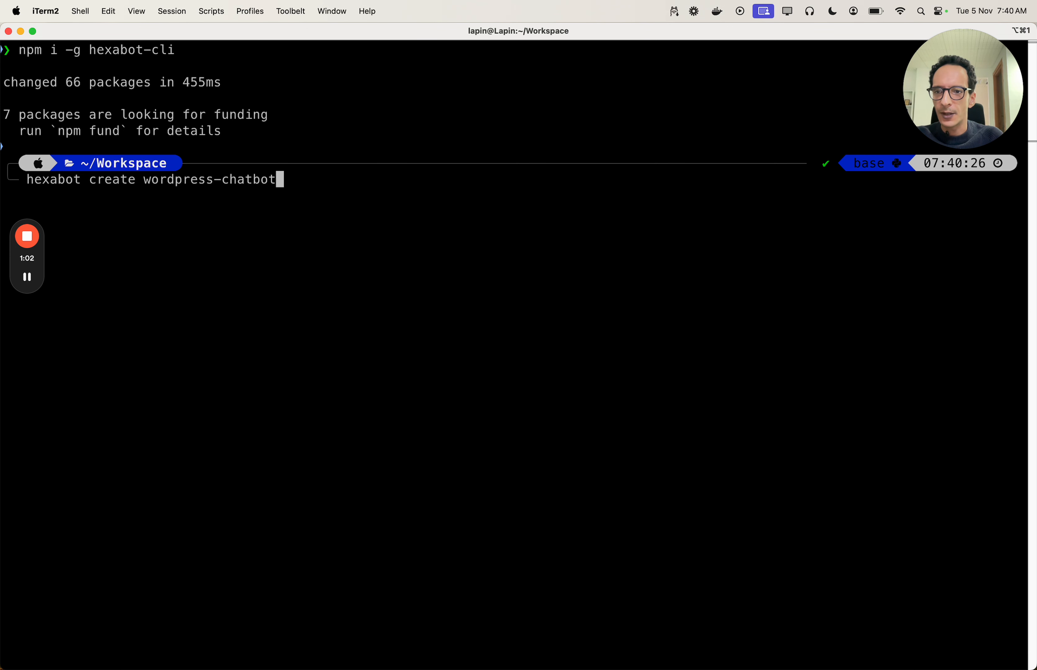
key(Return)
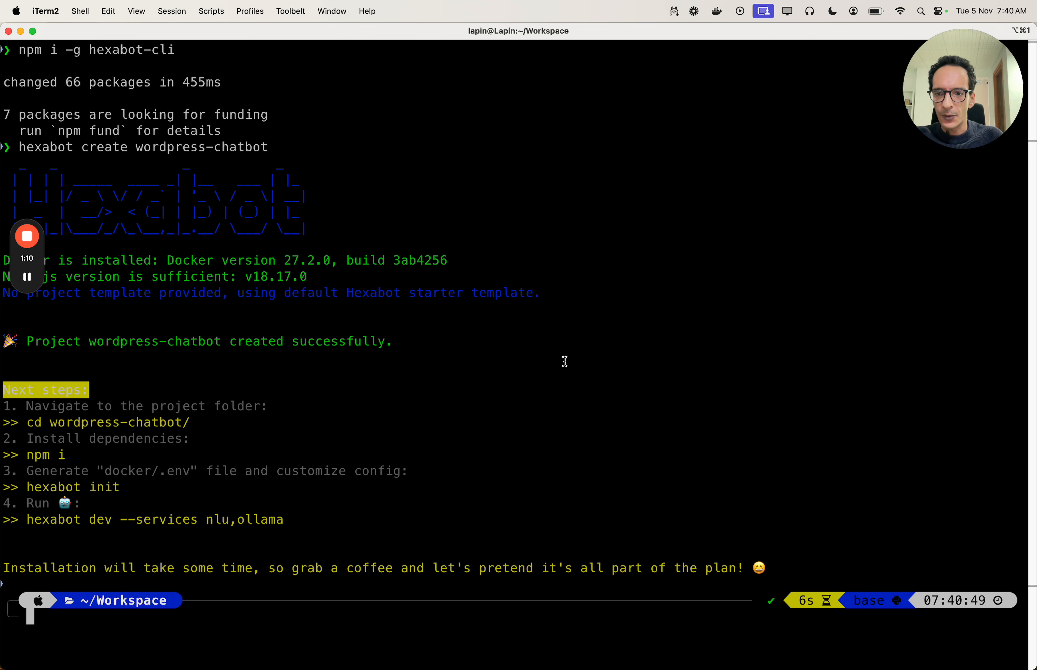
click(305, 428)
click(305, 428)
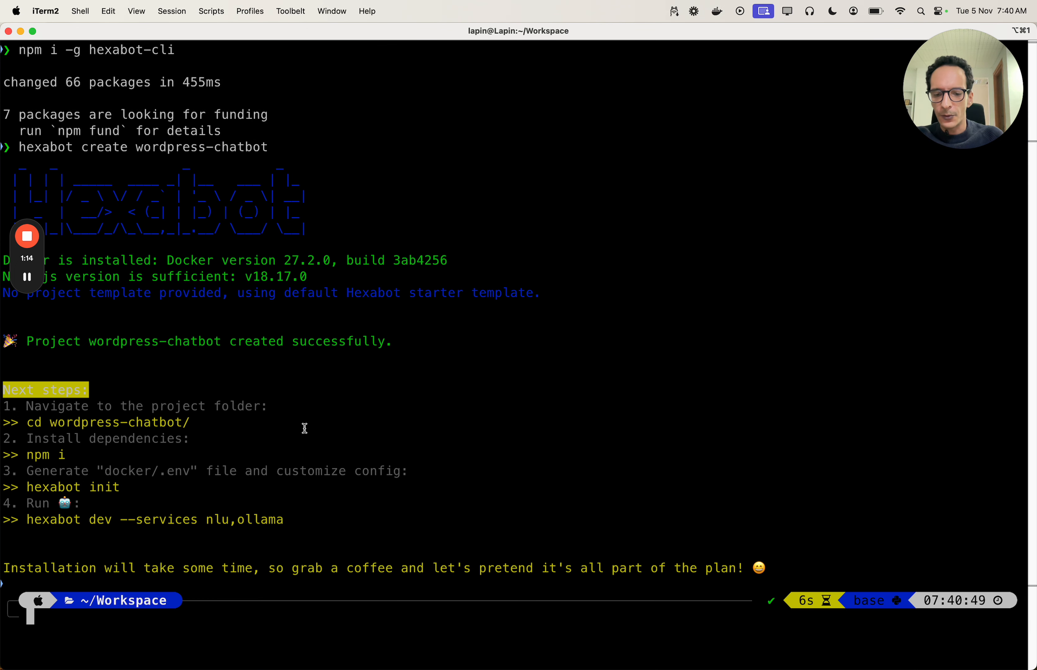
- Change into the wordpress-chatbot project folder
text(cd wo)
key(Tab)
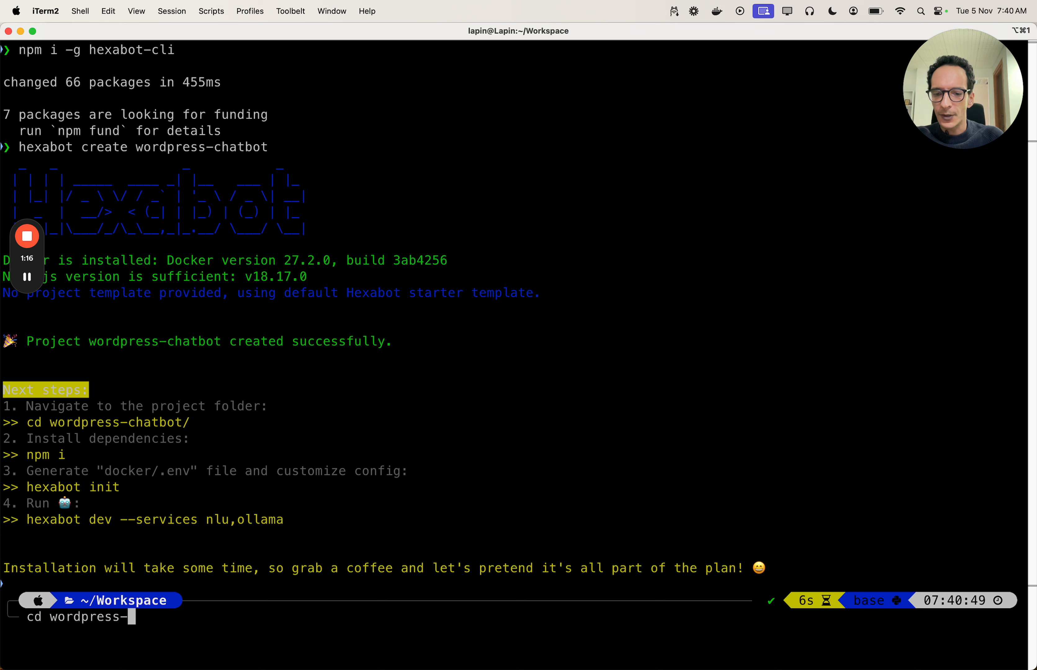
text(ch)
key(Tab)
key(Return)
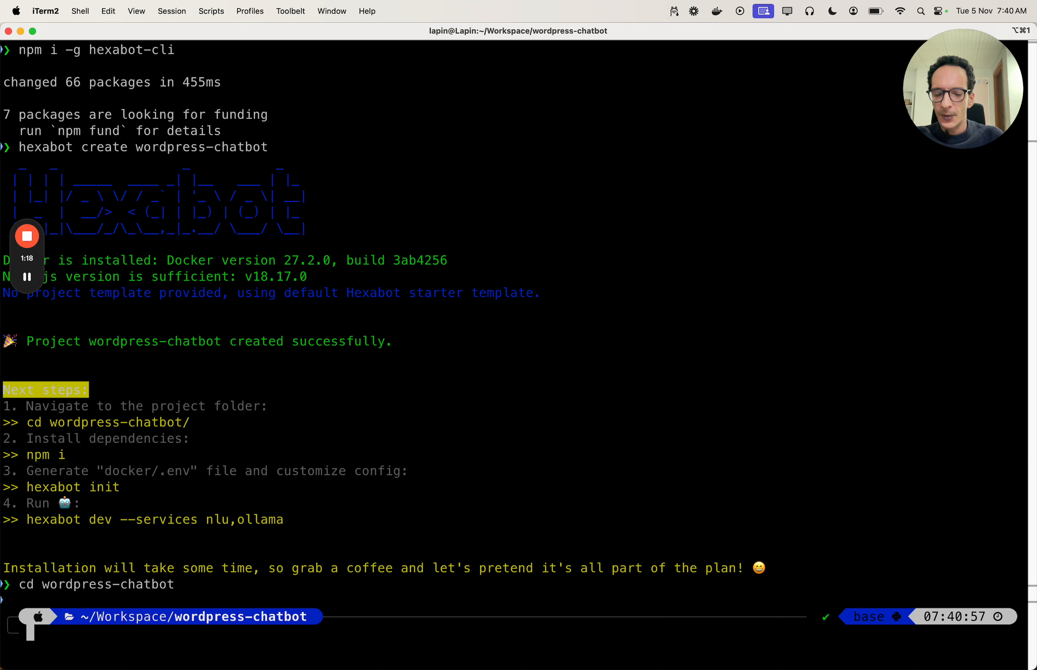
- Install the project's dependencies with npm i, then run hexabot init to generate .env
text(npm i)
key(Return)
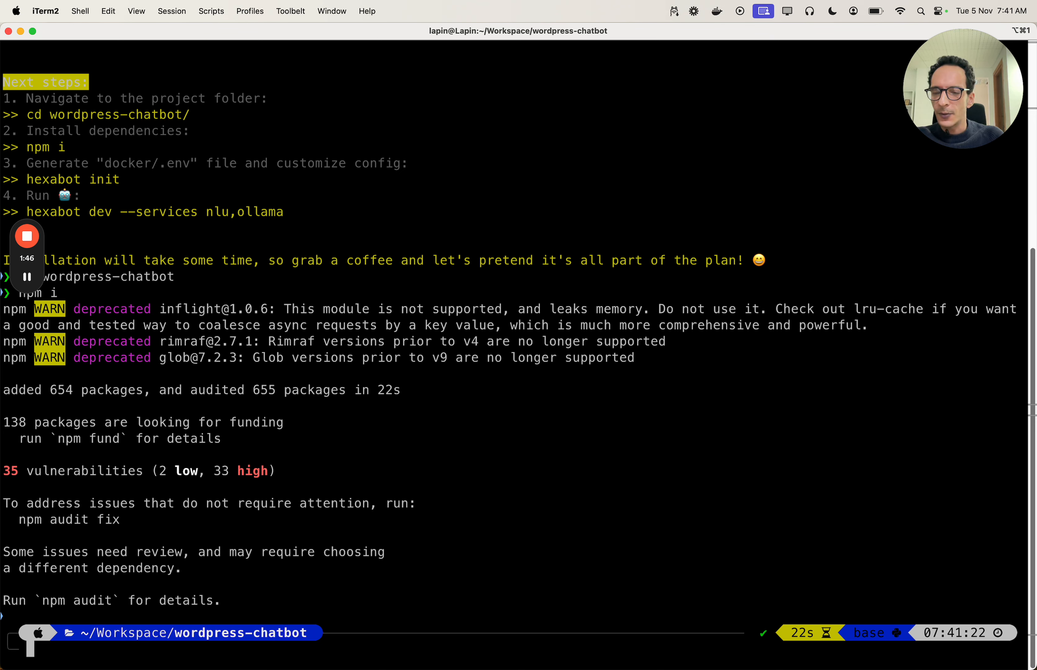
text(hexabot init)
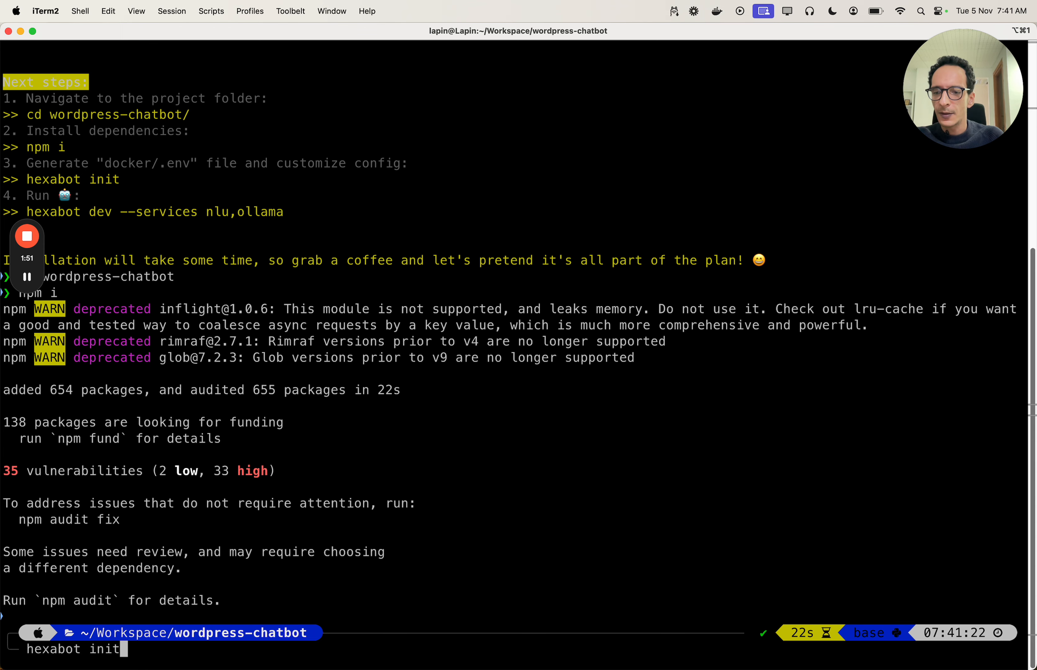
key(Return)
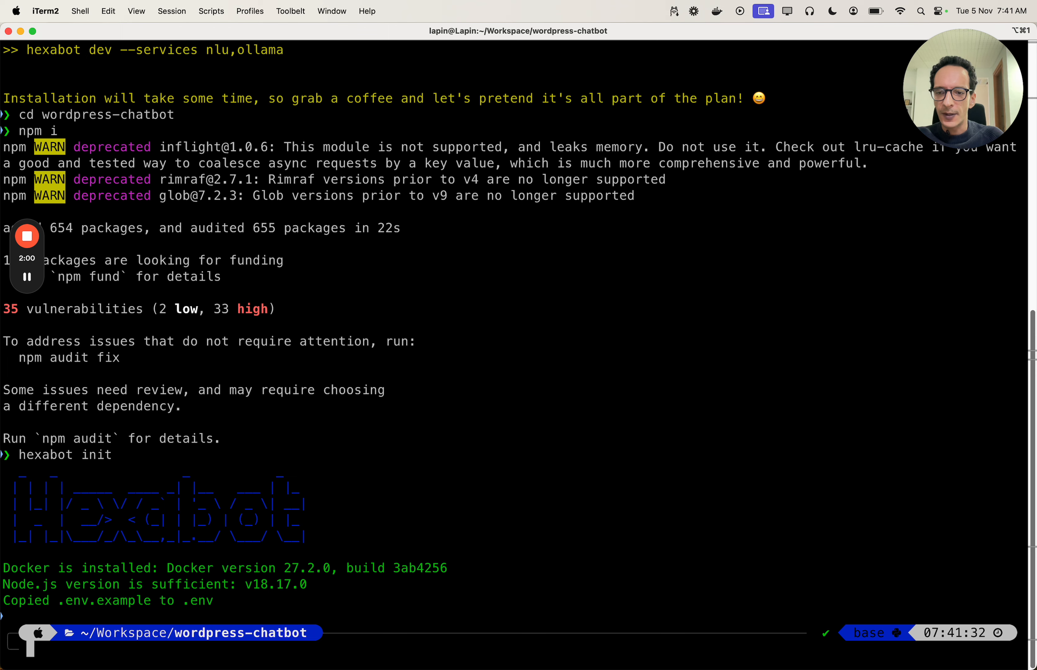
scroll(289, 266, up, 3)
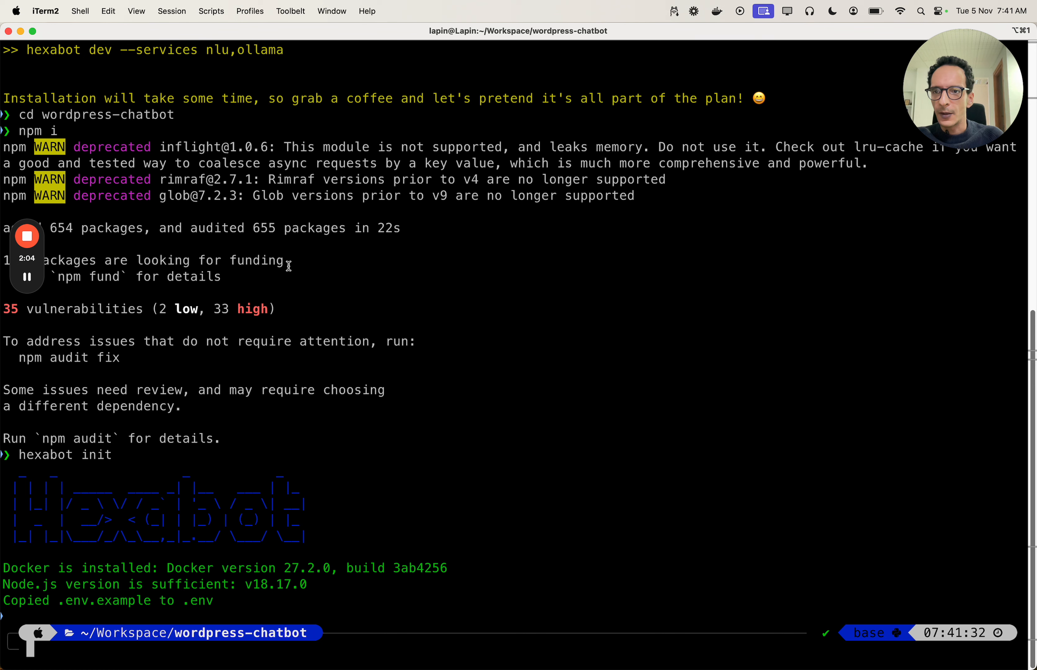
- Start Hexabot in dev mode with hexabot dev --services ollama
text(hexabot dev )
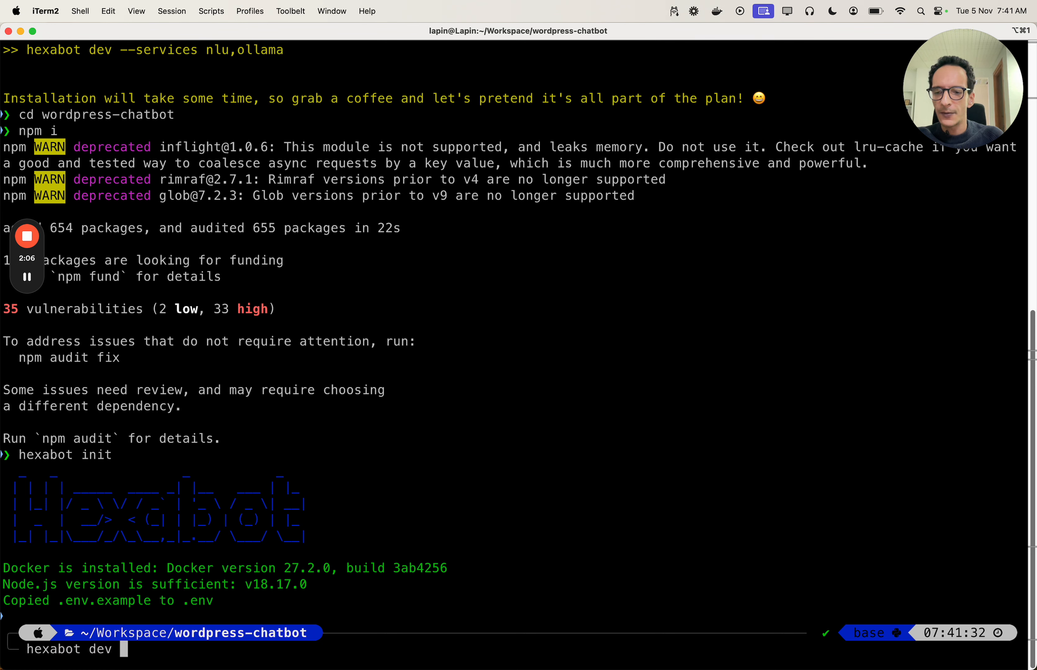
text(--services )
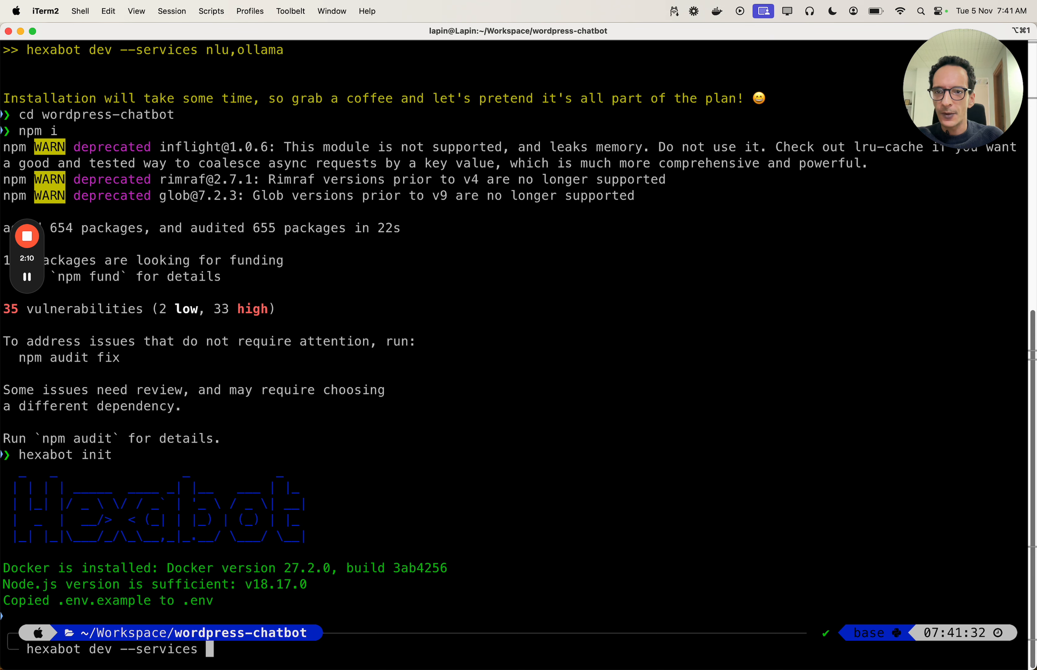
text(ollama)
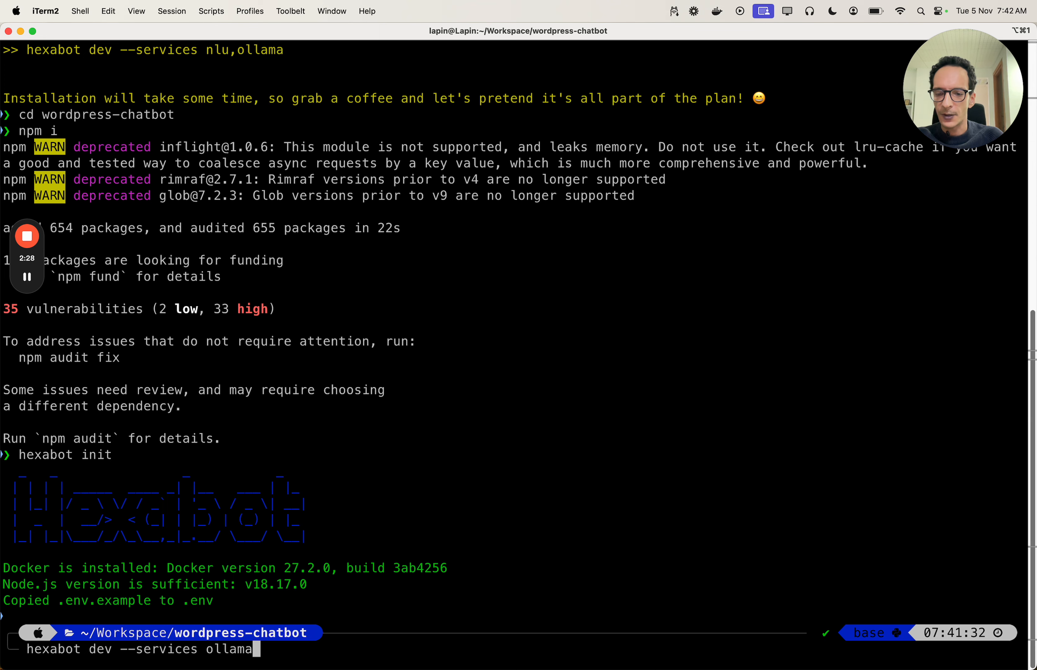
key(Return)
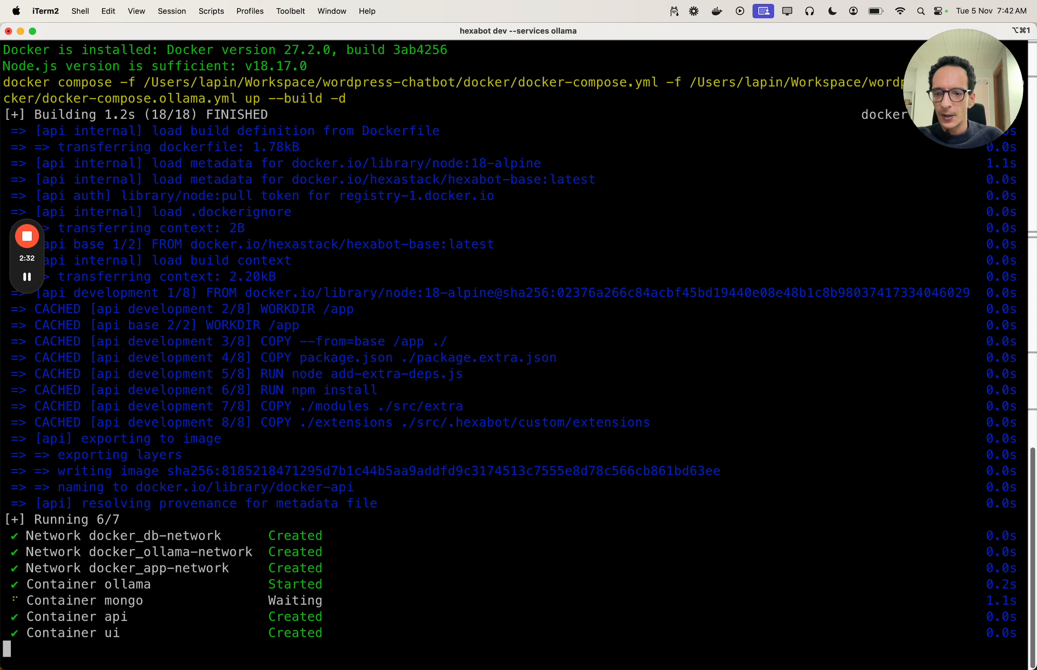
key(ctrl+Right)
key(ctrl+Right)
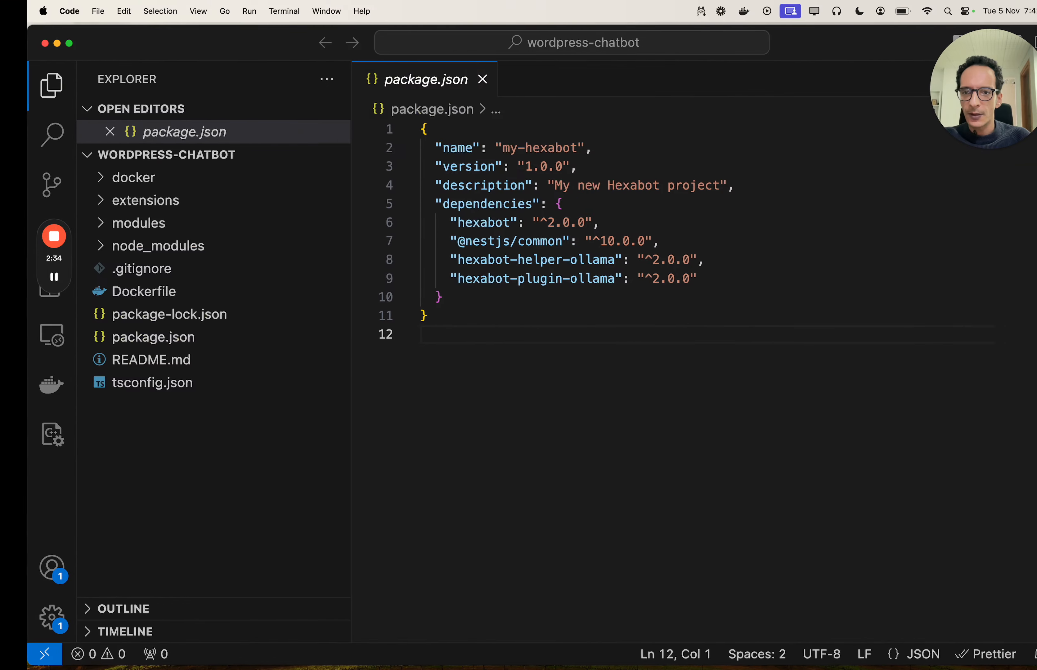
- Review package.json's hexabot-helper-ollama and hexabot-plugin-ollama dependencies and the docker and extensions folders
click(99, 421)
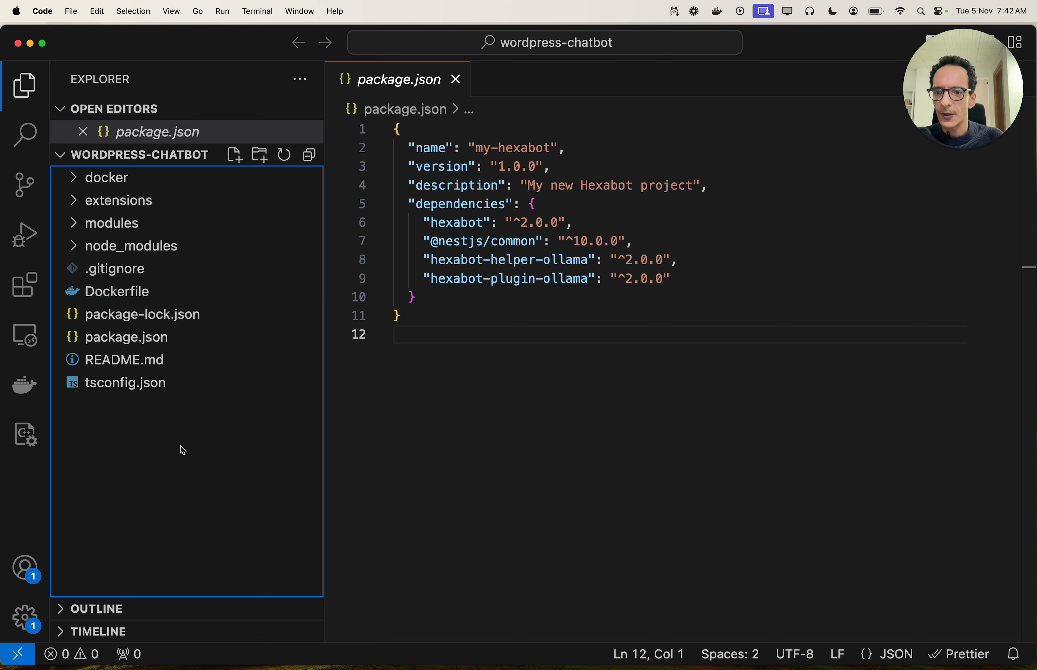
click(395, 404)
click(152, 192)
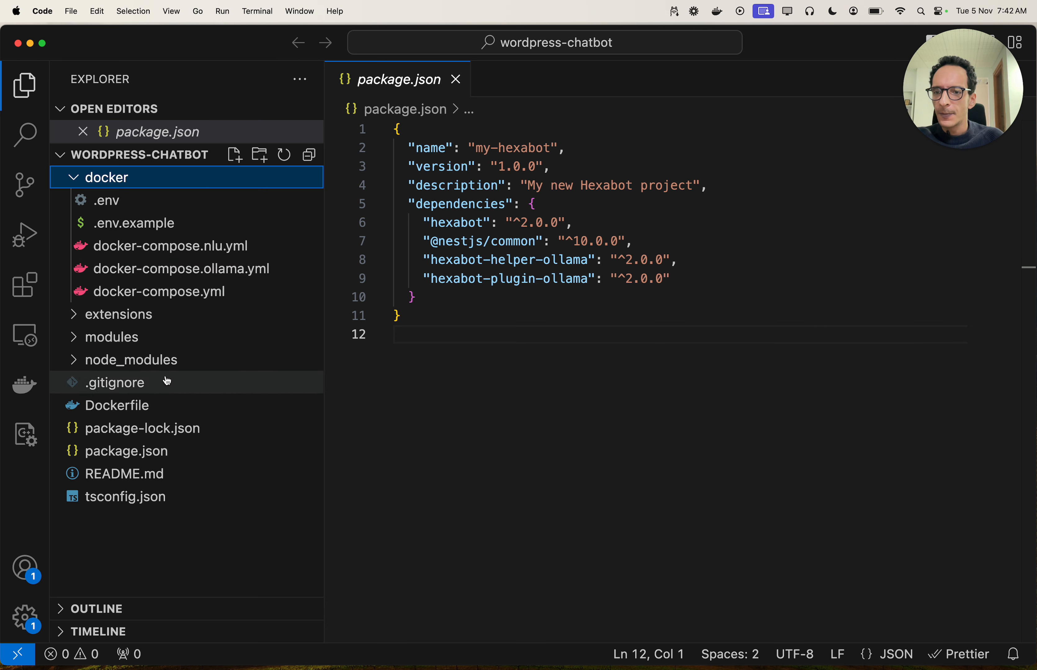
click(199, 322)
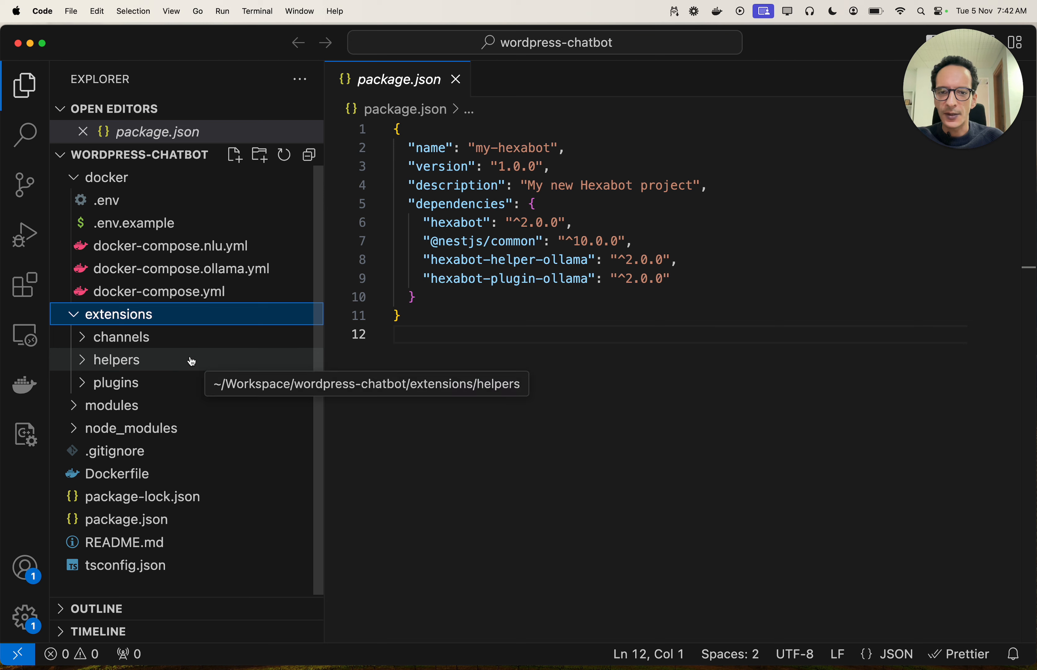
click(504, 297)
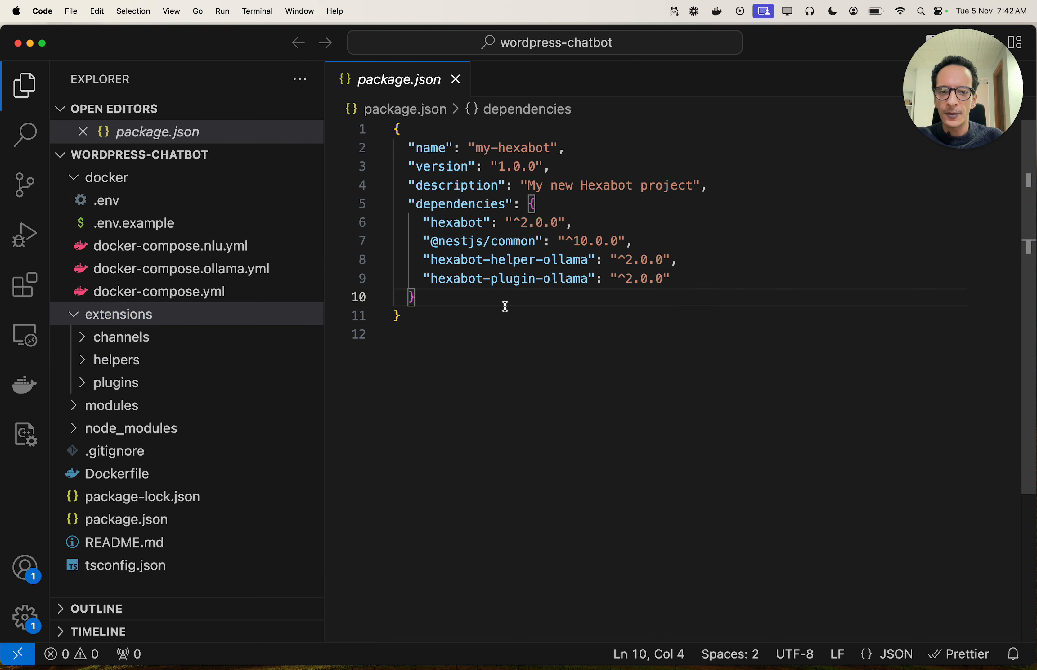
drag(675, 282, 678, 240)
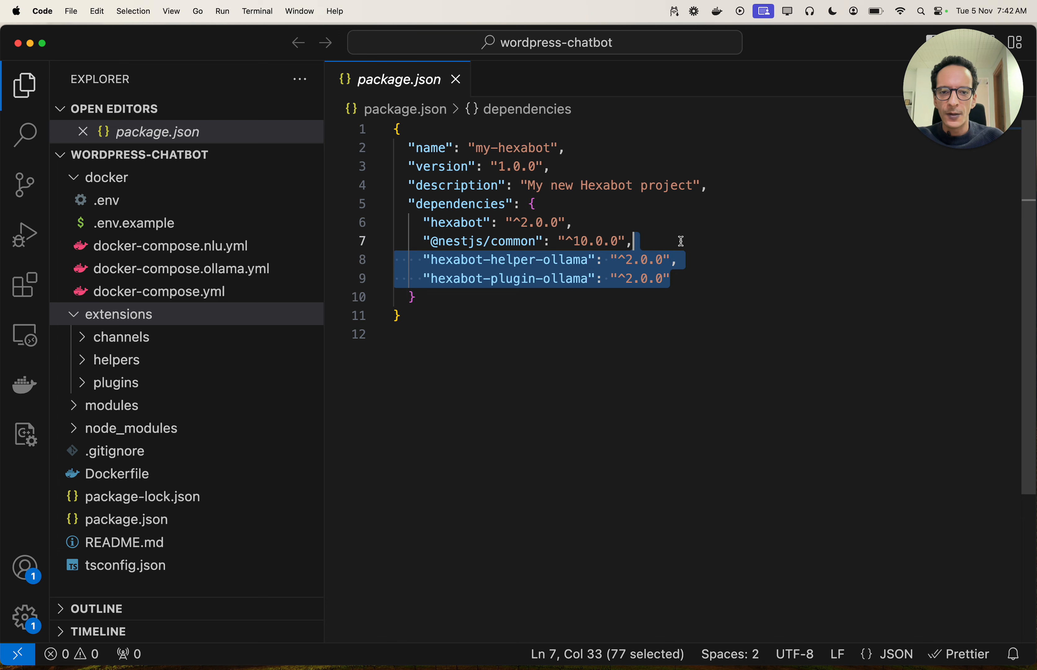
click(665, 281)
drag(674, 281, 675, 243)
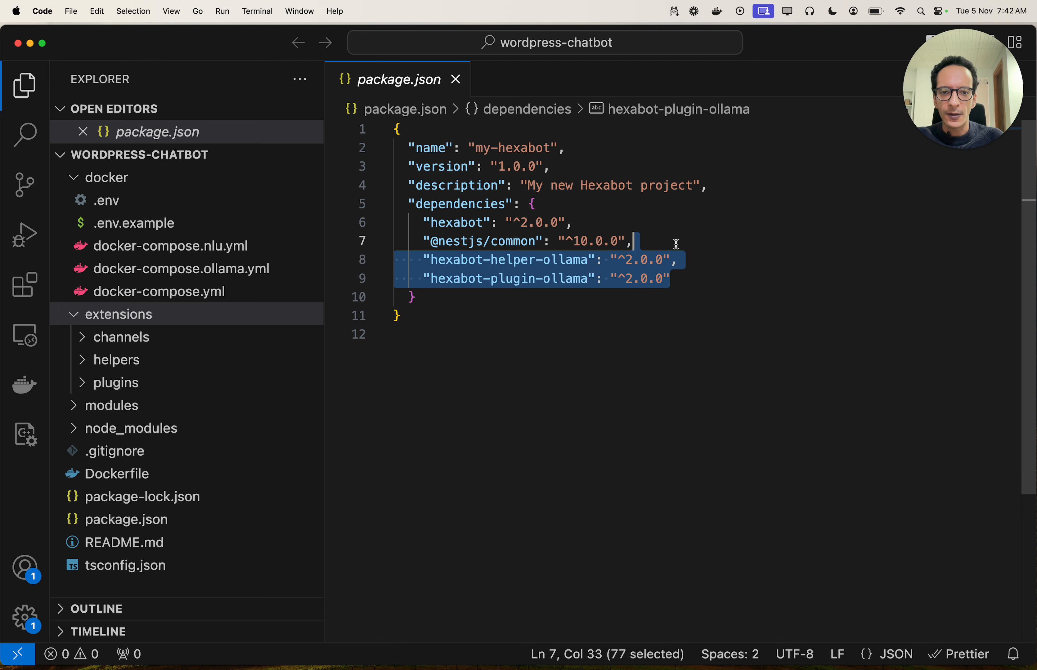
click(650, 302)
- Bring Chrome with the Hexabot GitHub repository to the front
key(super+Tab)
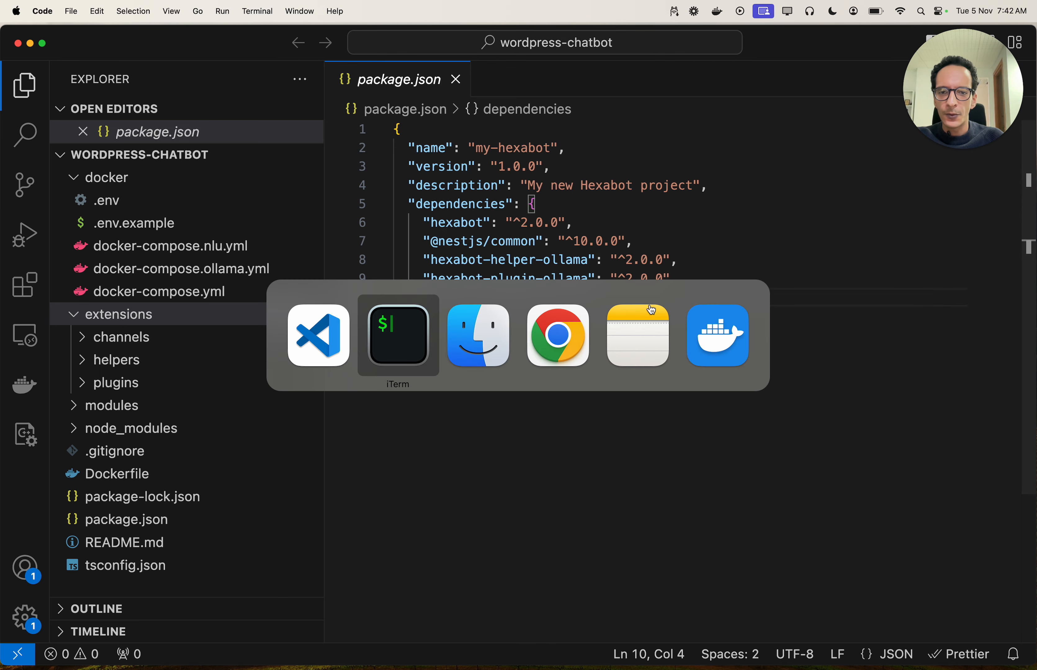
key(super+Tab)
key(super+Tab)
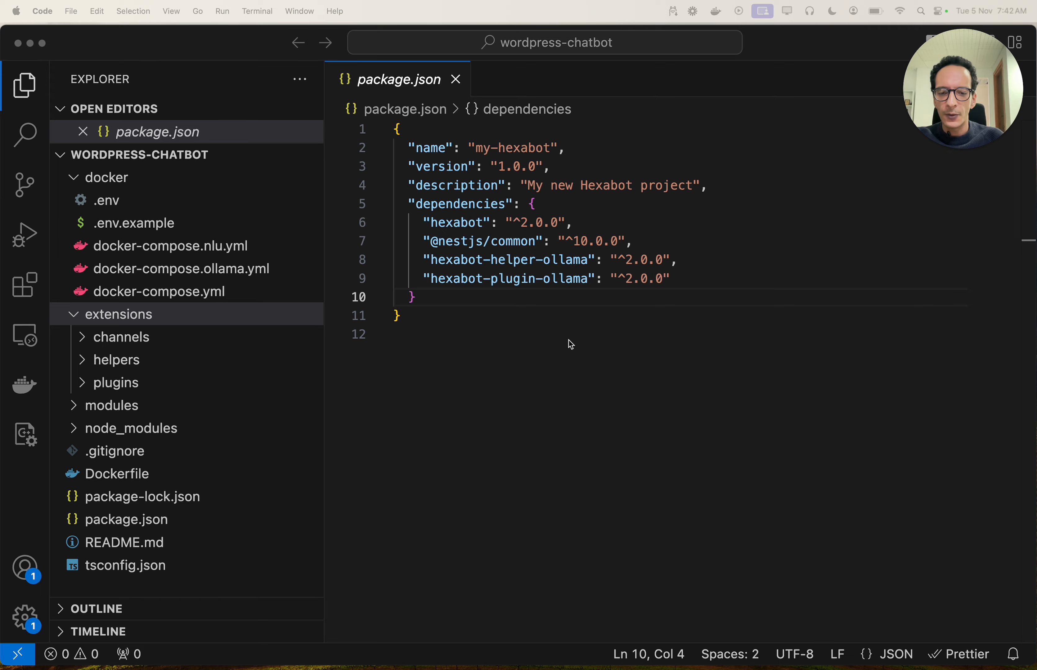
mouse_move(540, 658)
click(456, 655)
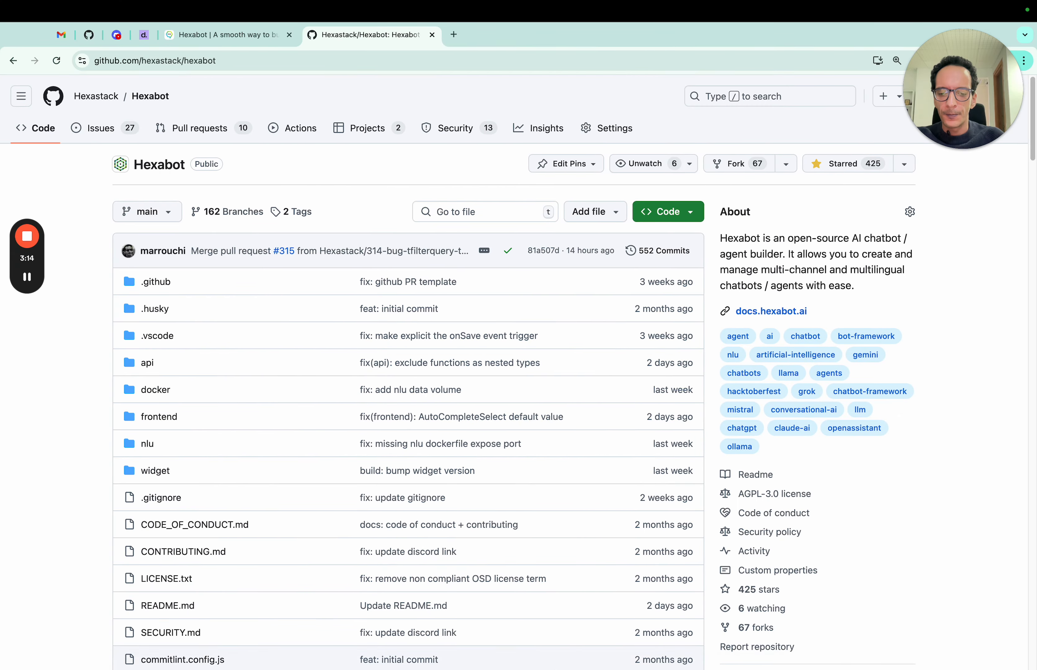
- Load hexabot.ai in a new browser tab
key(super+t)
text(hexabo)
key(Return)
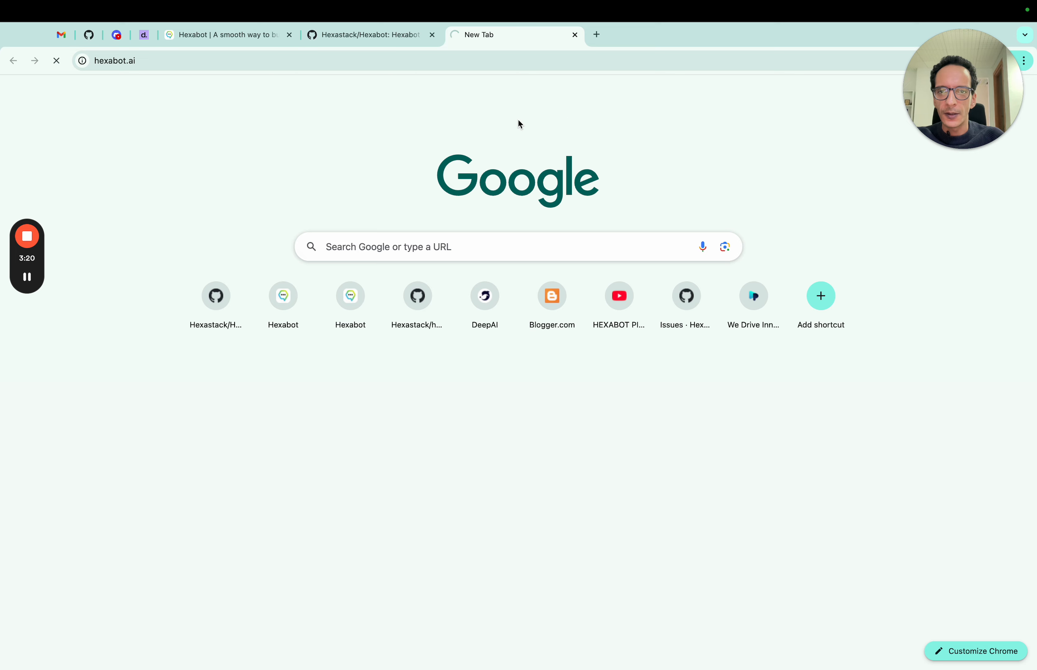
- Browse the Hexabot Extensions Library's Ollama Plugin, Ollama Helper and community extension cards
click(226, 35)
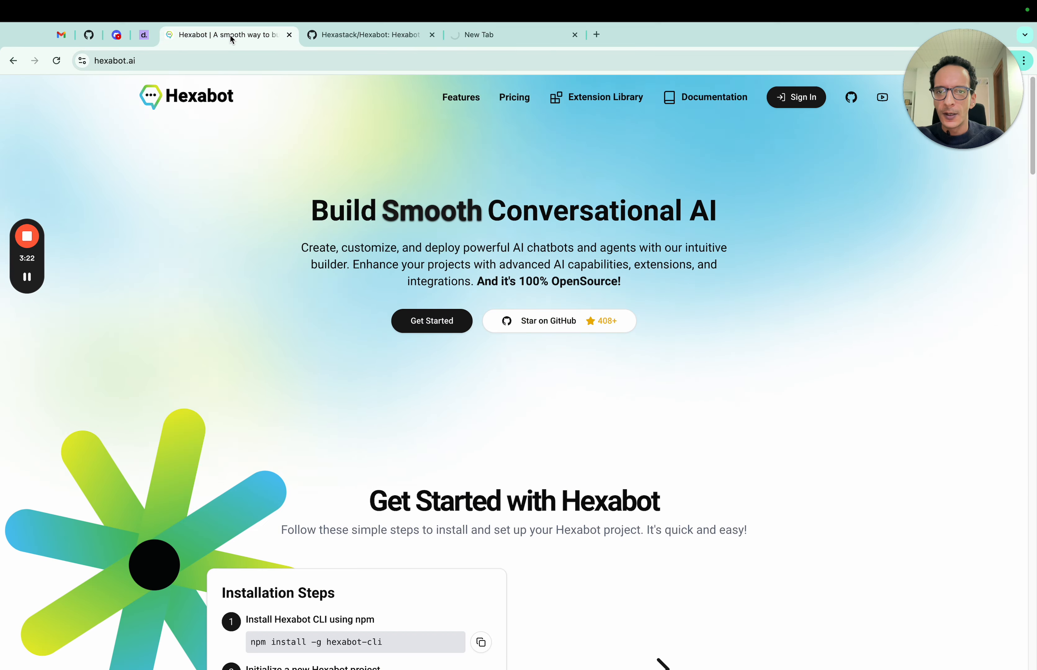
click(599, 98)
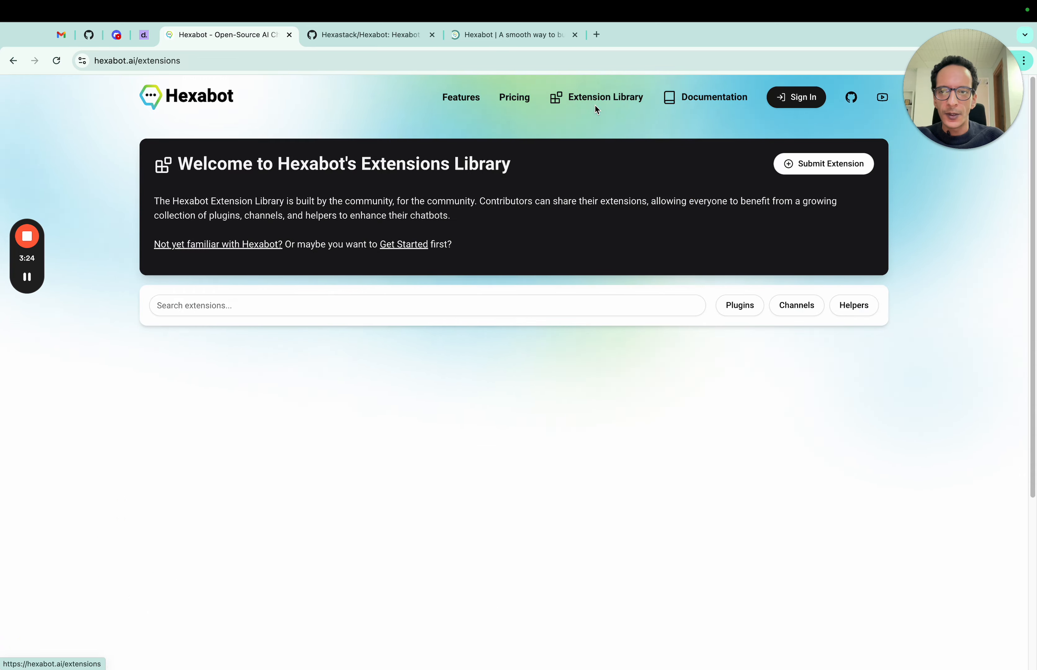
scroll(501, 198, down, 4)
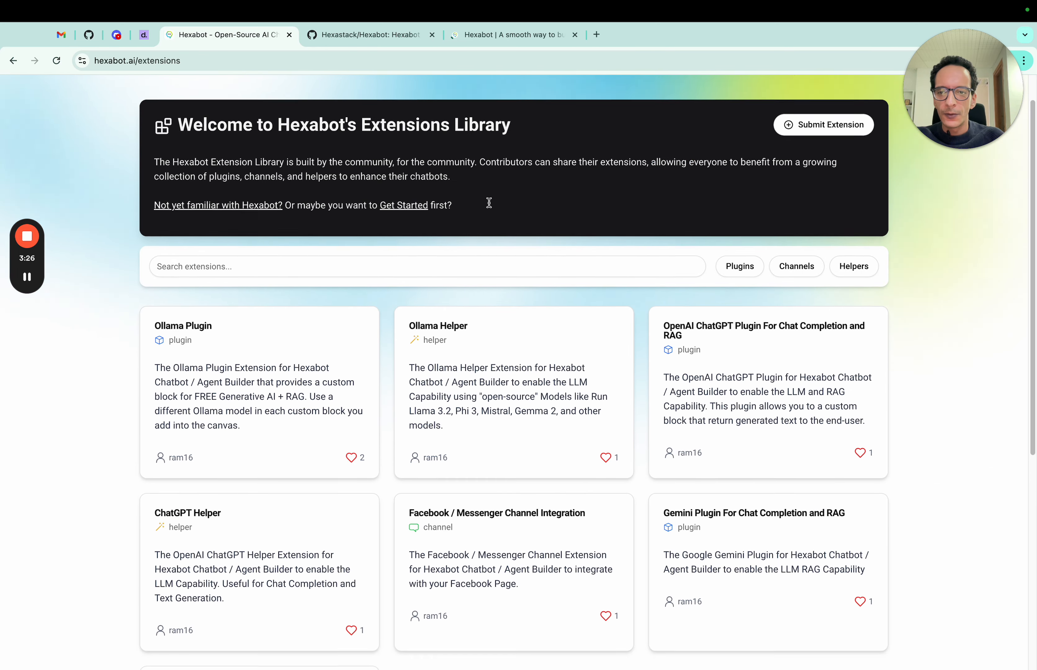
scroll(491, 207, down, 2)
scroll(494, 172, up, 5)
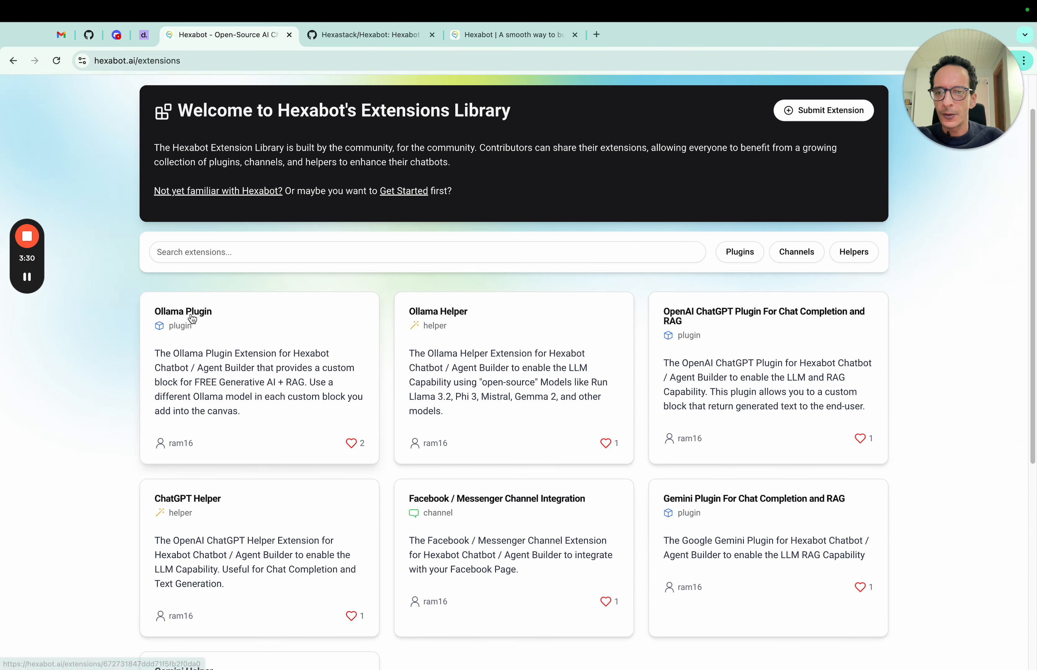
scroll(371, 301, down, 6)
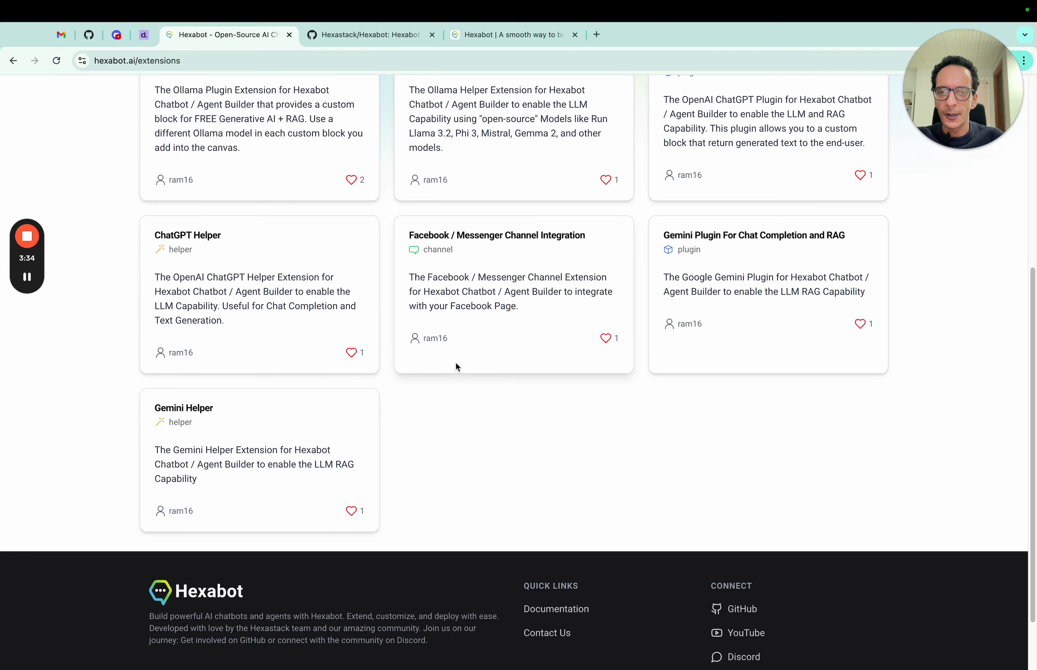
scroll(571, 365, up, 7)
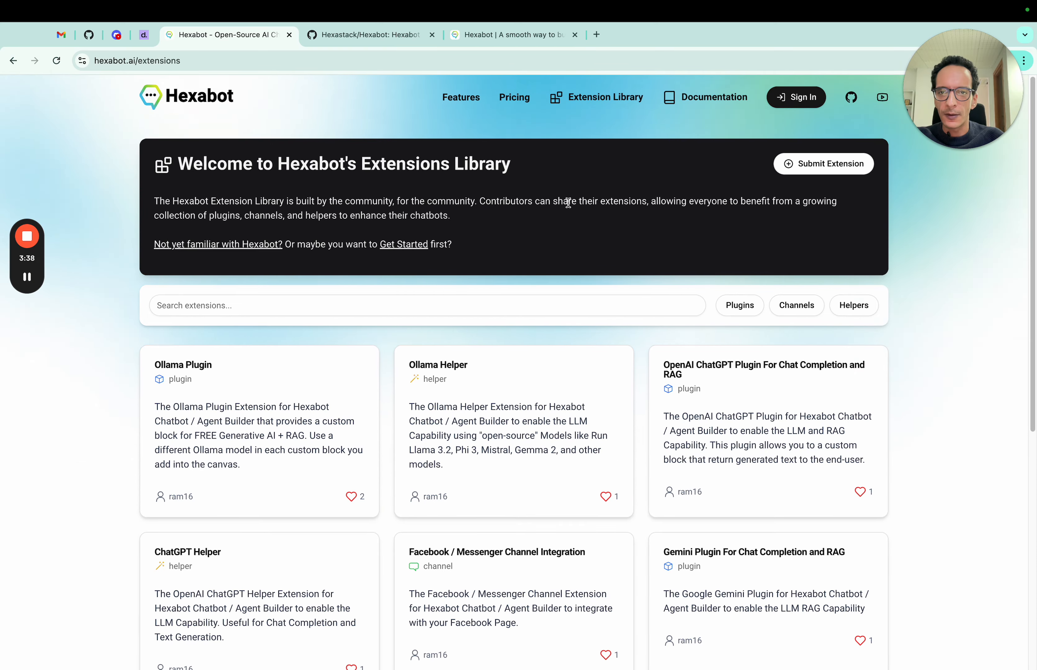
key(ctrl+Right)
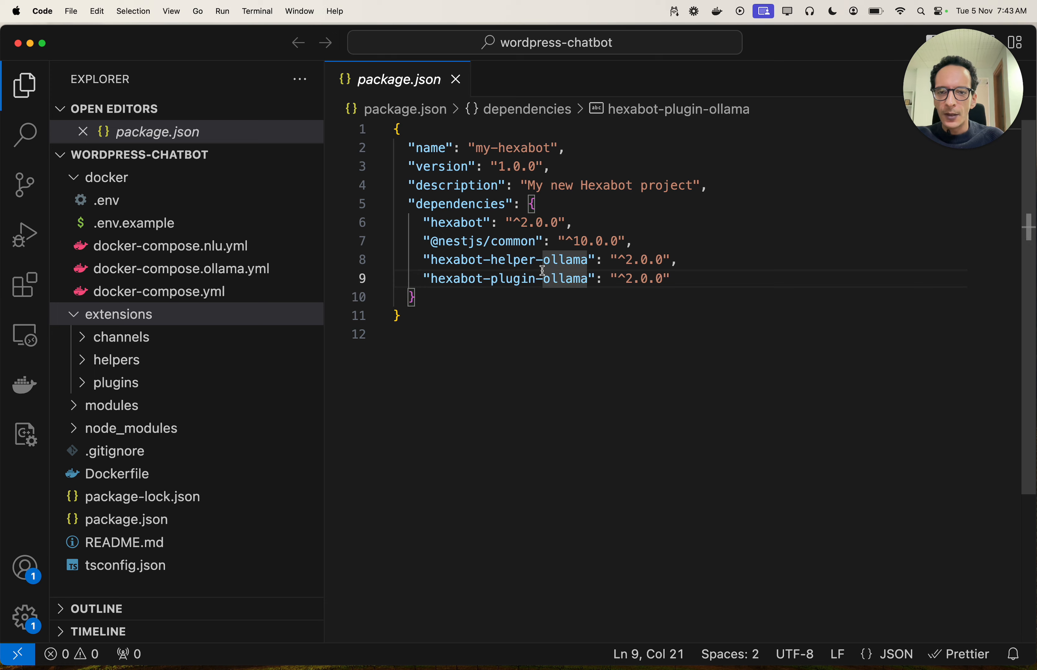
- Confirm the ollama, mongo, api and ui containers are running, then start a new Chrome tab
key(super+Tab)
key(super+Tab)
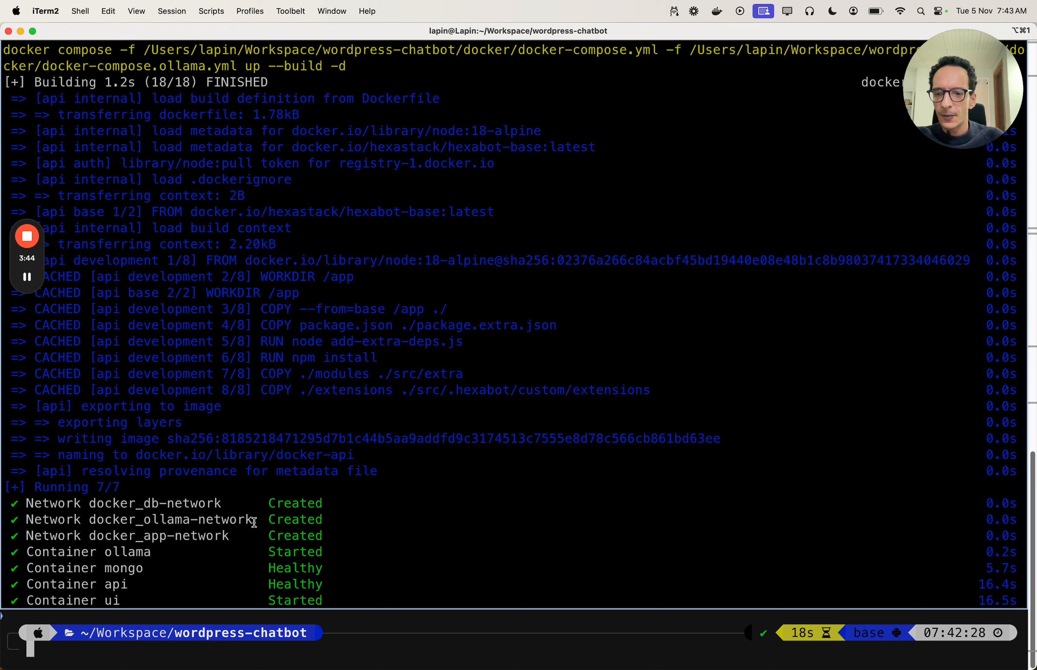
drag(256, 518, 312, 567)
click(312, 567)
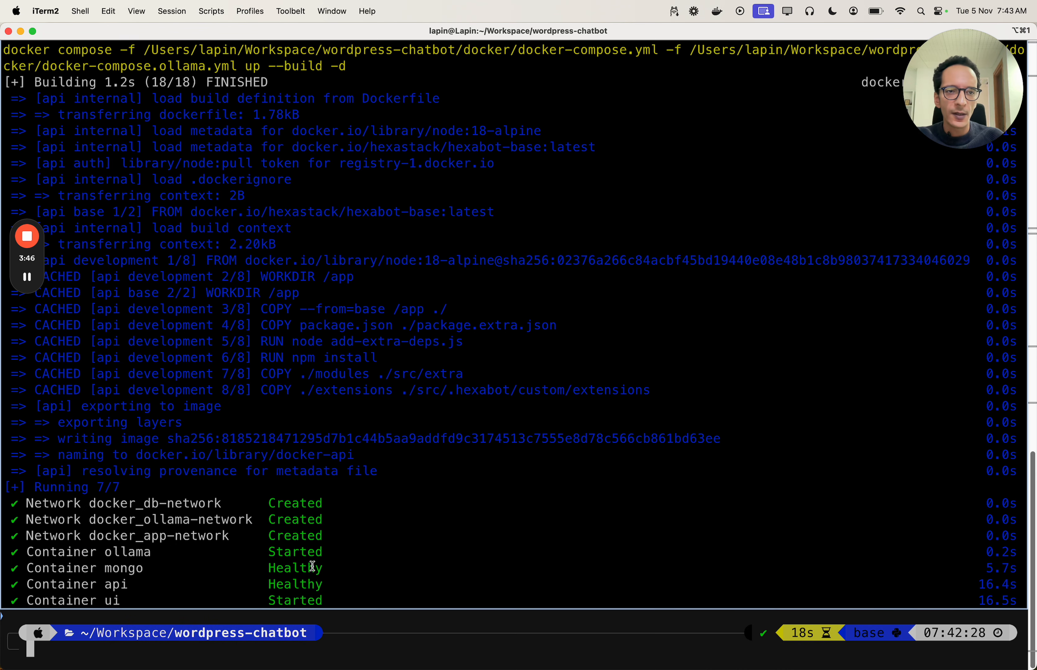
click(330, 600)
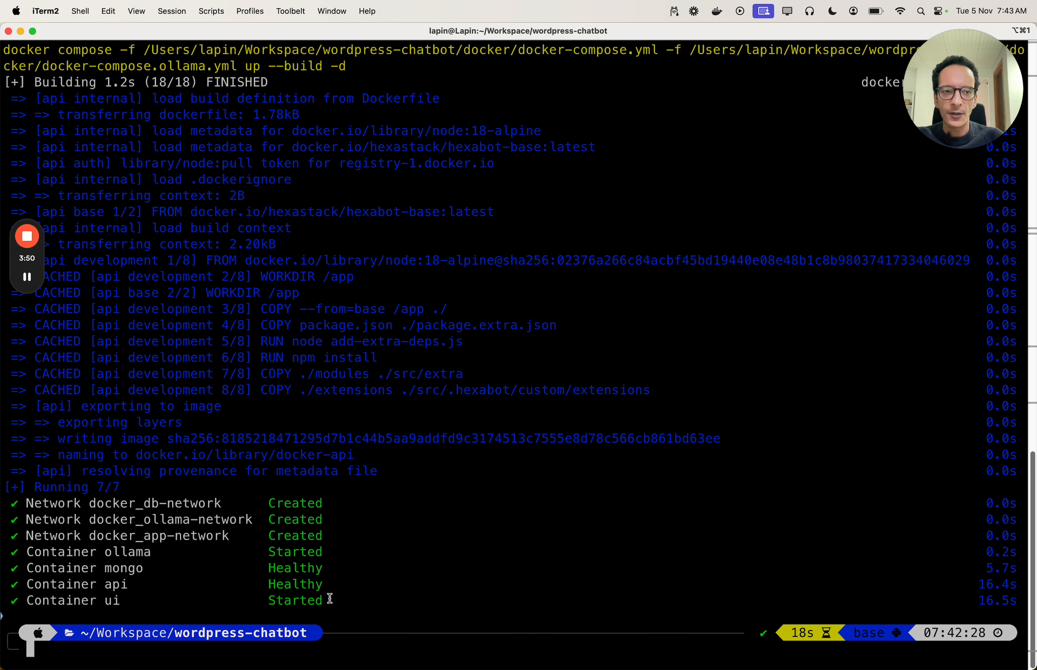
click(330, 591)
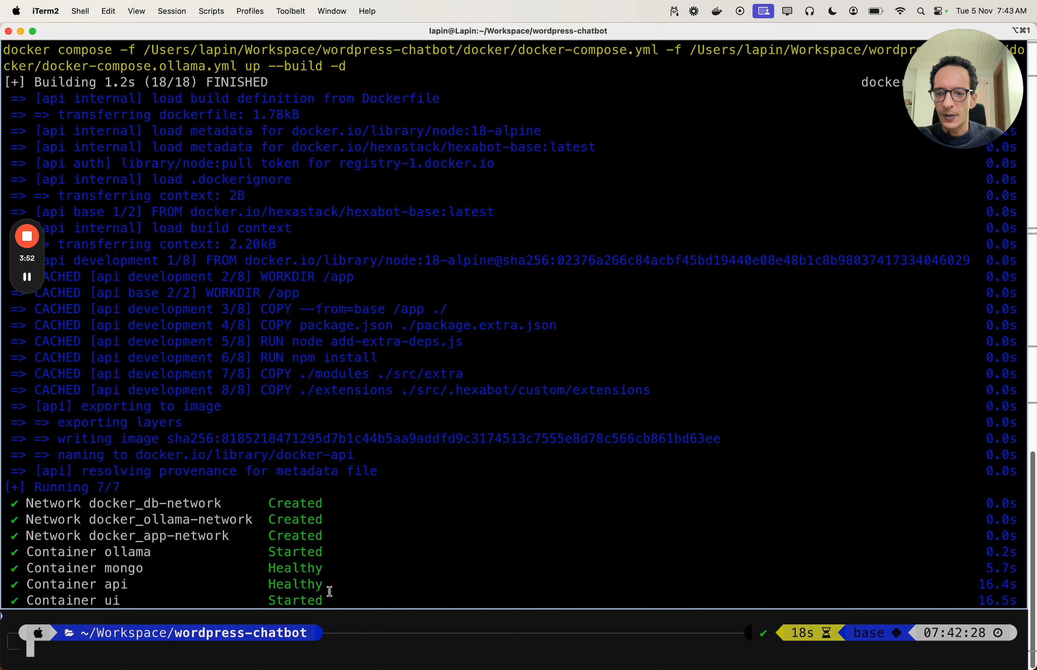
key(super+Tab)
key(super+Tab)
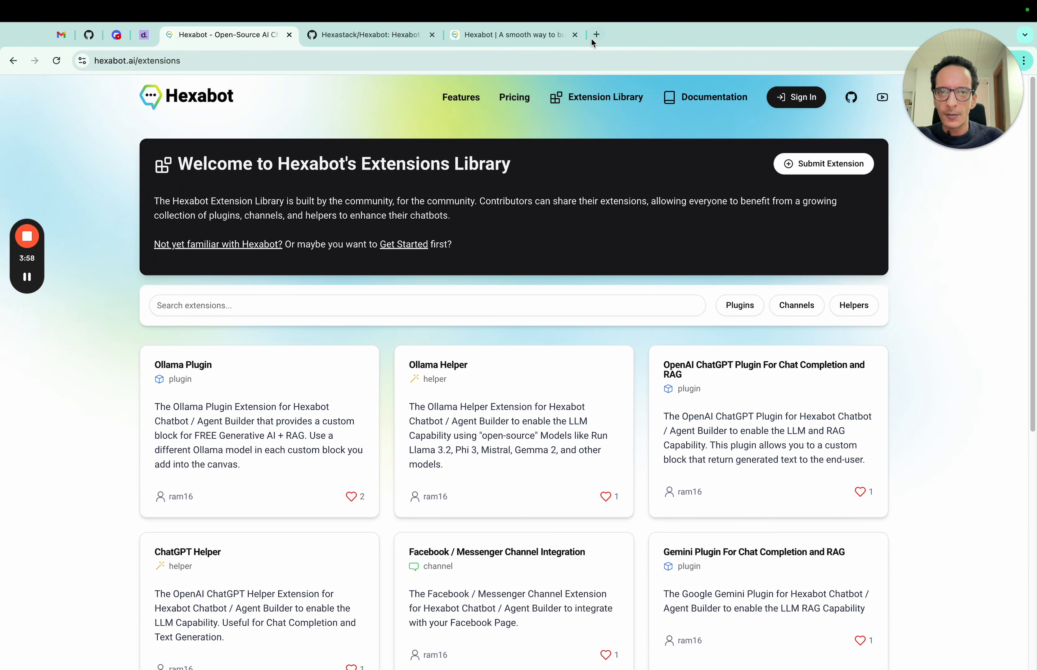
click(597, 34)
- Load the local Hexabot dashboard at localhost:8080 and close the extra Hexabot homepage tab
text(localhost:8080)
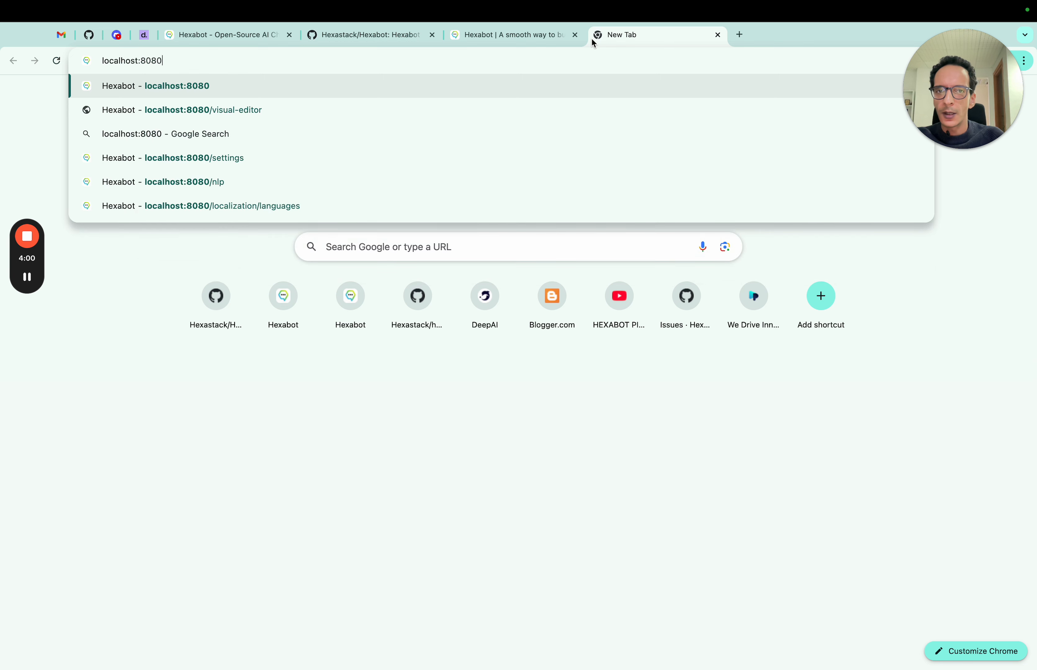
key(Return)
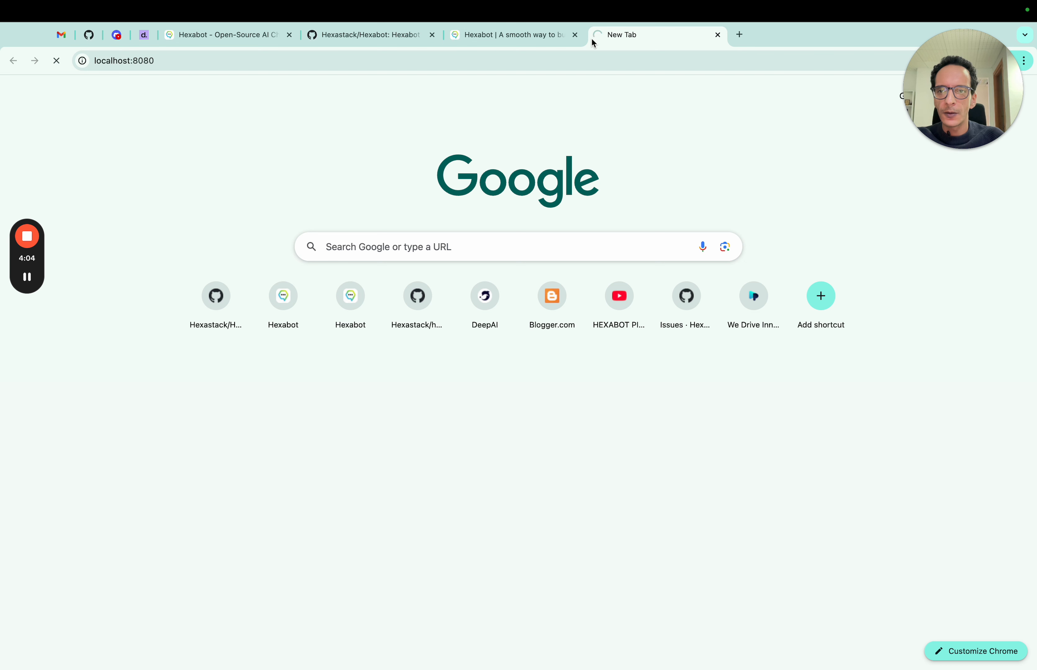
click(226, 63)
double_click(226, 63)
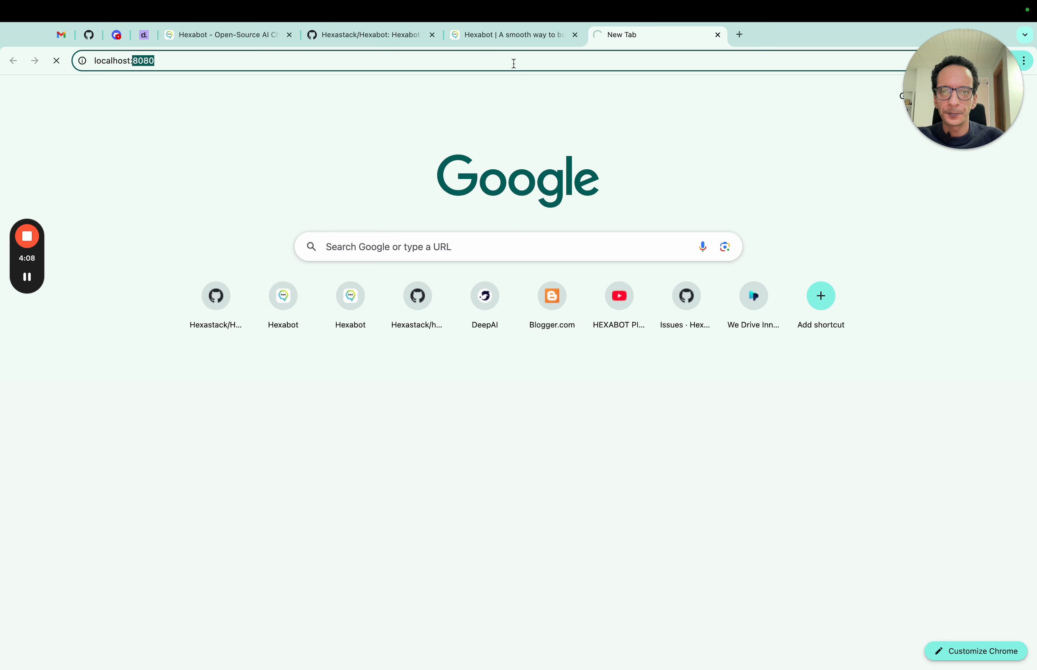
click(573, 37)
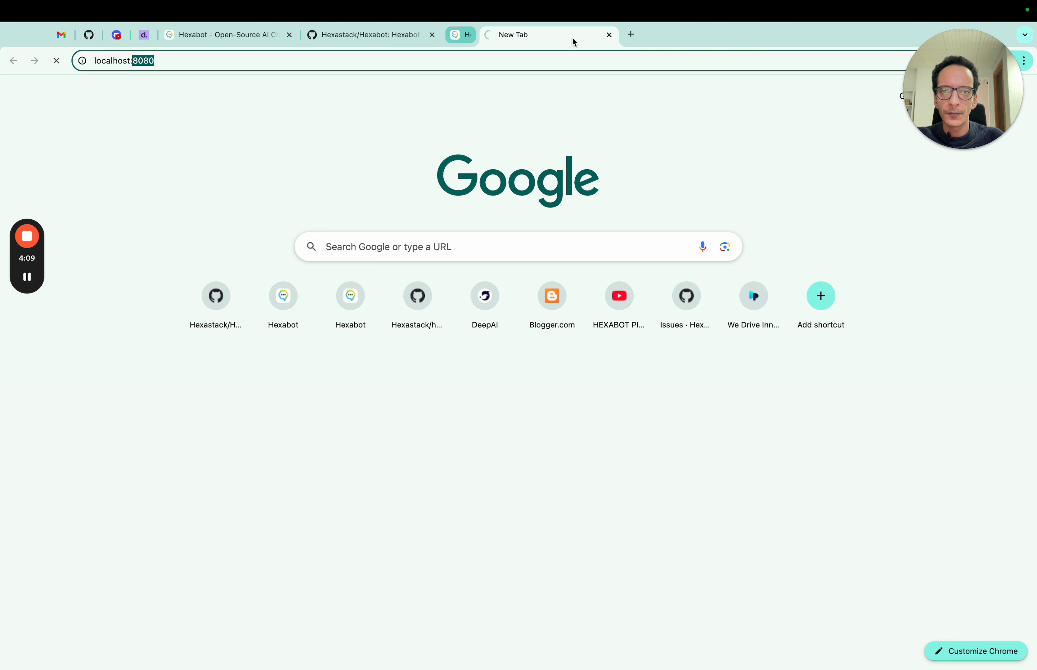
click(464, 108)
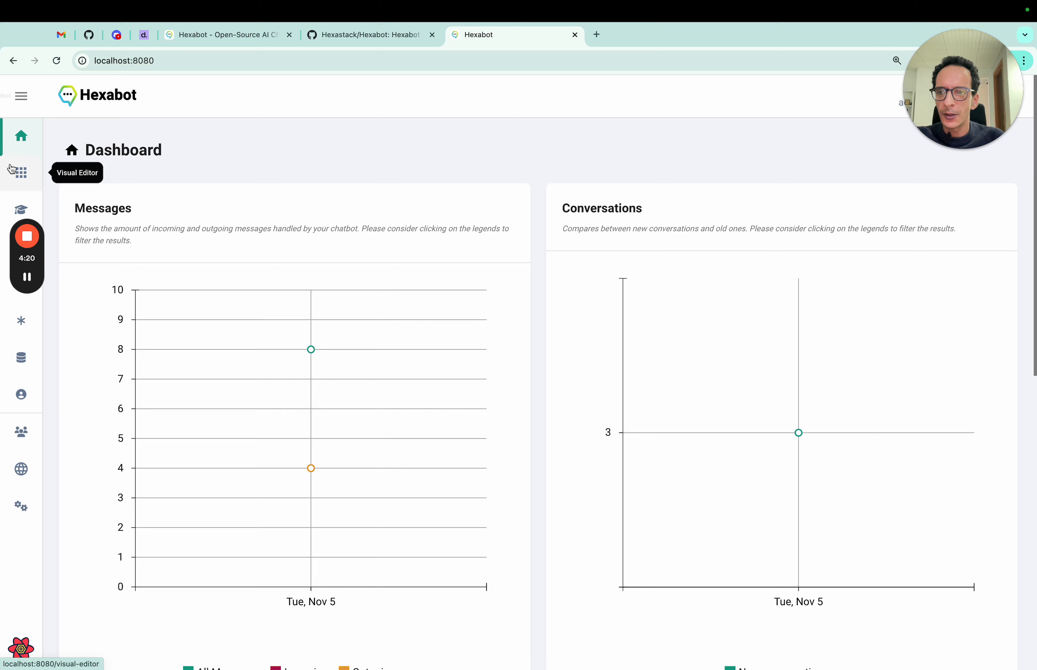
- Place an Ollama Plugin block from Custom blocks onto the Visual Editor's DEFAULT flow
click(21, 172)
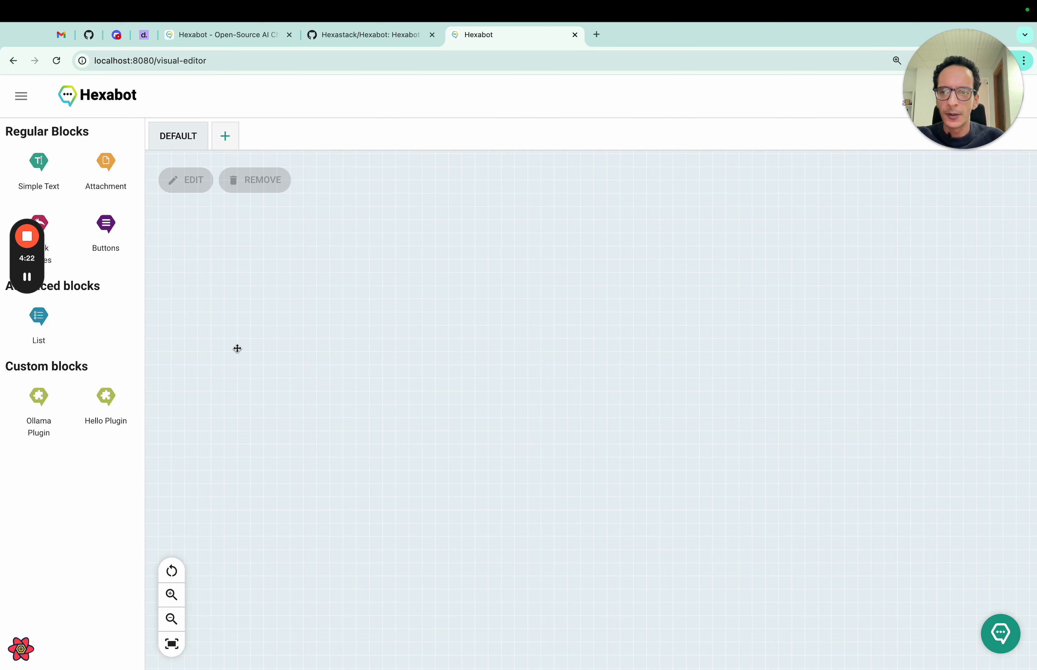
drag(55, 280, 50, 558)
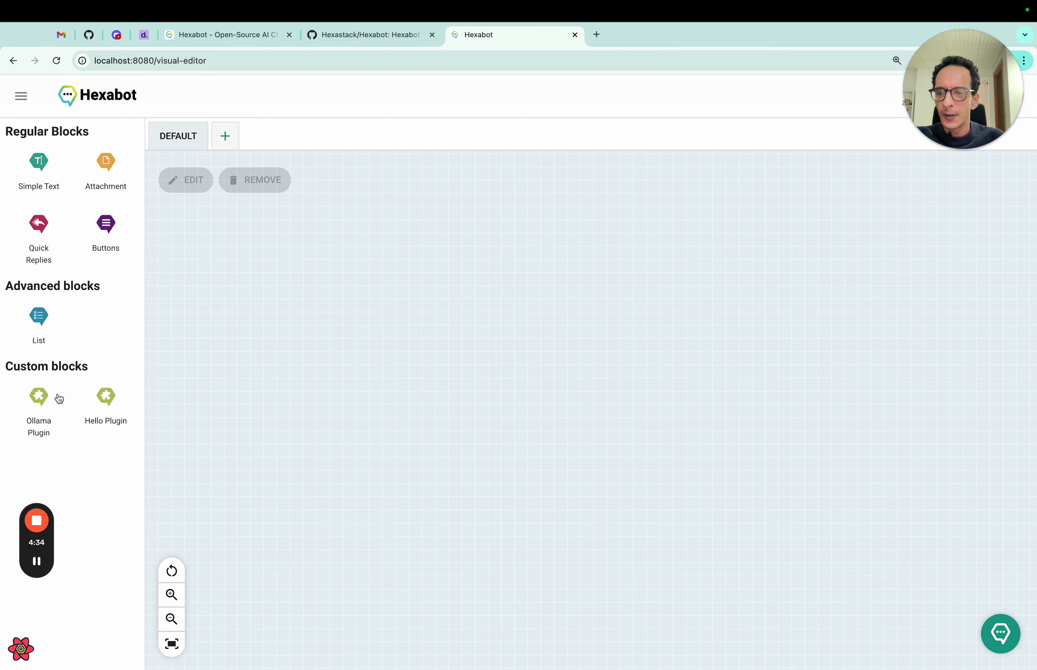
drag(59, 398, 407, 340)
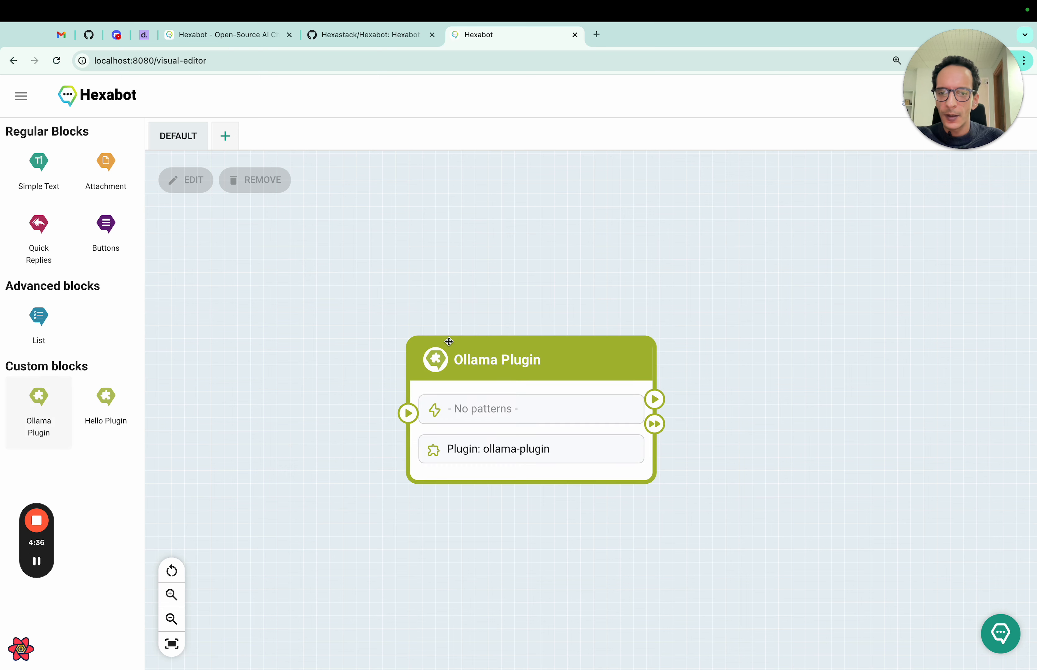
- Give the Ollama Plugin block a Regex trigger pattern .+ so it answers any message
double_click(527, 408)
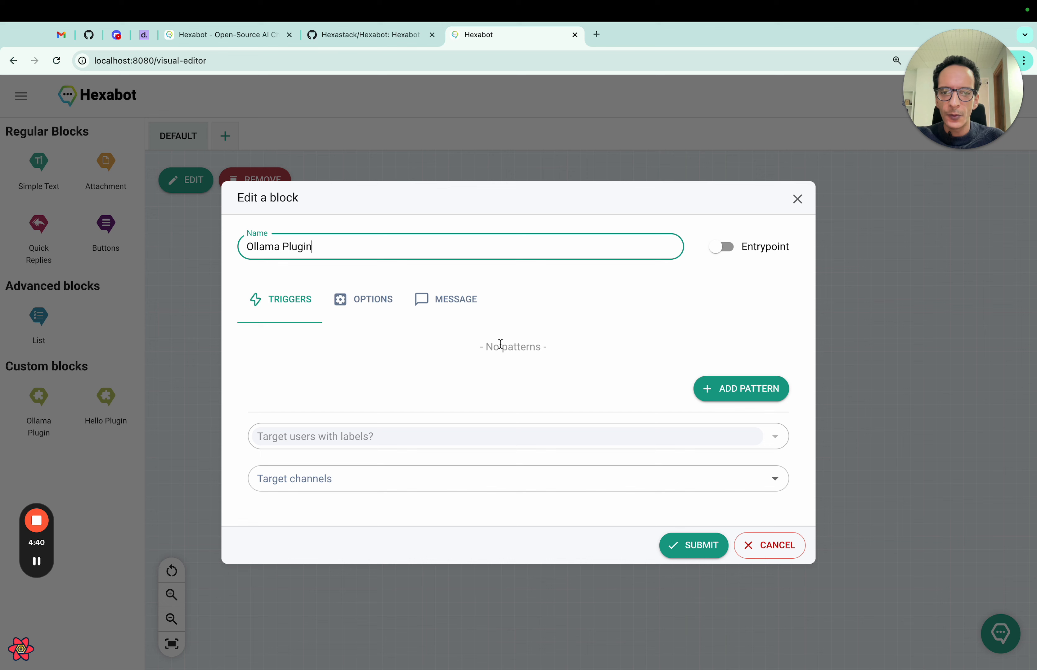
click(724, 388)
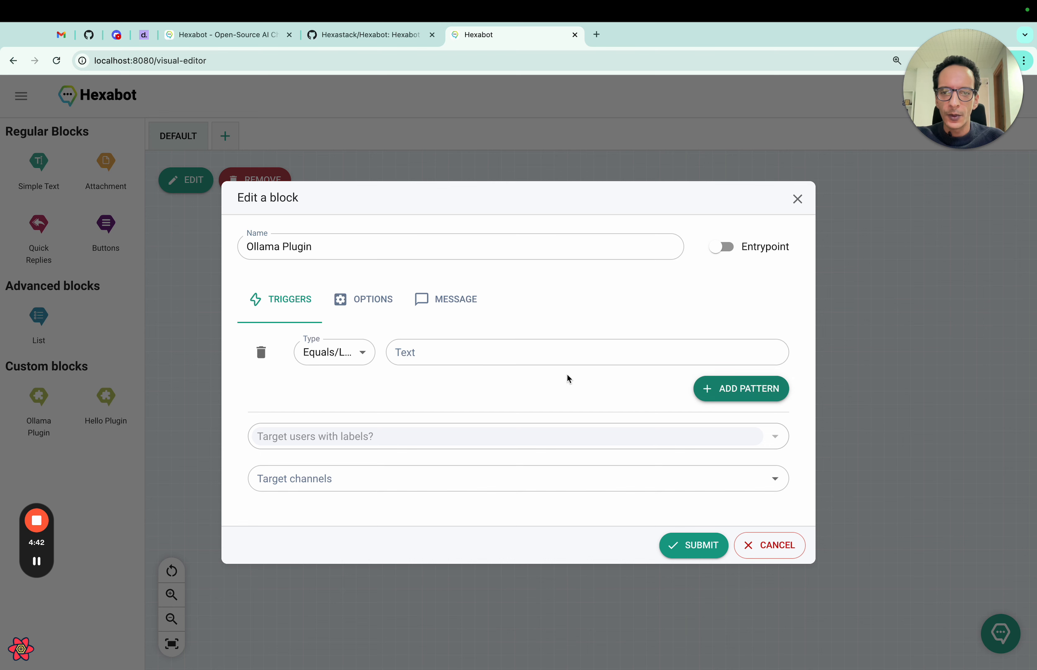
click(350, 351)
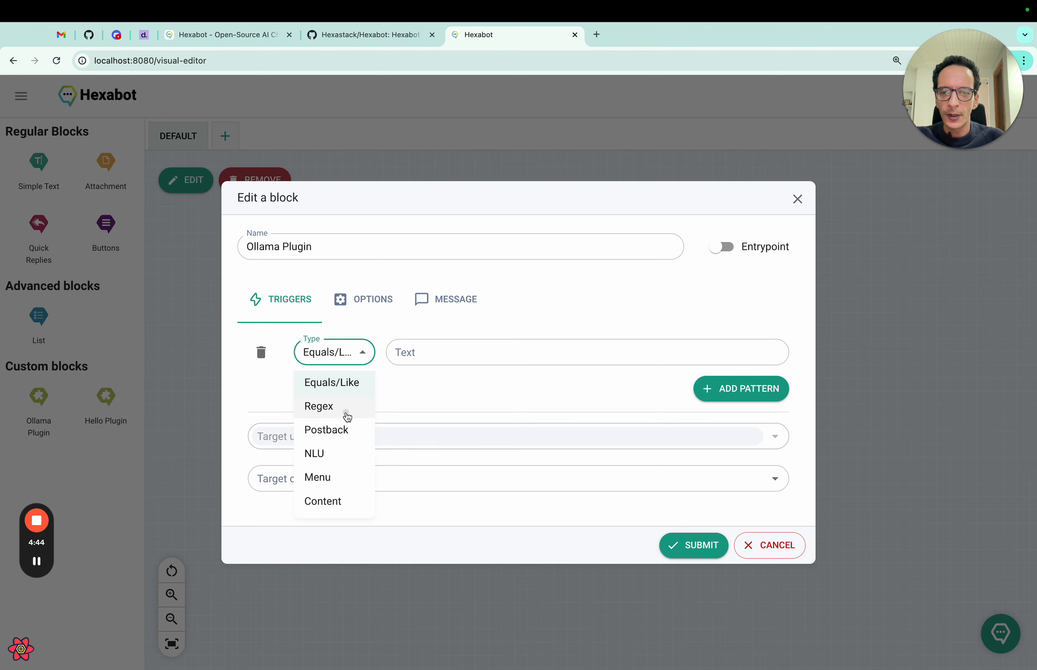
click(345, 410)
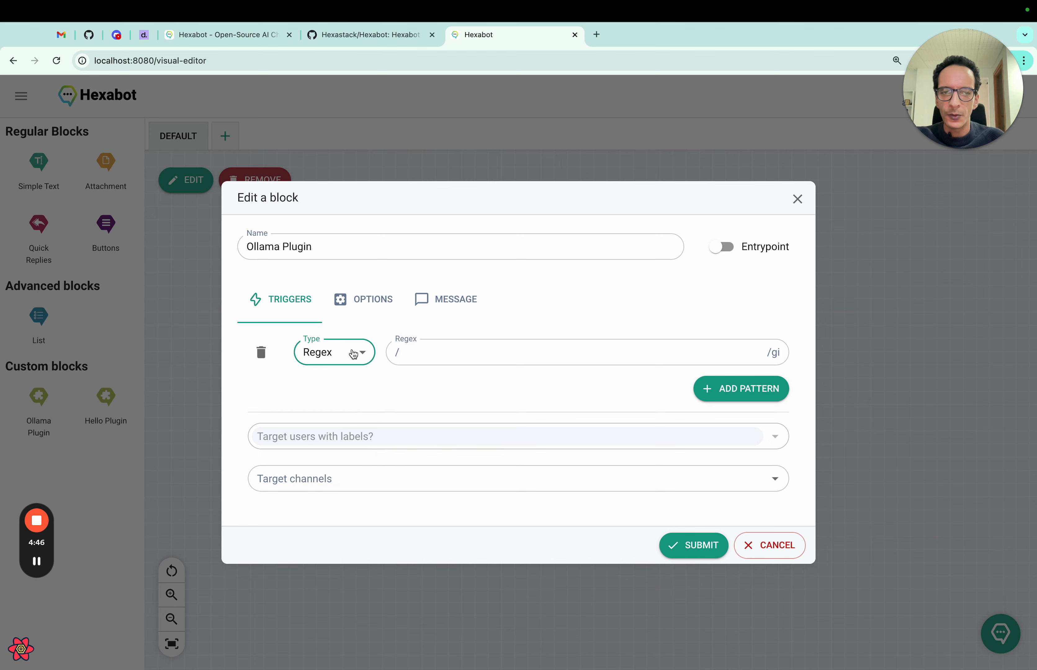
click(414, 355)
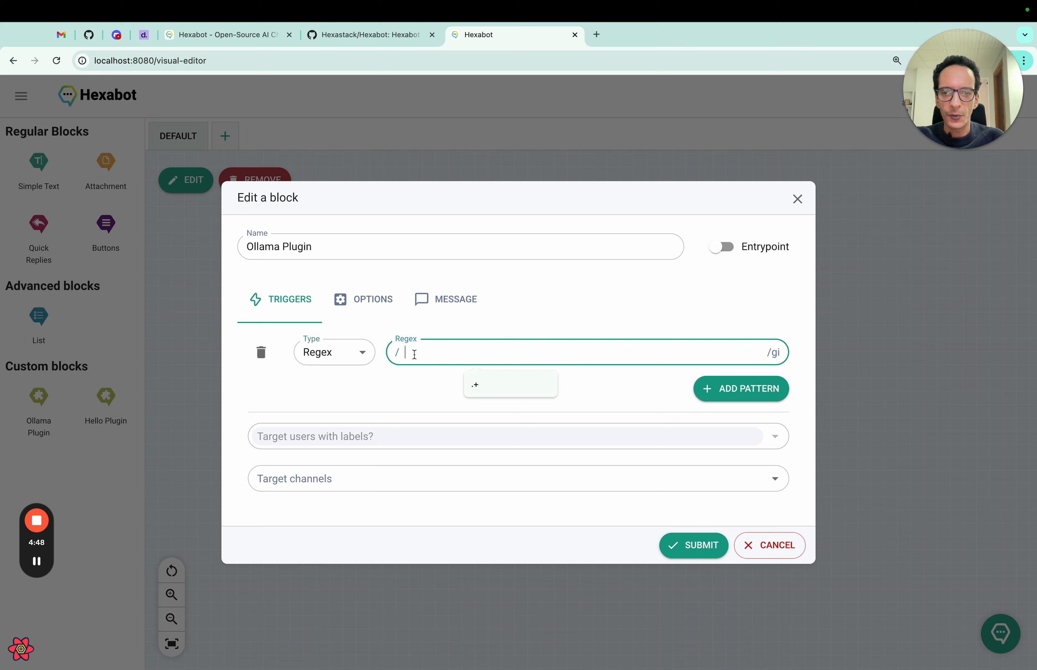
text(.+)
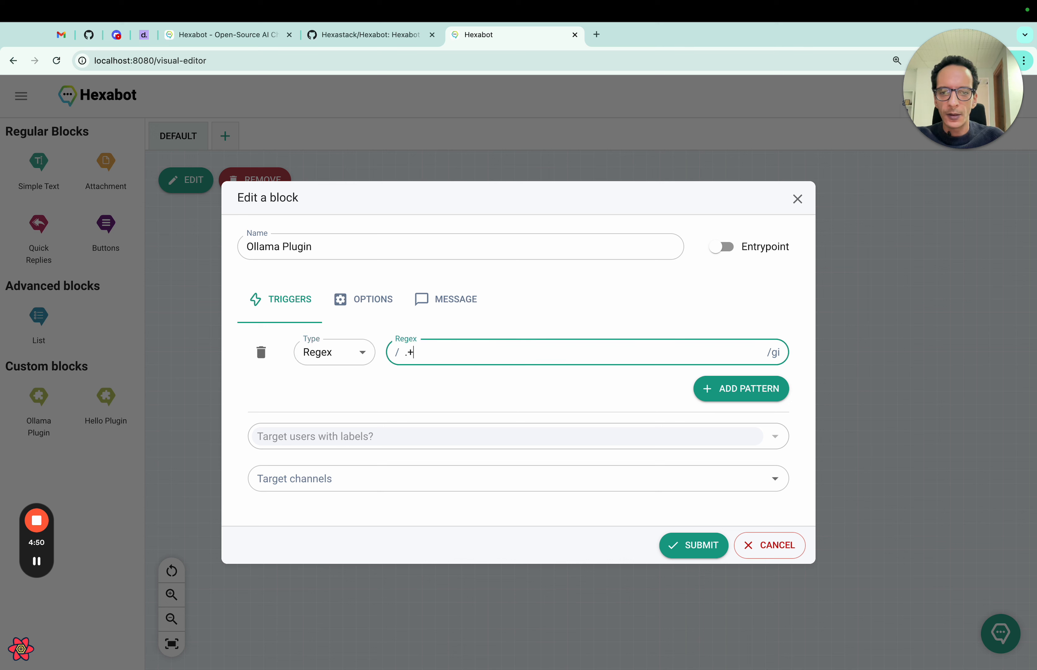
drag(447, 349, 370, 349)
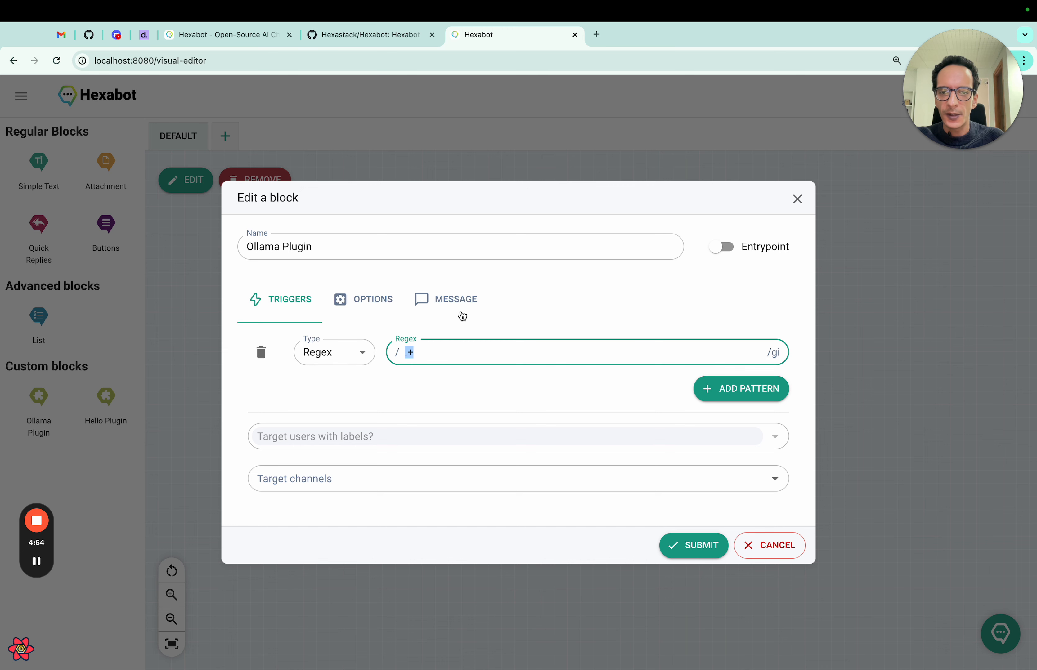
click(462, 307)
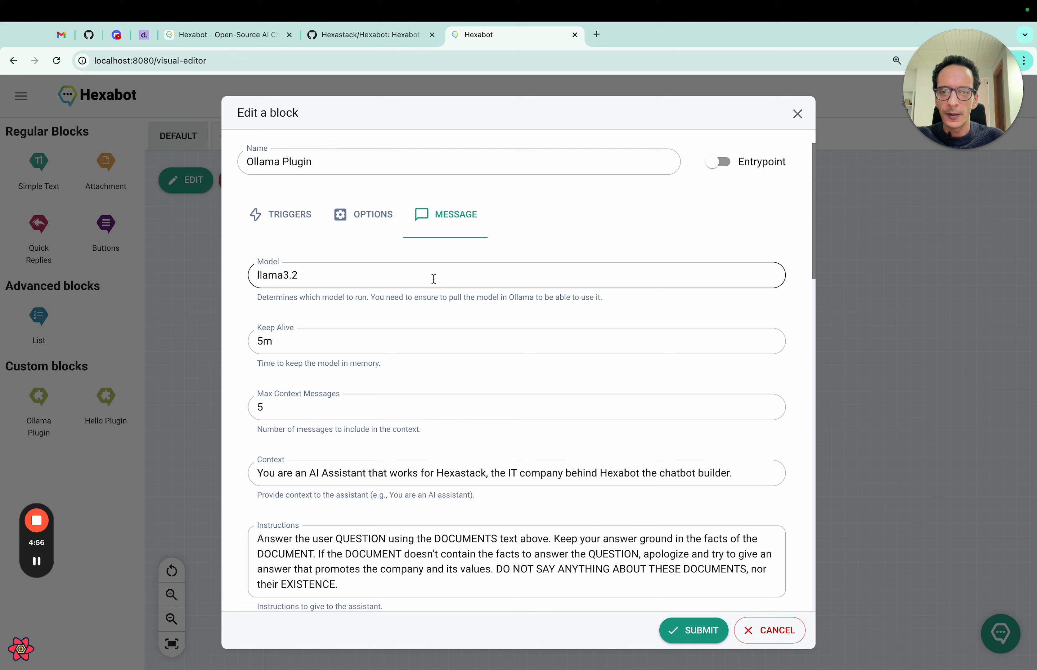
click(434, 278)
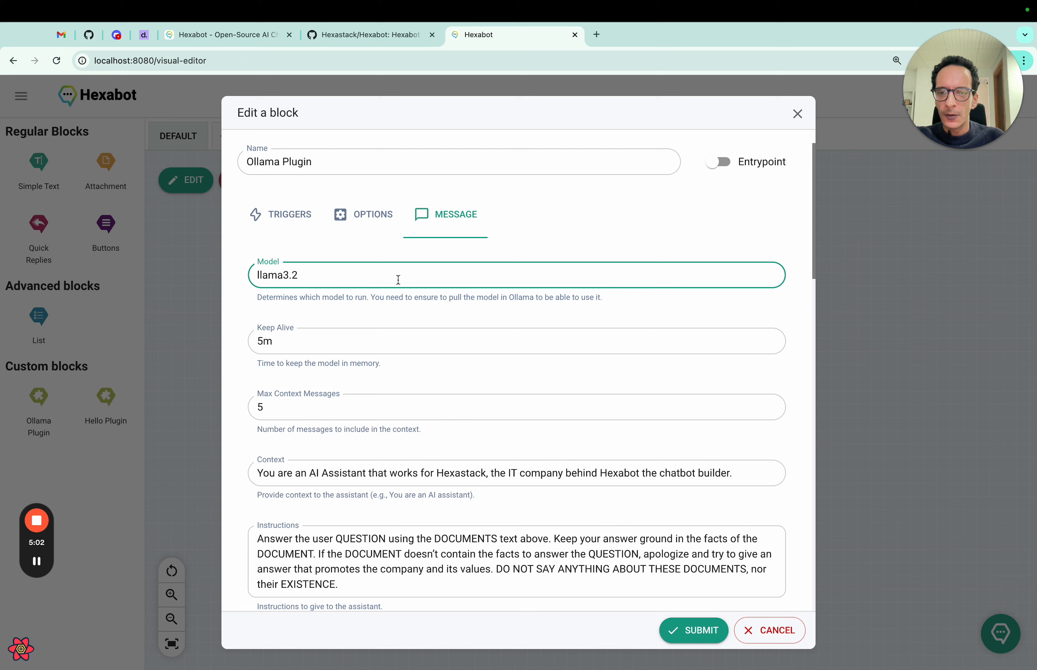
drag(398, 280, 182, 264)
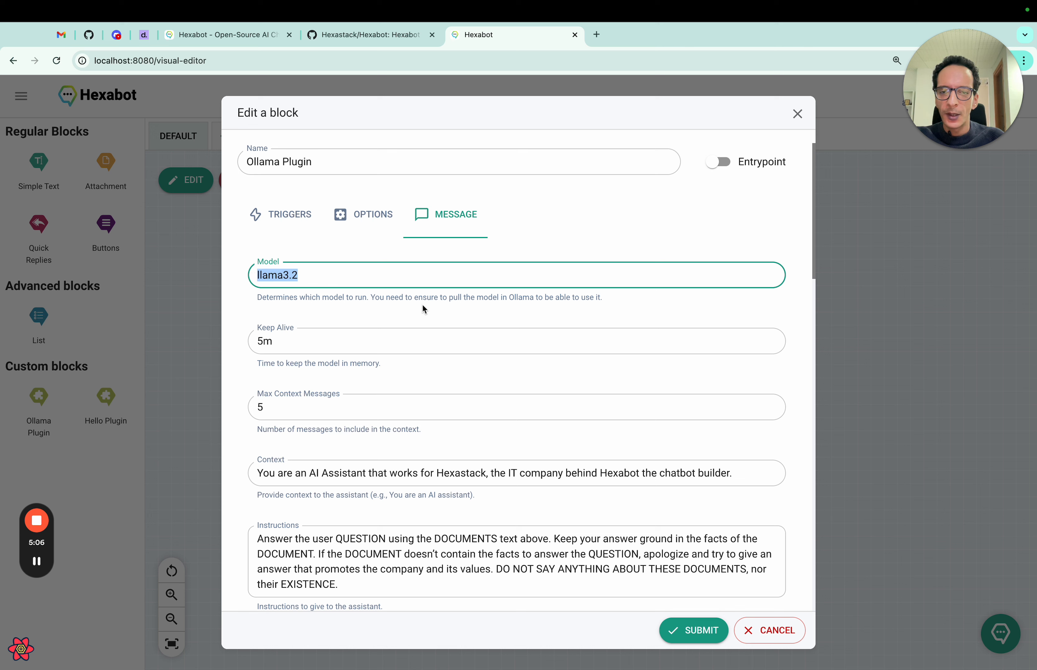
key(super+Tab)
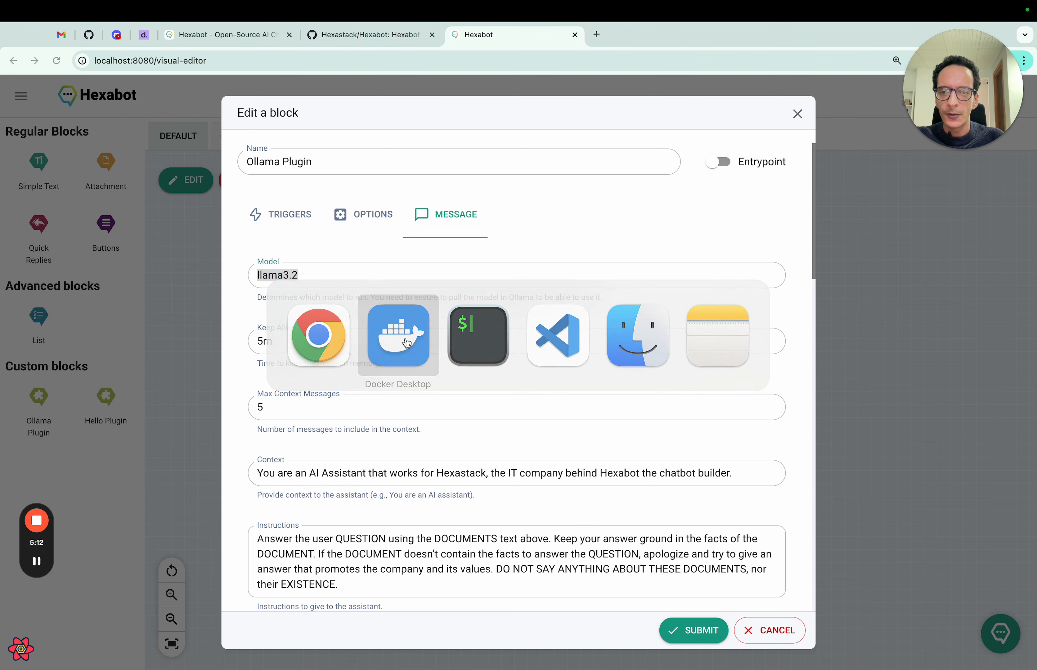
click(407, 344)
key(super+Tab)
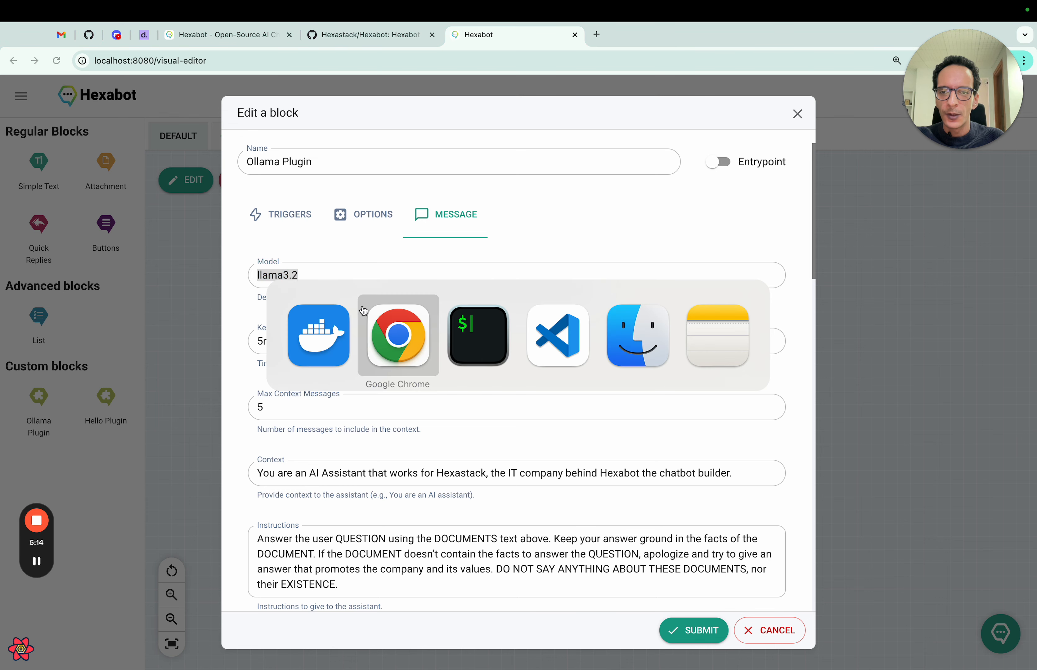
key(super+Tab)
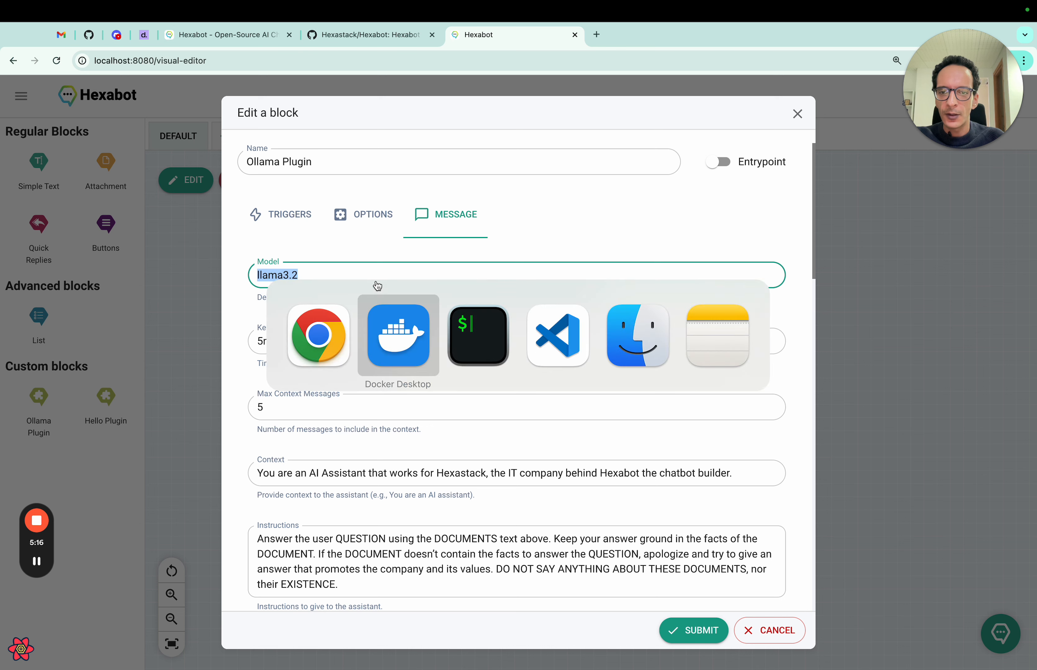
click(380, 327)
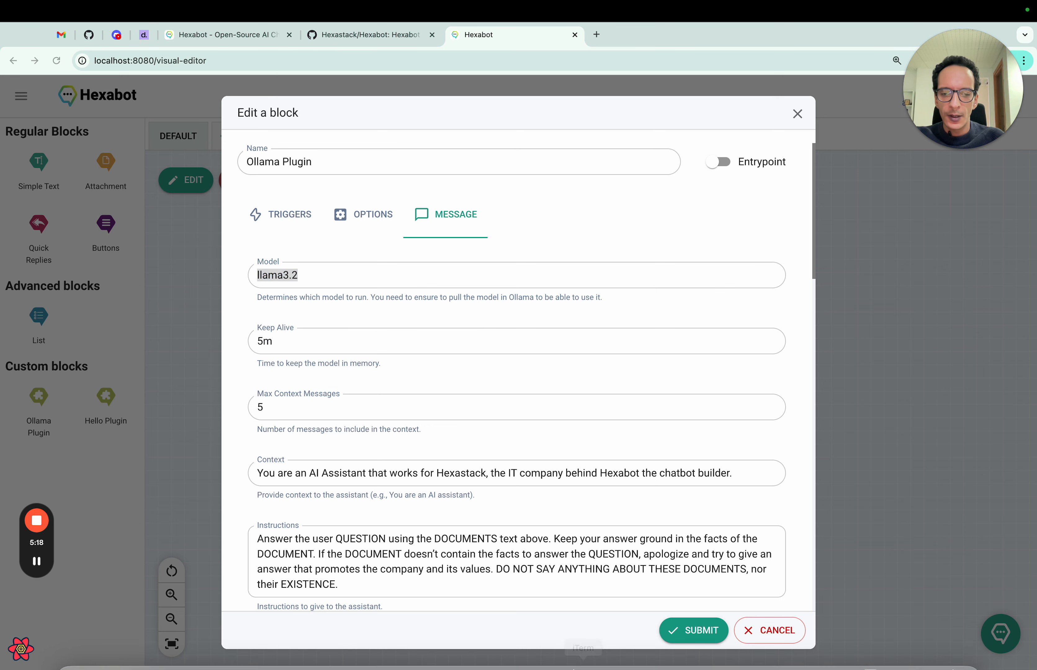
mouse_move(583, 660)
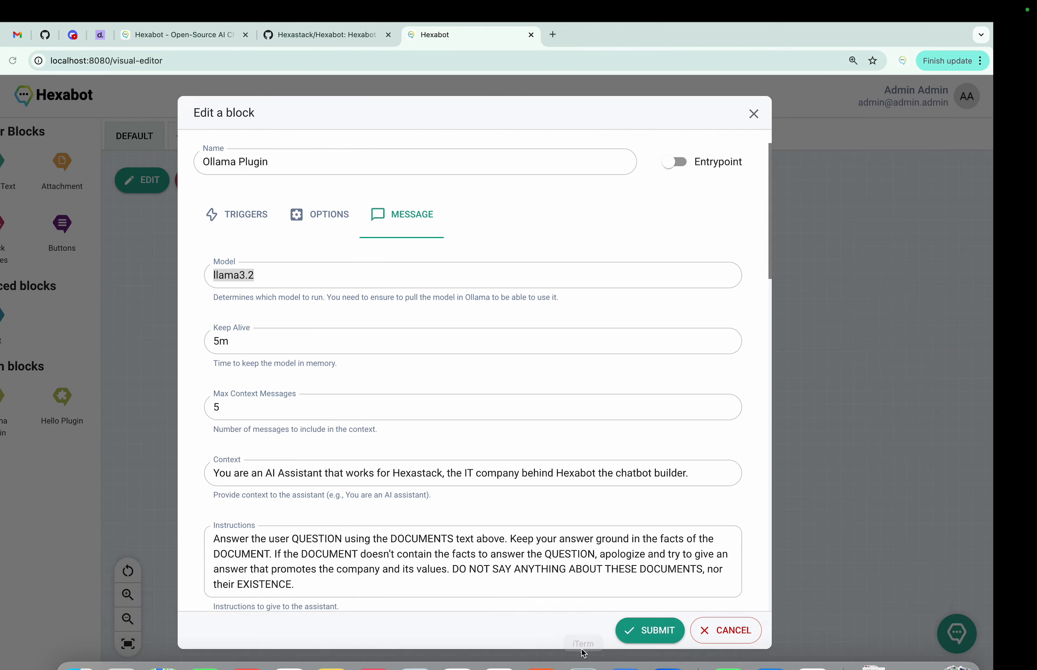
key(ctrl+Left)
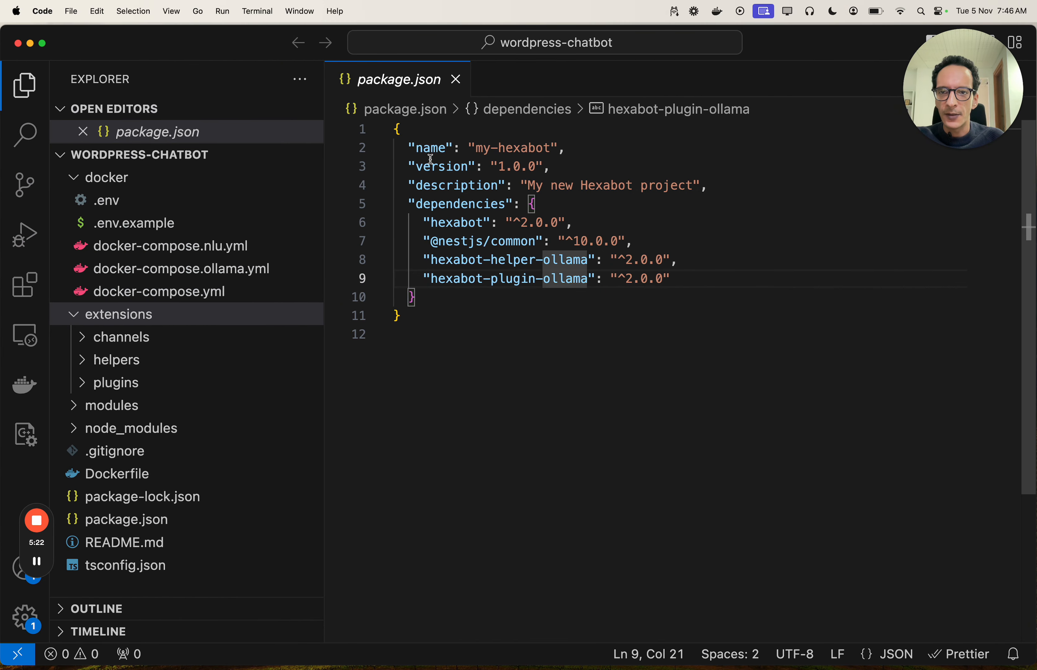
- Switch to the full-screen iTerm2 terminal and clear the screen
click(257, 11)
mouse_move(223, 11)
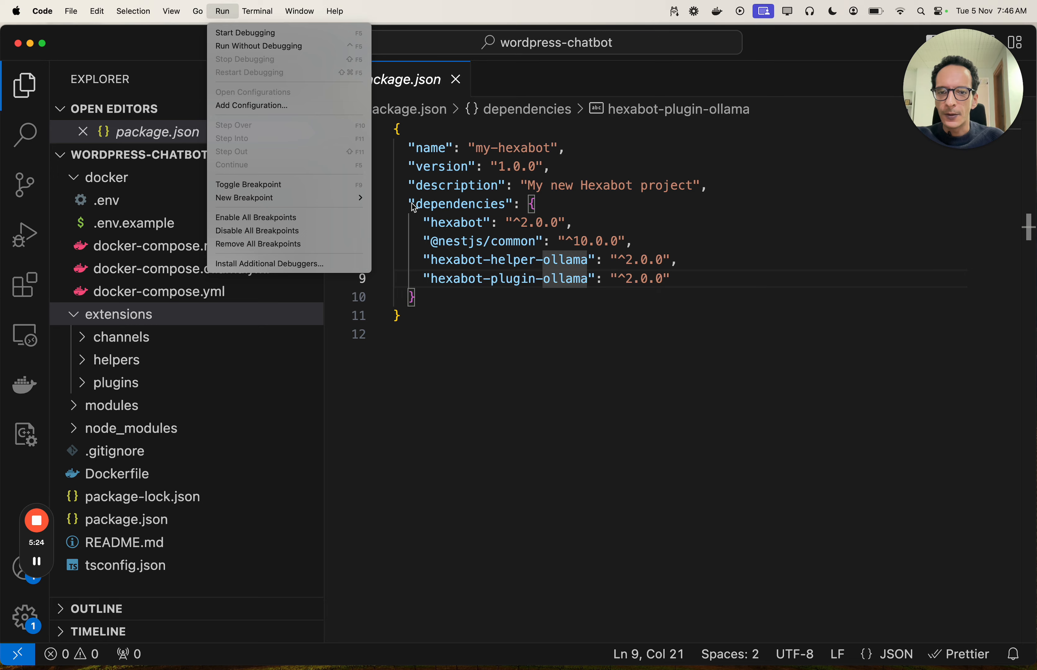
key(Escape)
key(ctrl+Left)
text(clear)
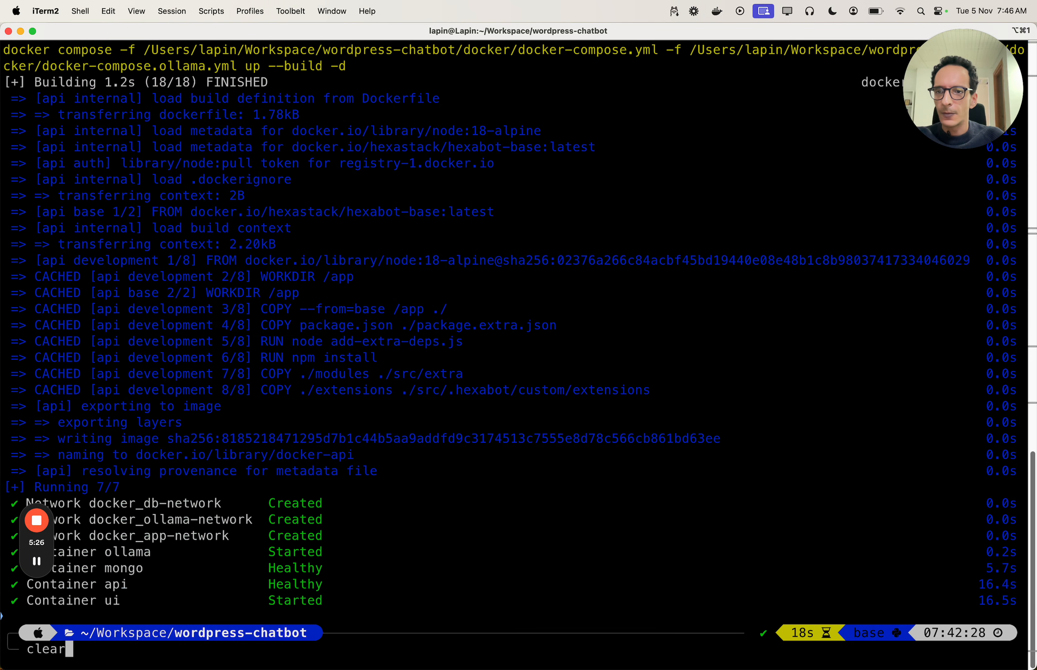
key(Return)
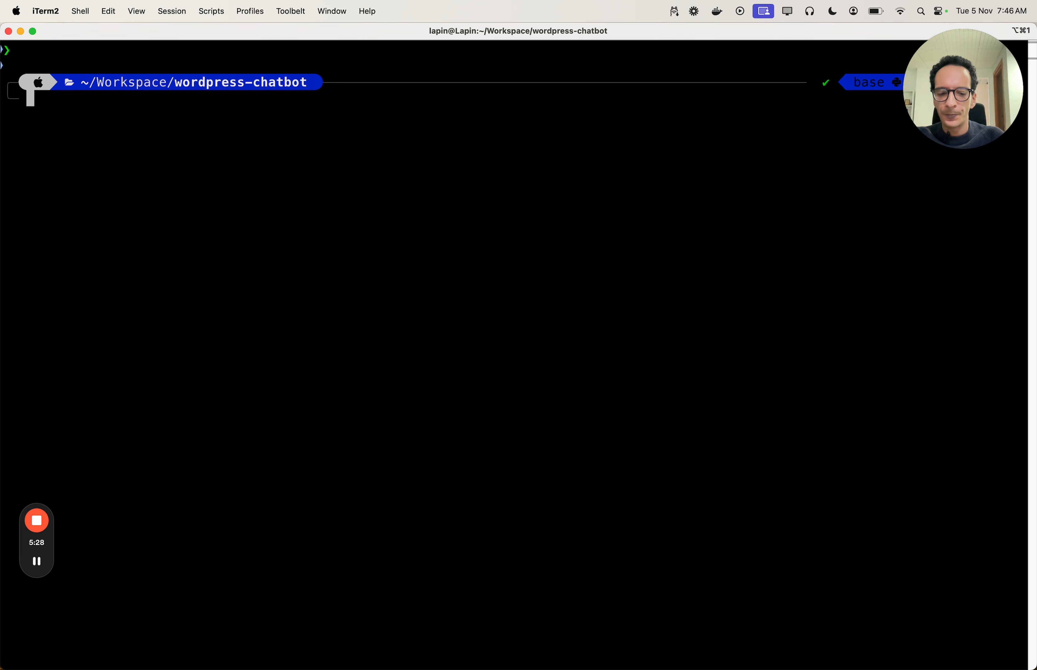
- Open a root bash shell in the ollama container with 'docker exec -ti ollama bash'
text(docker exec -ti)
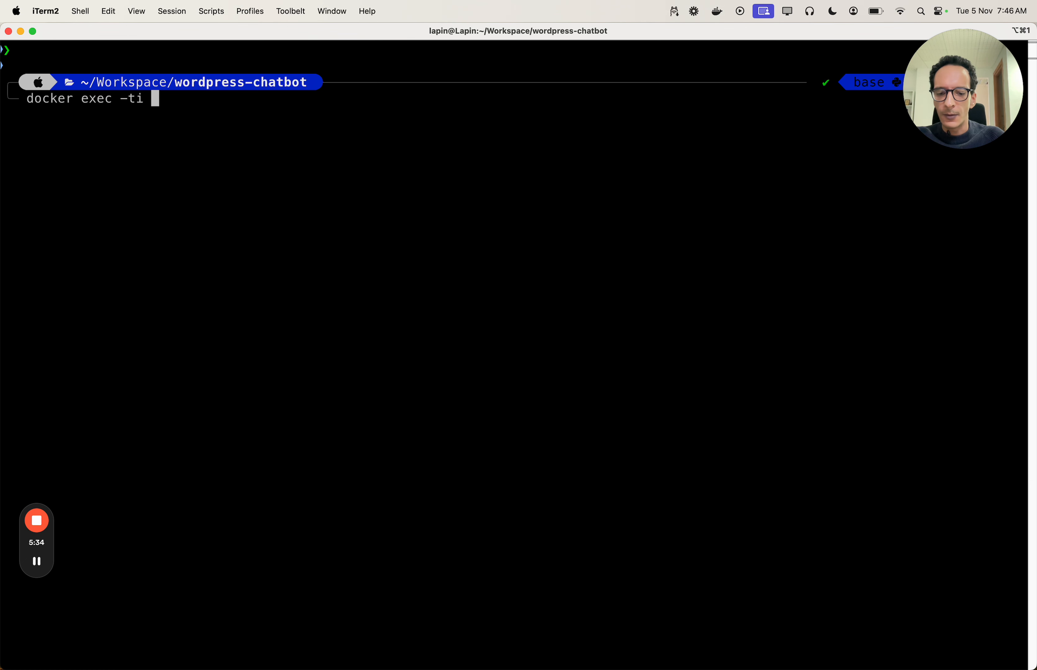
text( ollama)
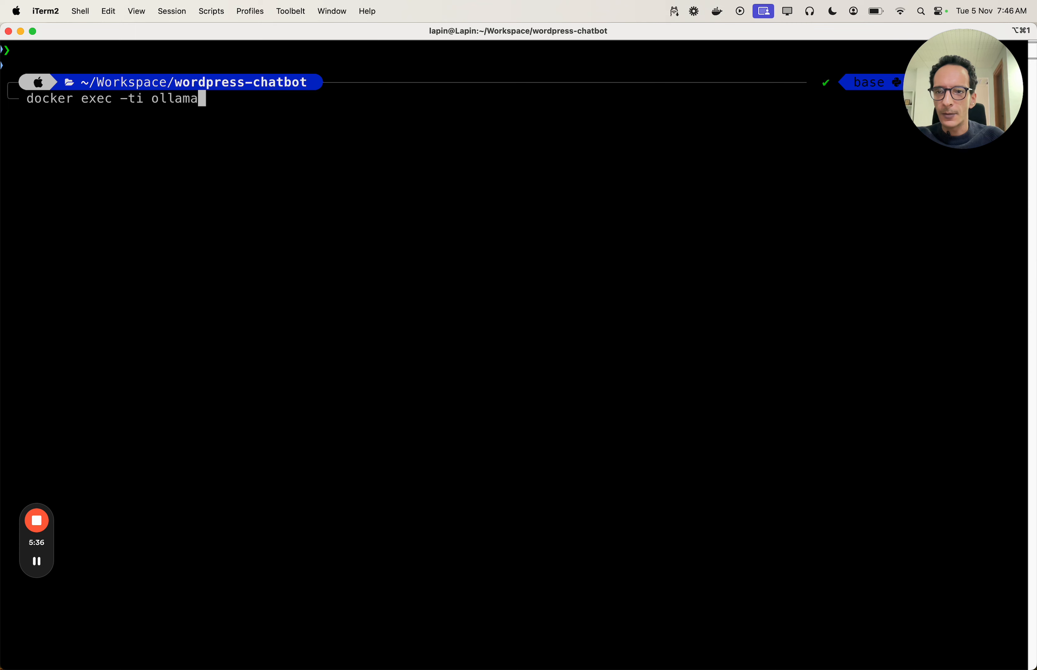
key(Return)
key(Up)
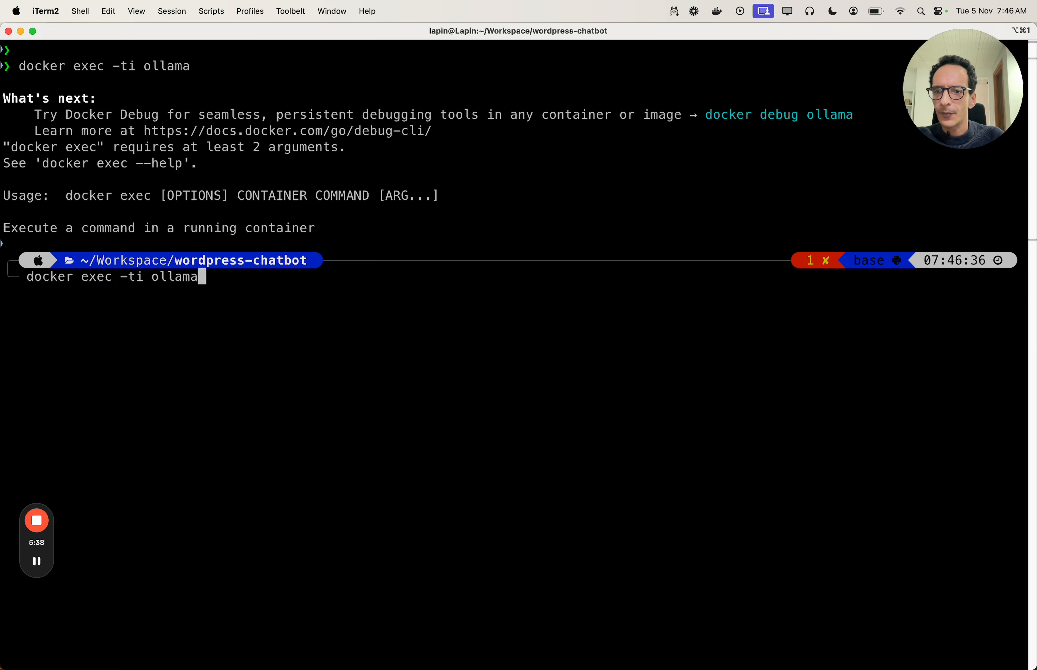
text(bash)
key(Return)
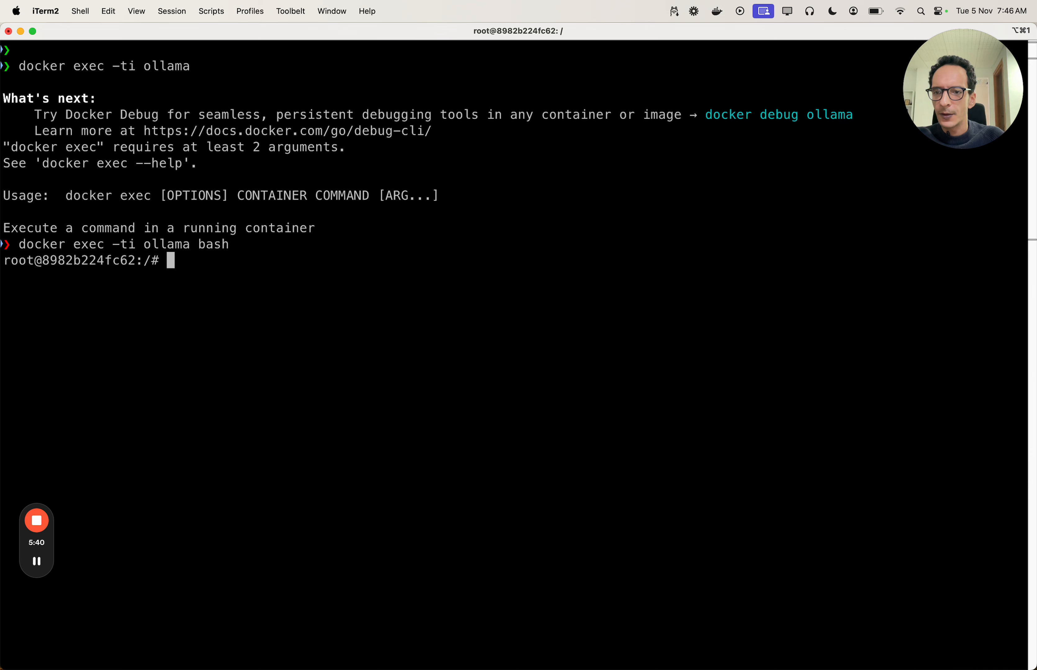
- Start 'ollama pull llama3.2', cancel it, and return to the Hexabot editor
text(ollama)
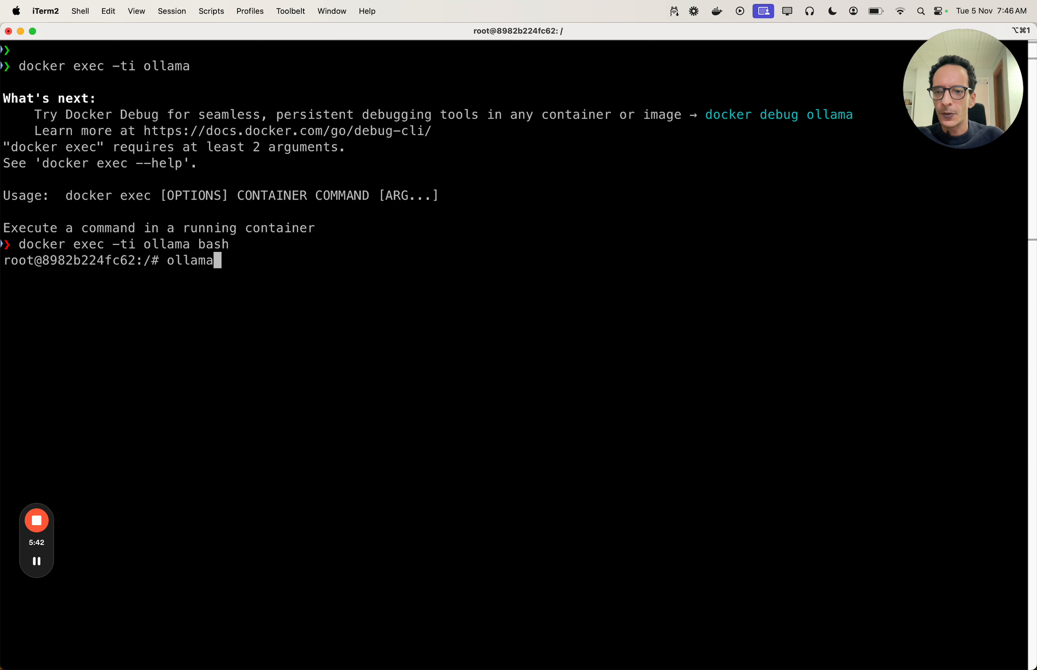
key(Return)
text(clear)
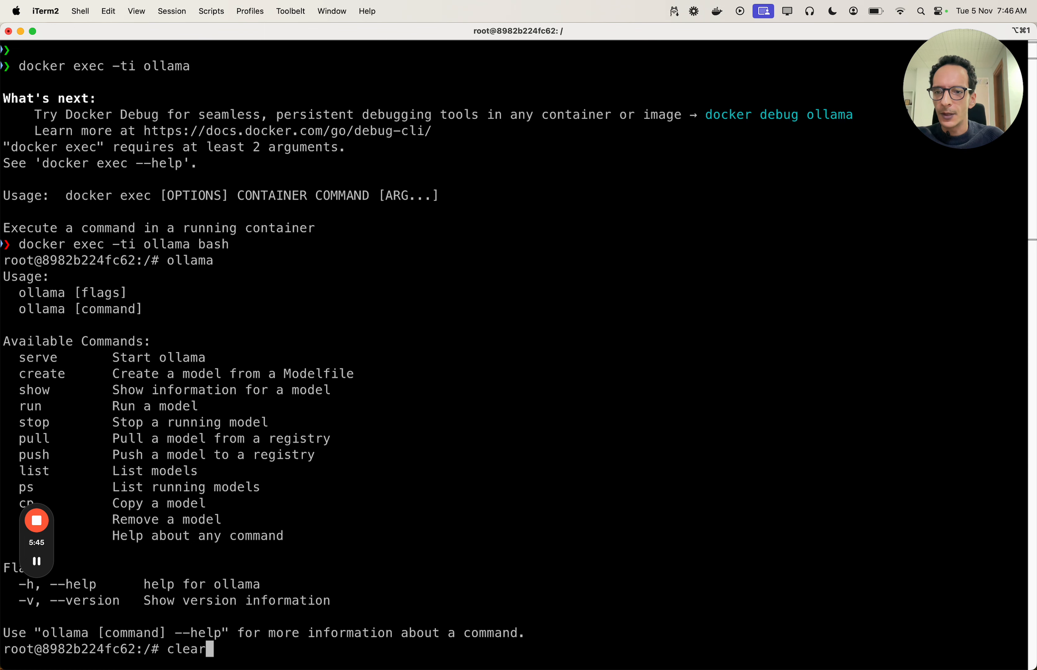
key(Return)
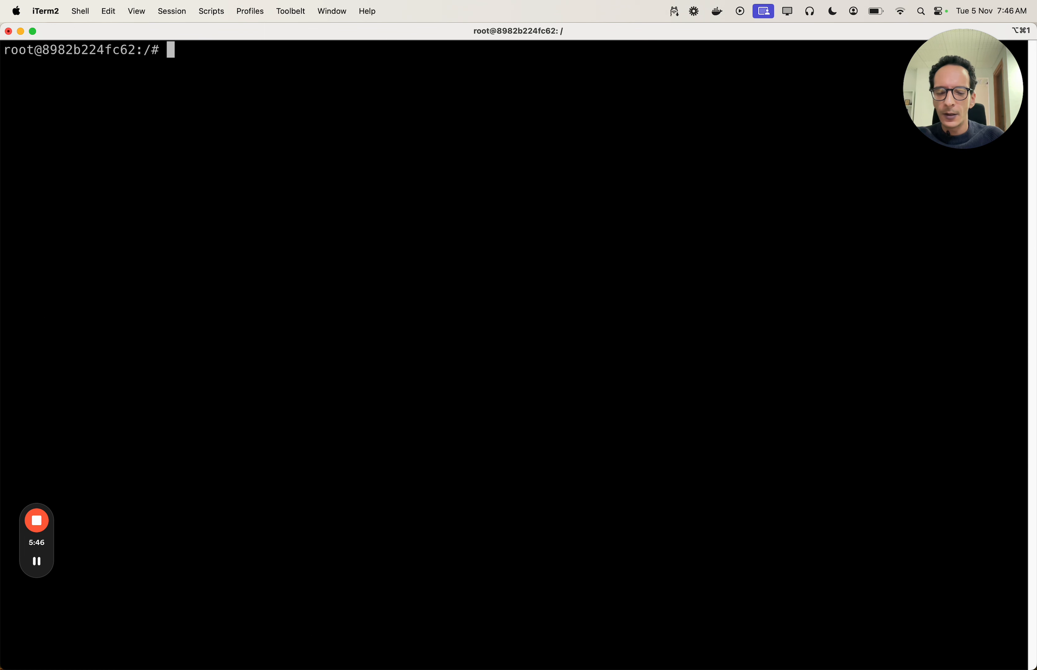
text(ollama pull )
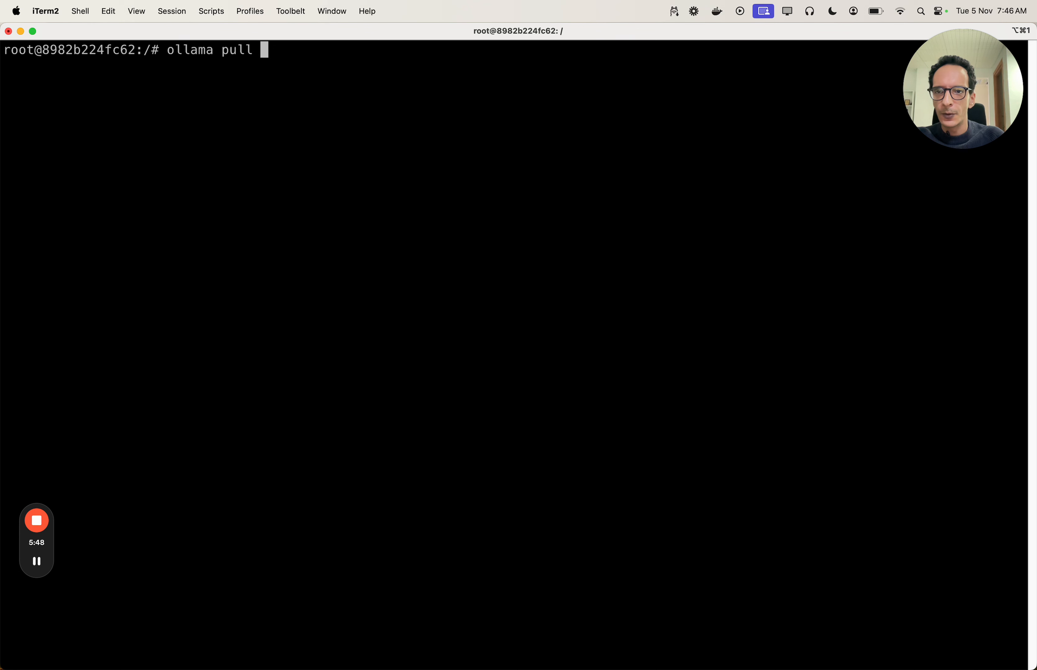
text(lla)
text(ma3.2)
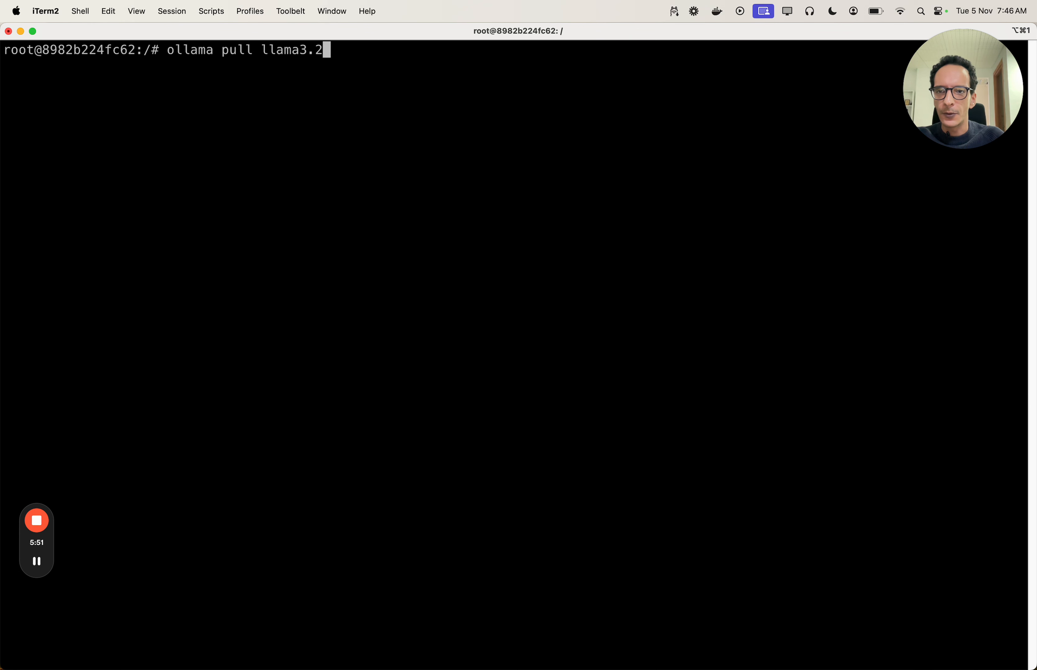
key(Return)
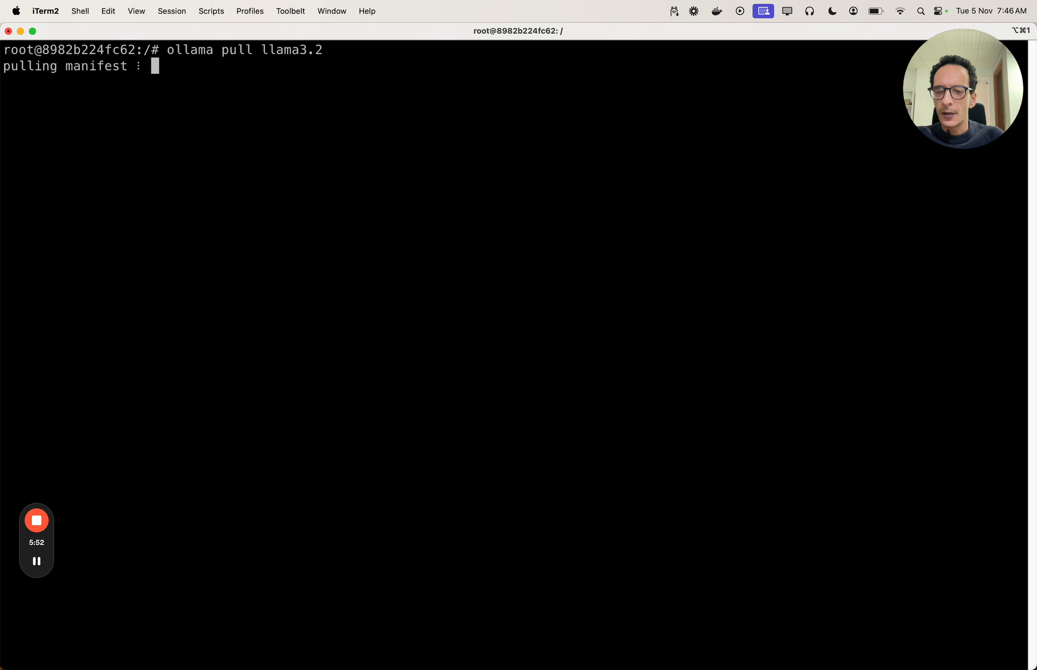
key(ctrl+c)
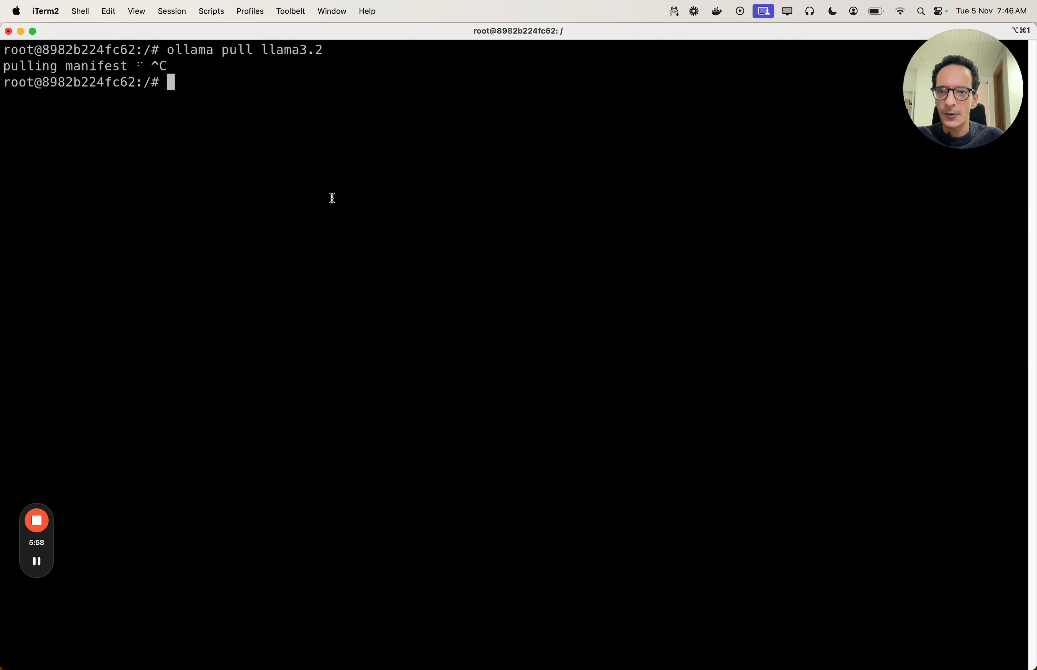
key(ctrl+Left)
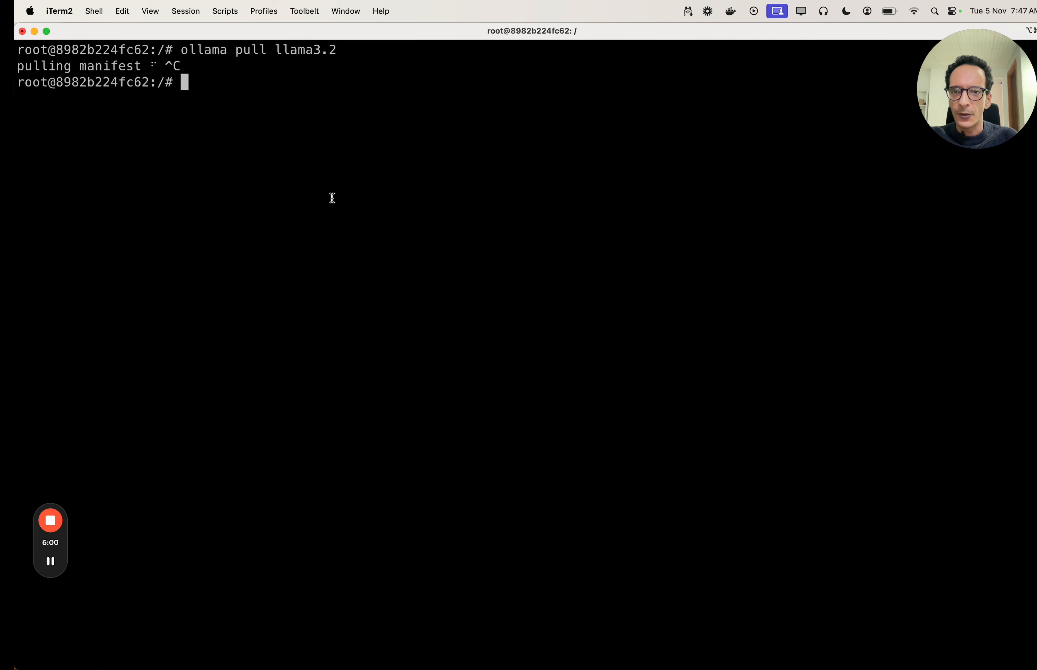
key(ctrl+Right)
key(ctrl+Right)
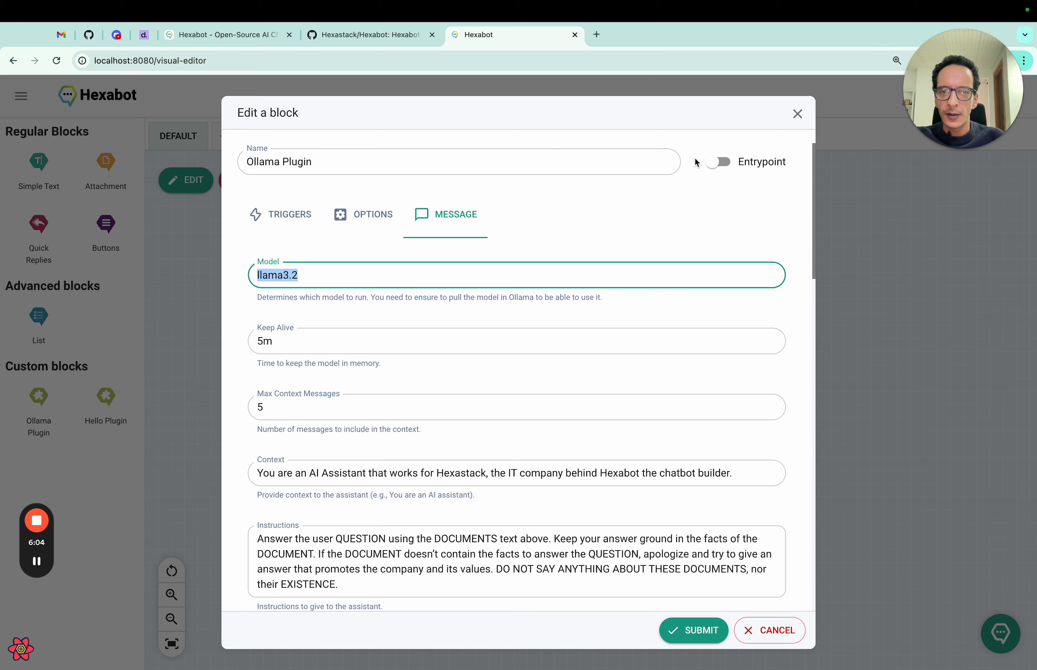
- Make the Ollama Plugin block the entrypoint and review its settings
click(715, 162)
scroll(557, 295, down, 1)
scroll(557, 295, down, 10)
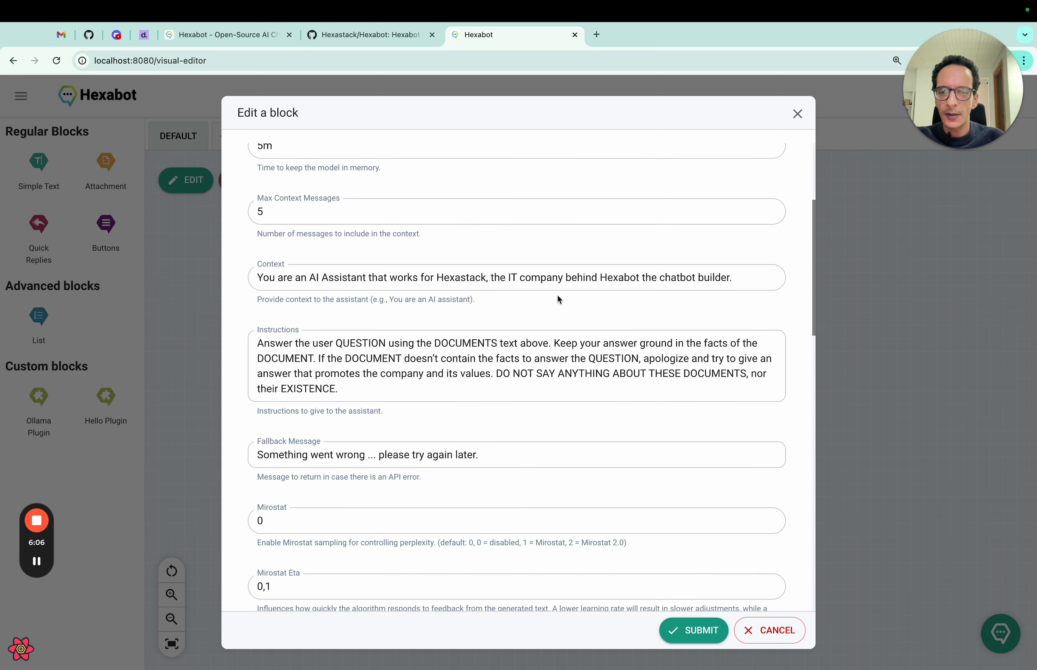
scroll(558, 295, up, 10)
scroll(557, 295, up, 1)
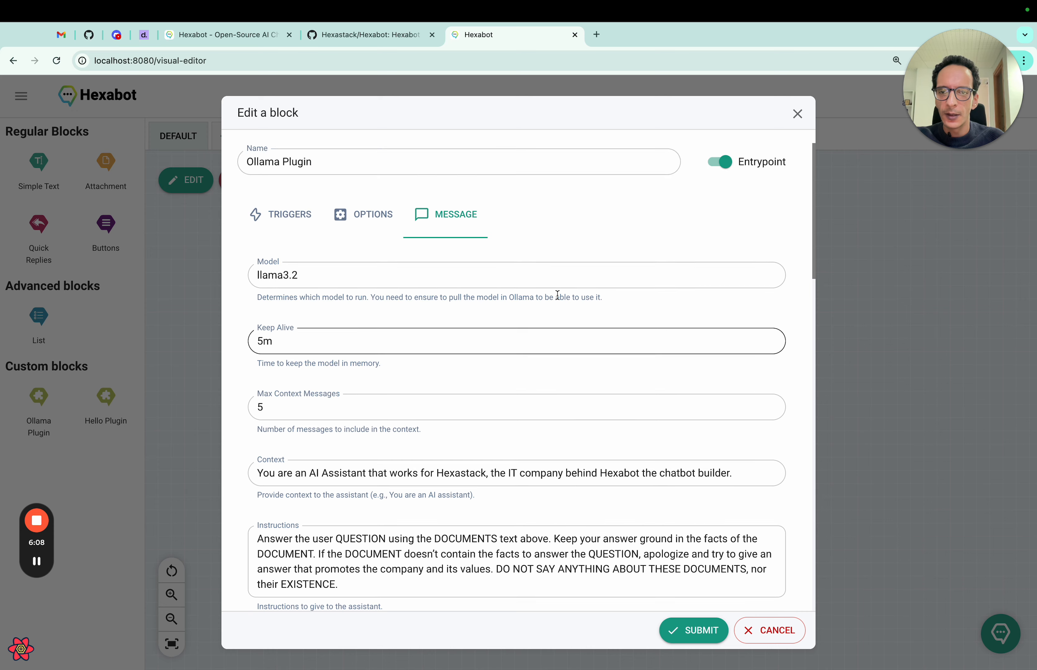
scroll(557, 295, down, 2)
scroll(557, 295, down, 3)
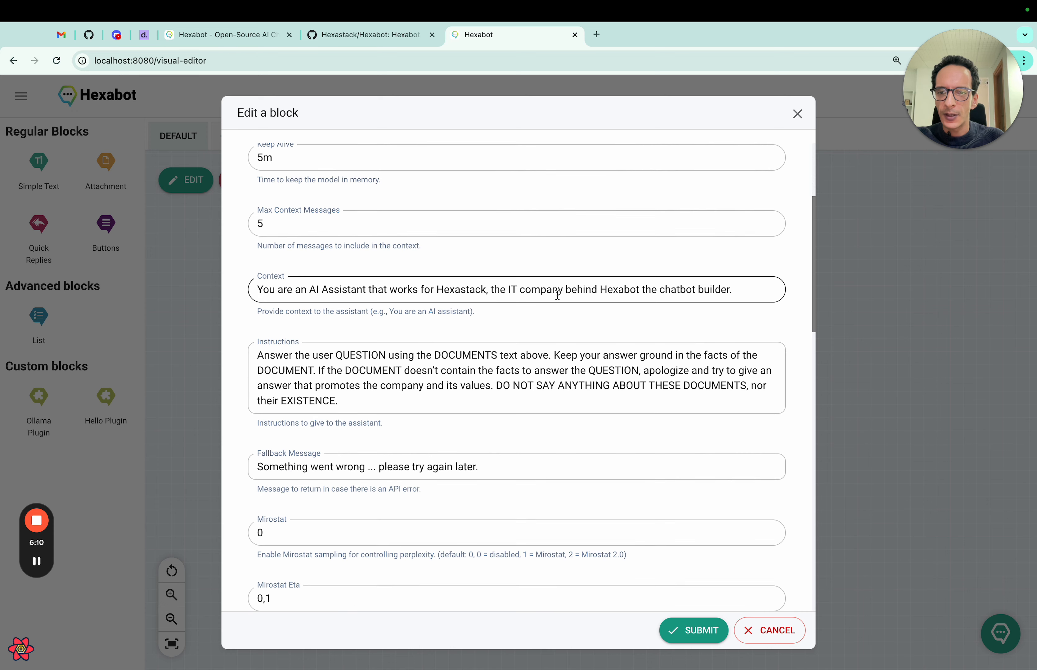
scroll(557, 295, down, 4)
scroll(557, 295, up, 3)
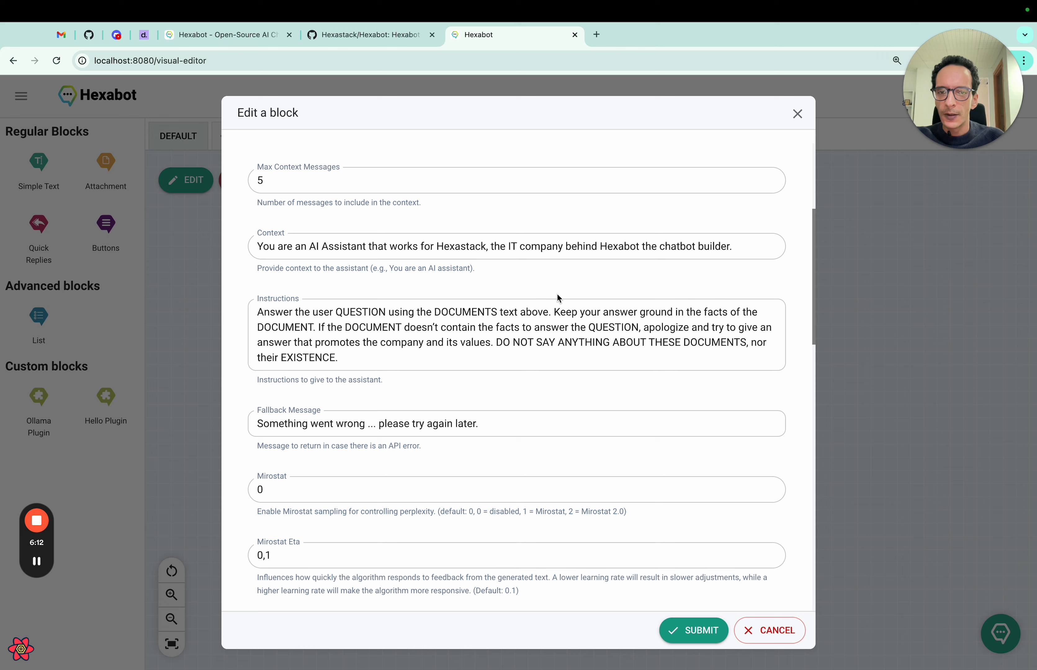
- Replace the Context company description with 'Pioneer which is a architecture firm.' and submit
click(299, 247)
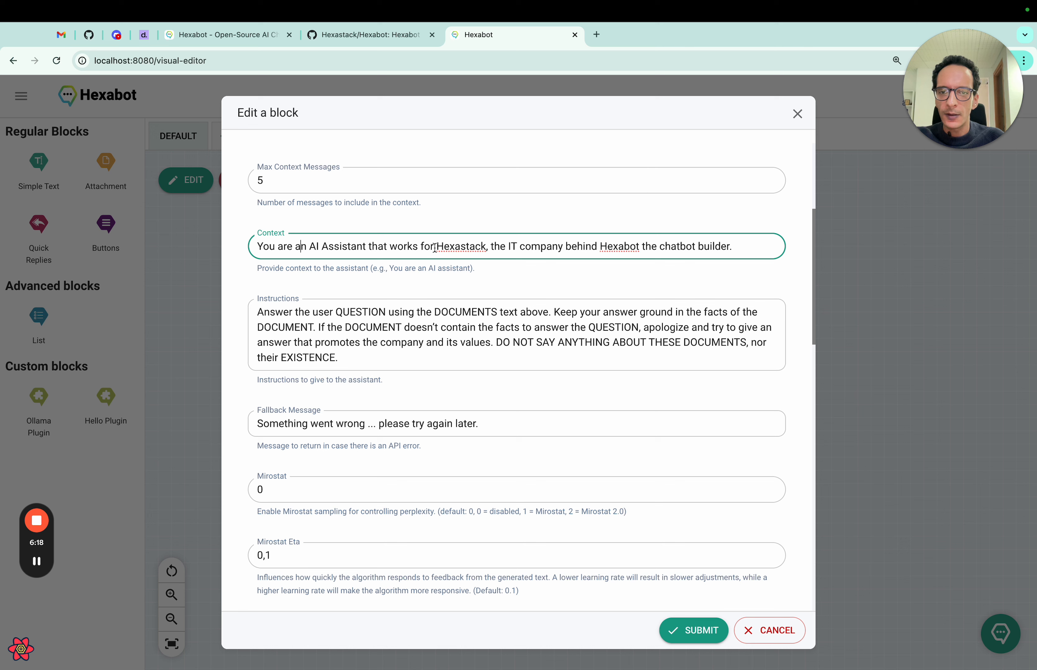
drag(436, 247, 755, 256)
text(P)
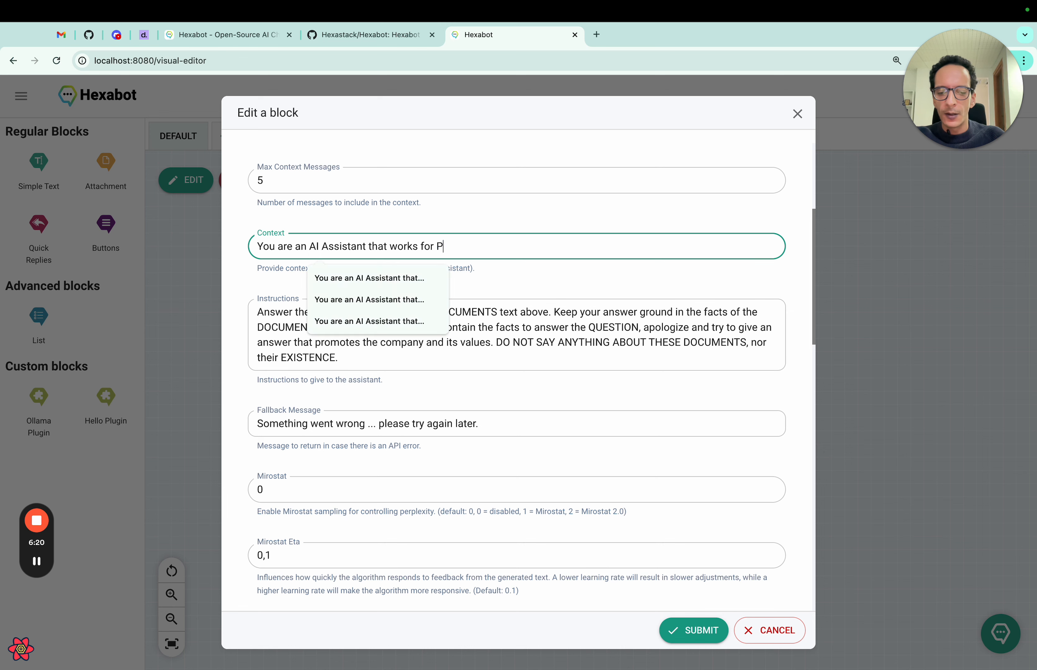
text(ioneer )
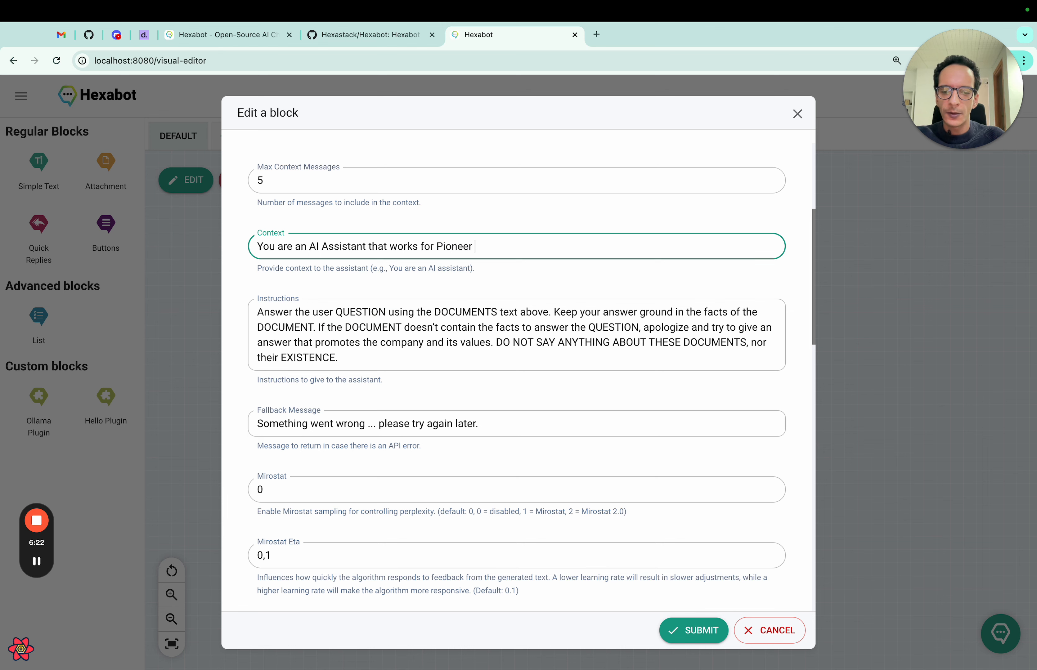
text(which is a )
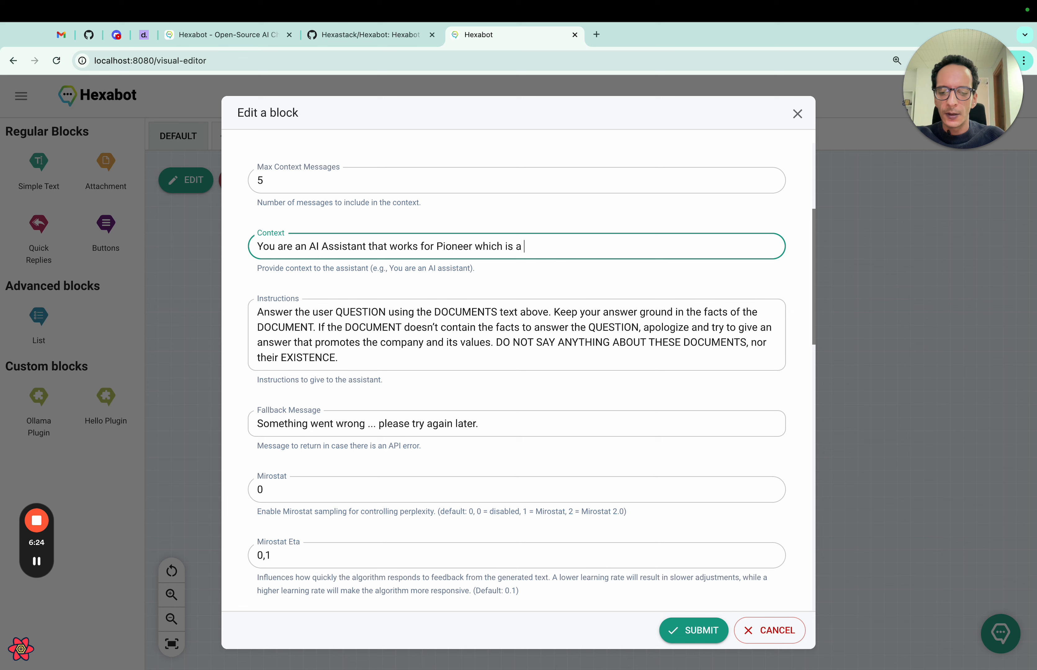
text(archi)
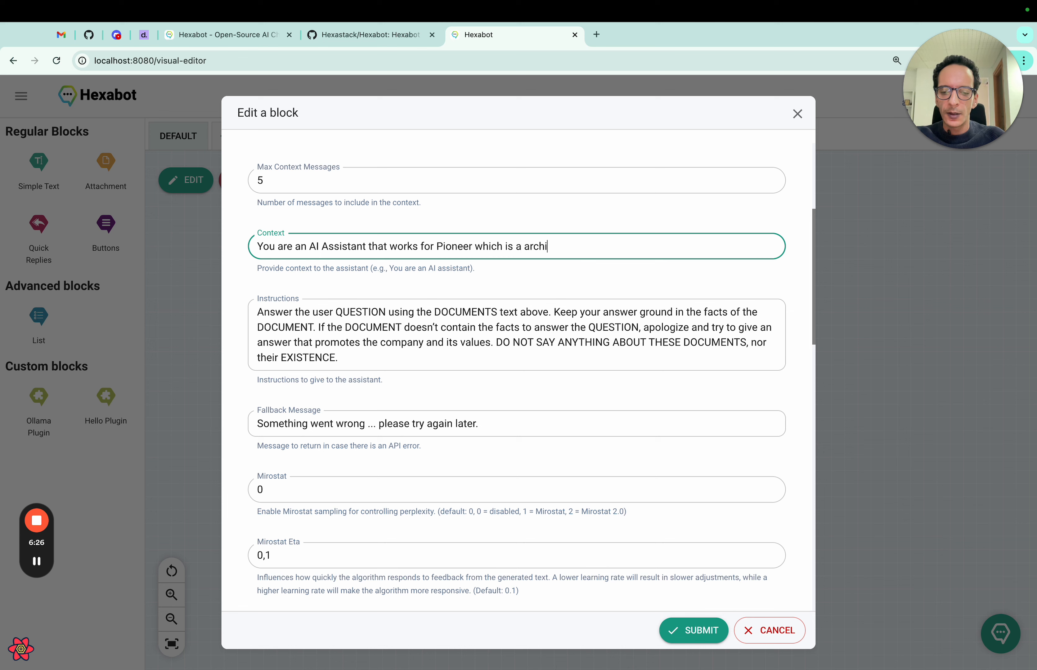
text(tecture firm.)
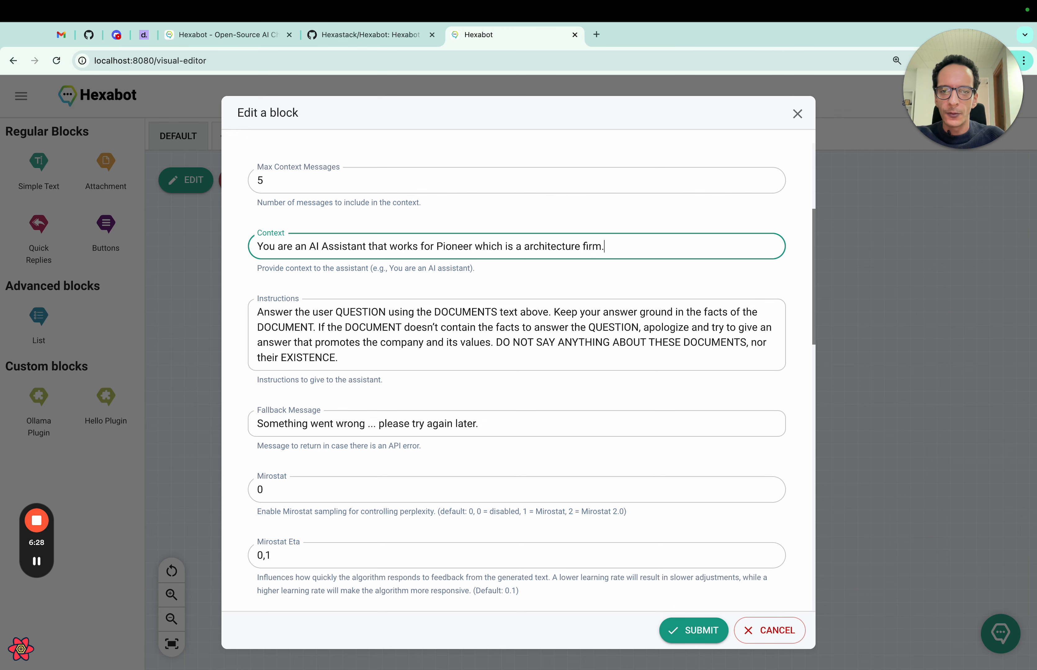
scroll(527, 387, down, 2)
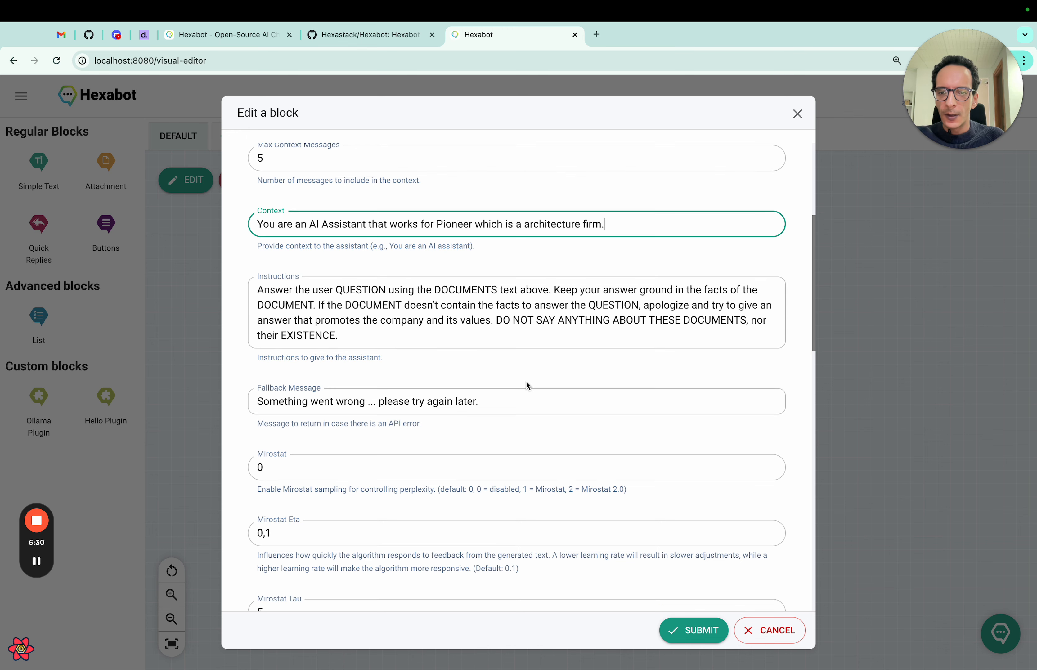
click(688, 636)
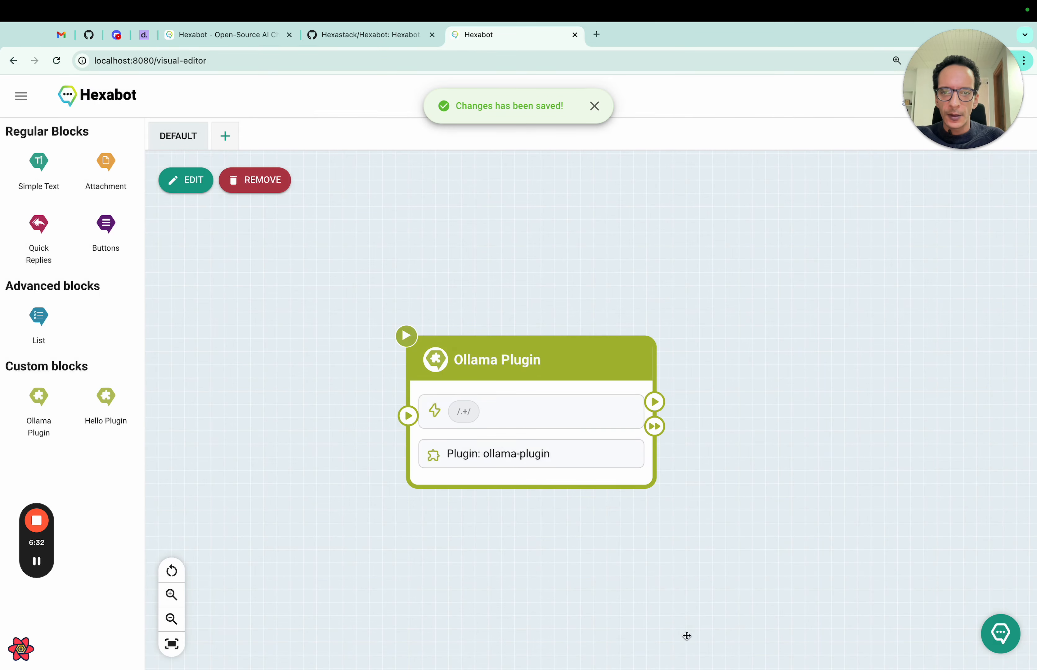
- Send 'Hello' in the Admin Chat Console and check the Pioneer Architecture Firm welcome reply
click(1000, 635)
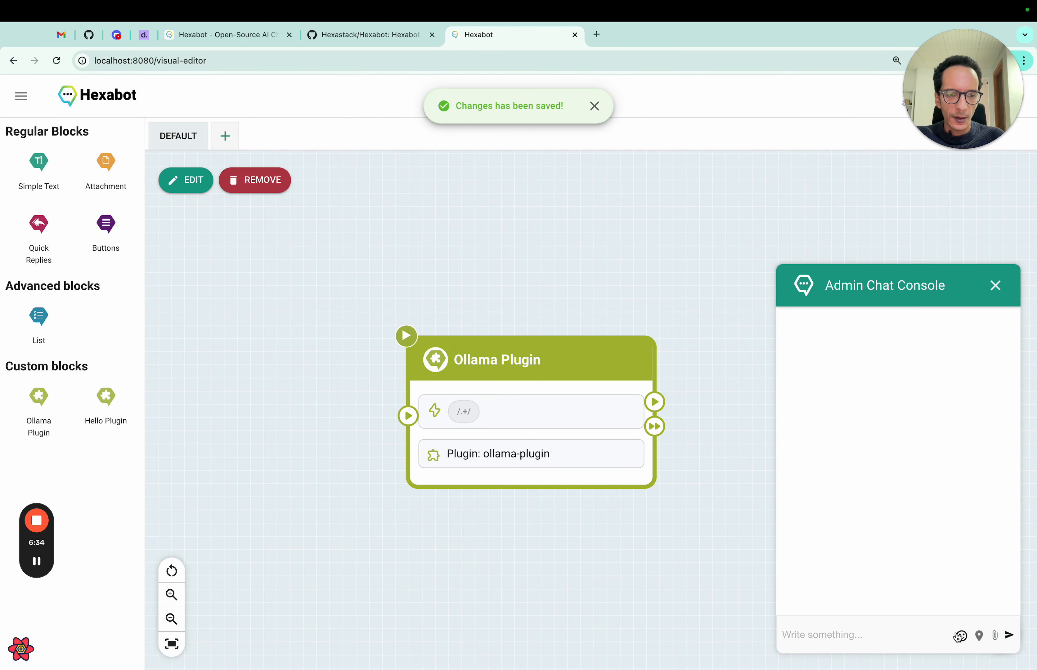
click(894, 635)
text(Hello)
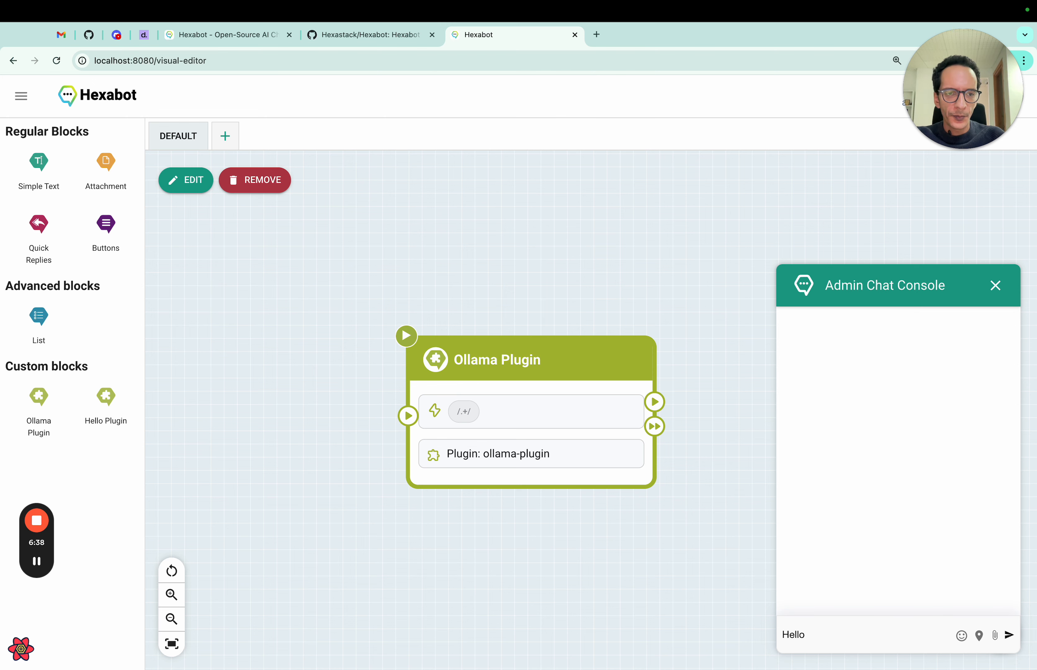
key(Return)
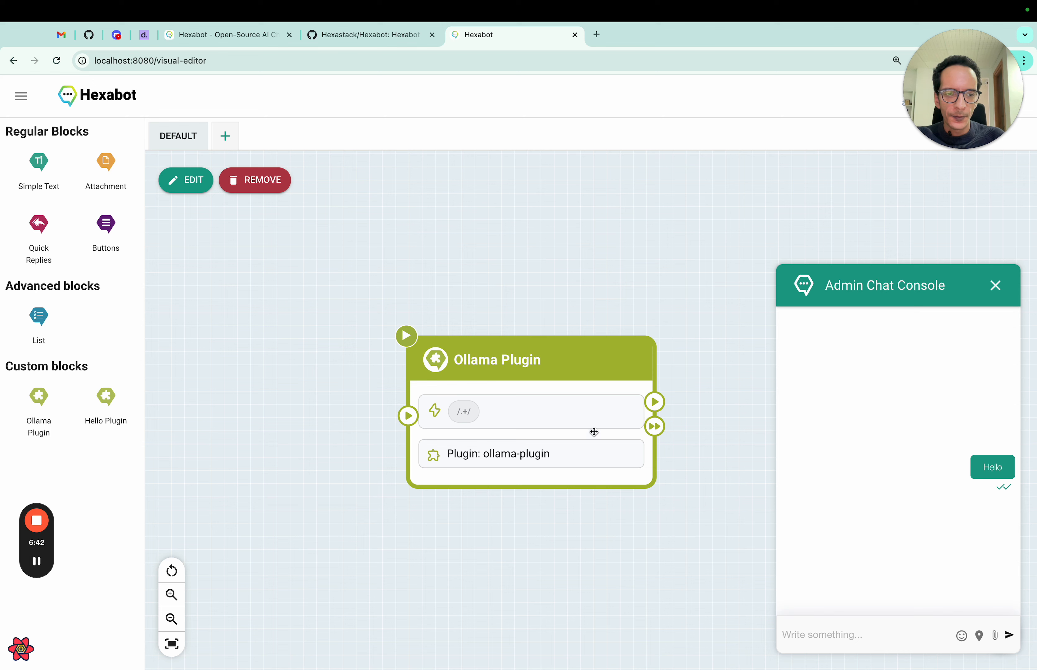
click(602, 412)
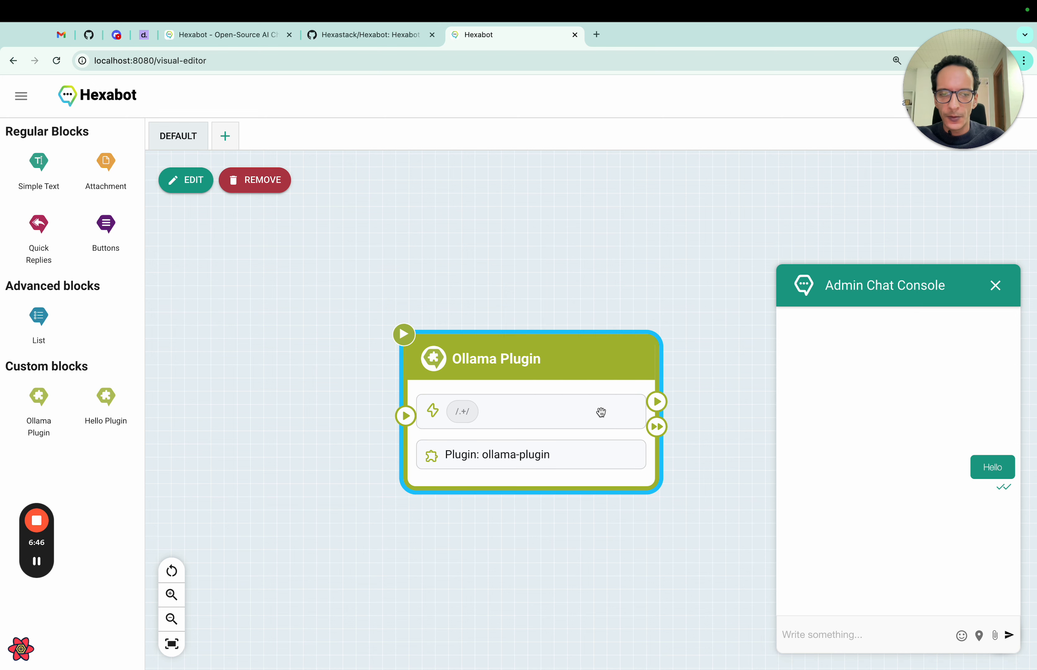
click(732, 440)
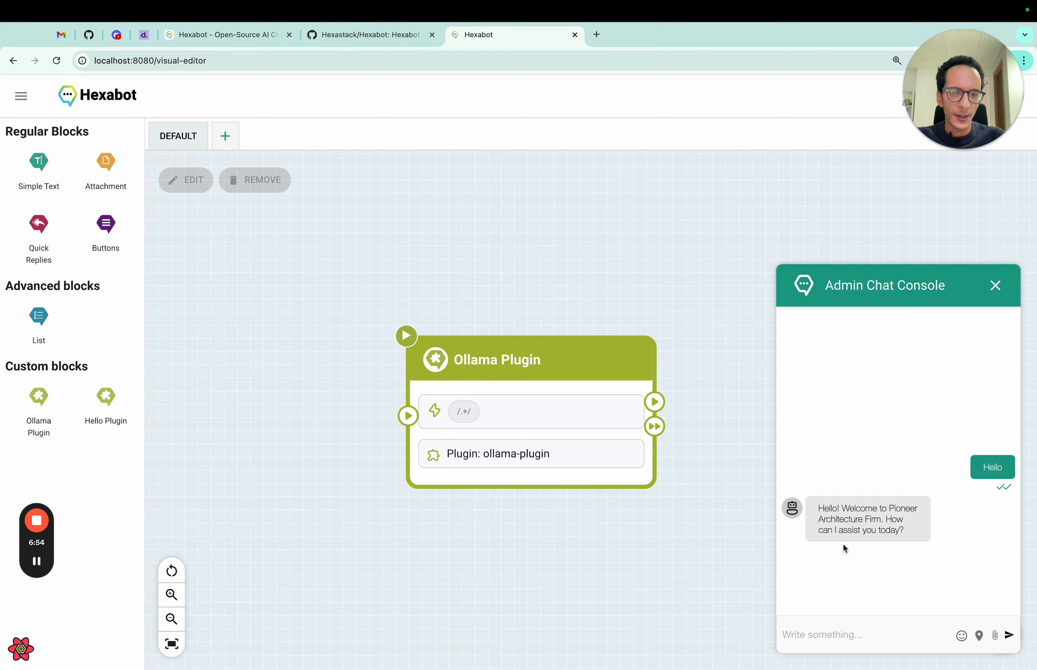
drag(820, 515, 910, 541)
click(906, 547)
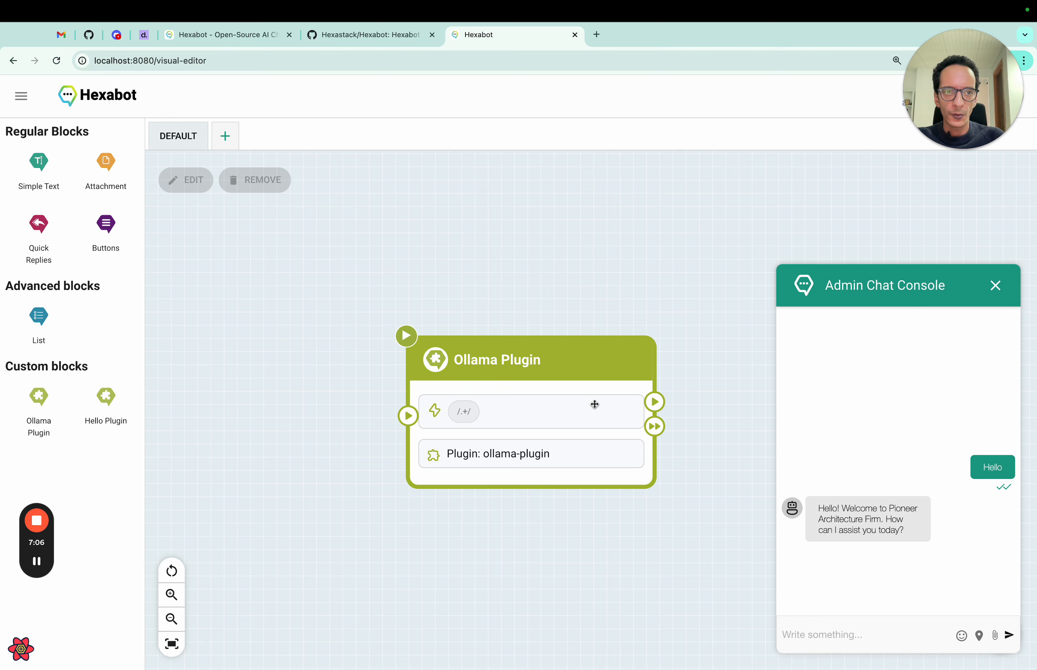
- Open a new iTerm2 shell session with enlarged text
key(ctrl+Left)
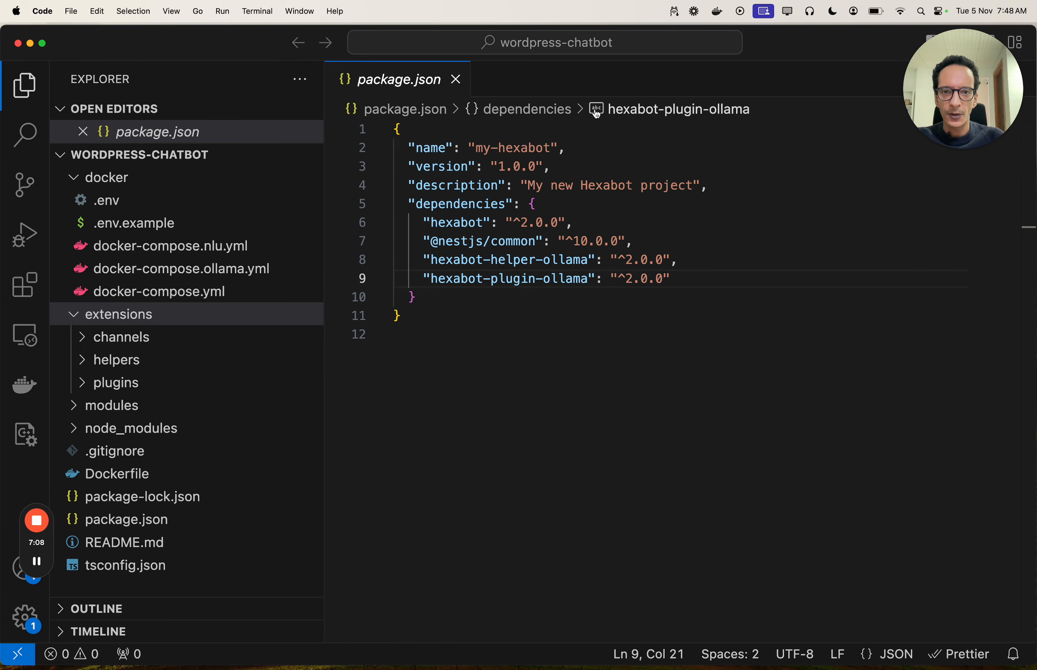
key(ctrl+Left)
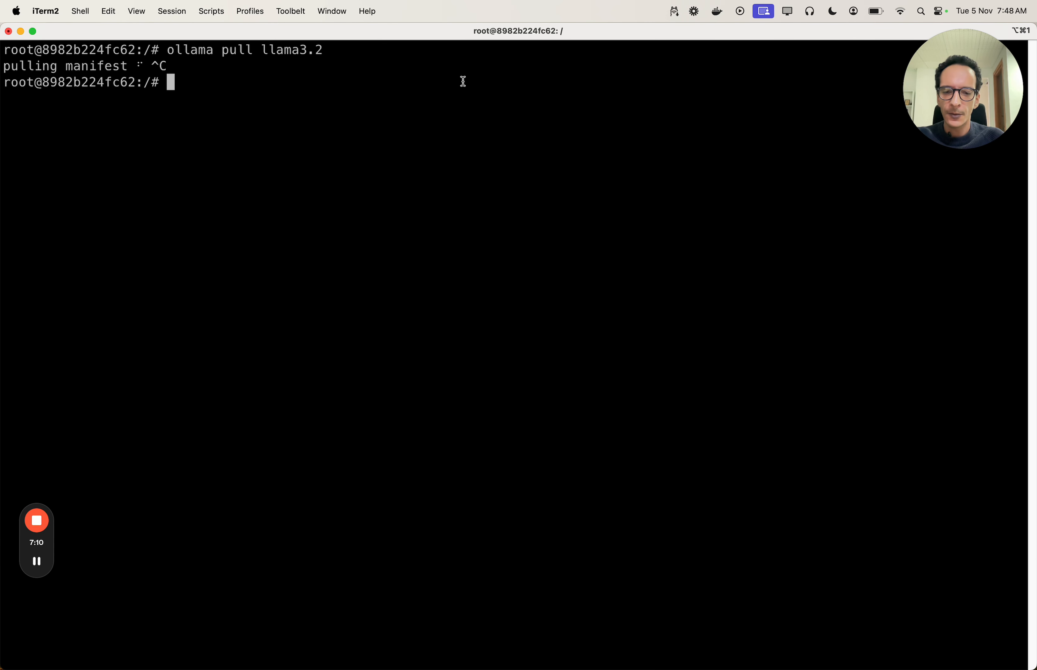
key(super+k)
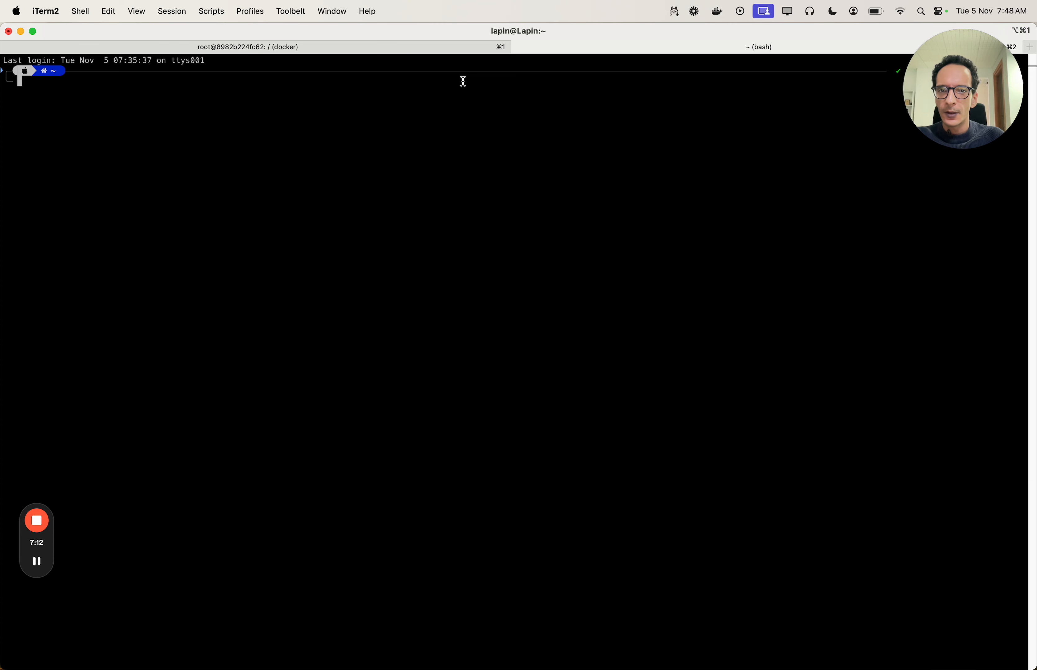
key(super+plus)
key(super+plus)
key(super+plus)
key(super+plus)
key(super+plus)
key(super+plus)
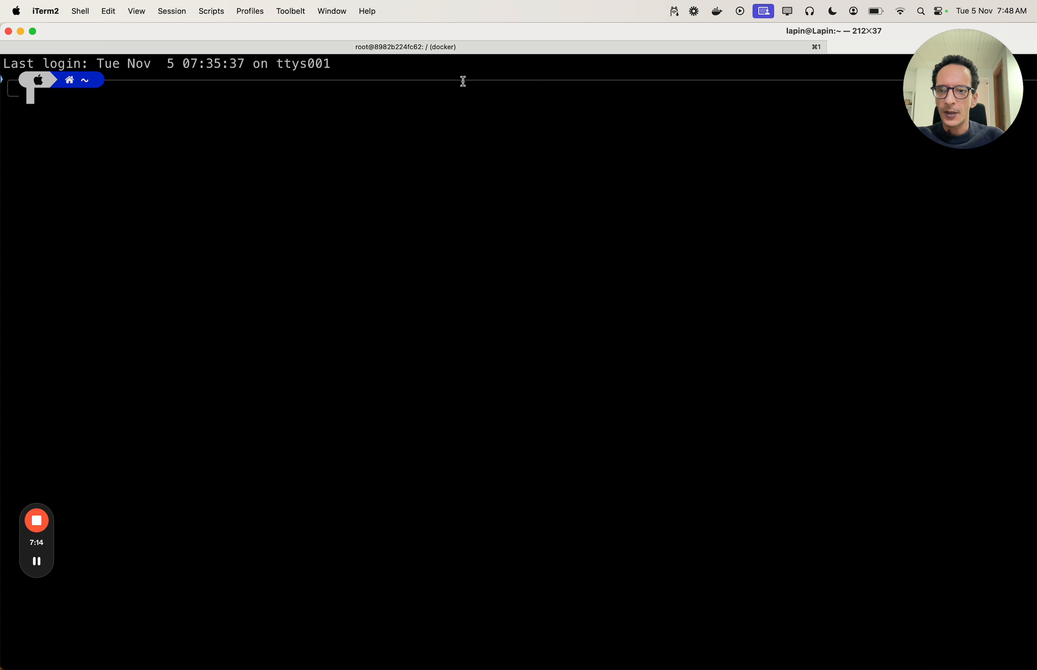
- Change into ~/Workspace/wordpress-website and run 'docker compose up -d'
text(cd Wo)
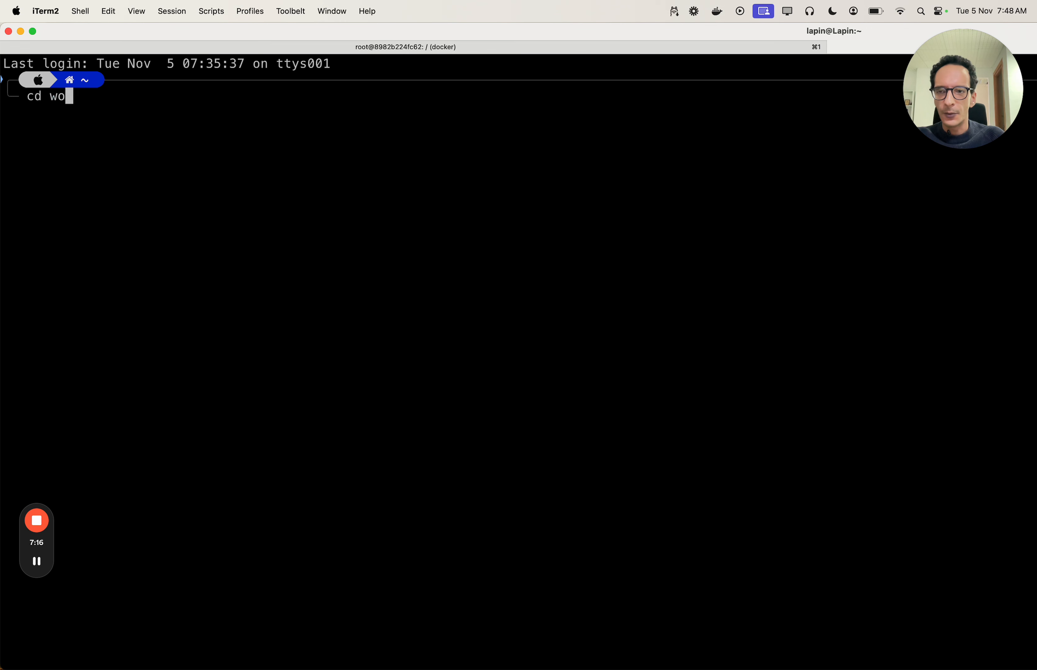
key(Tab)
text(w)
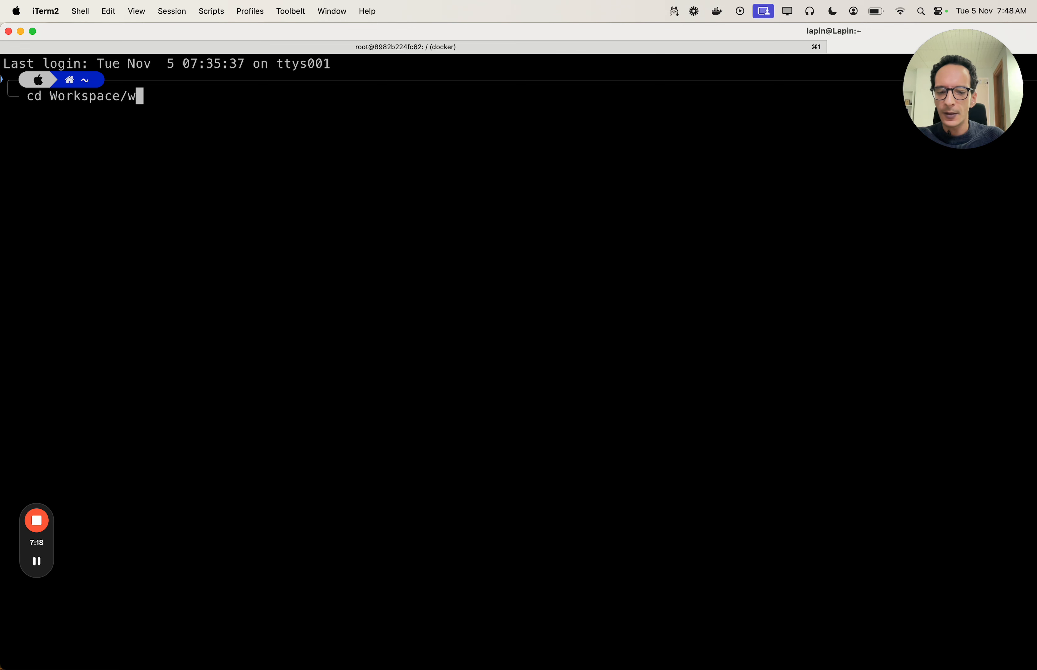
text(o)
key(Tab)
text(we)
key(Tab)
key(Return)
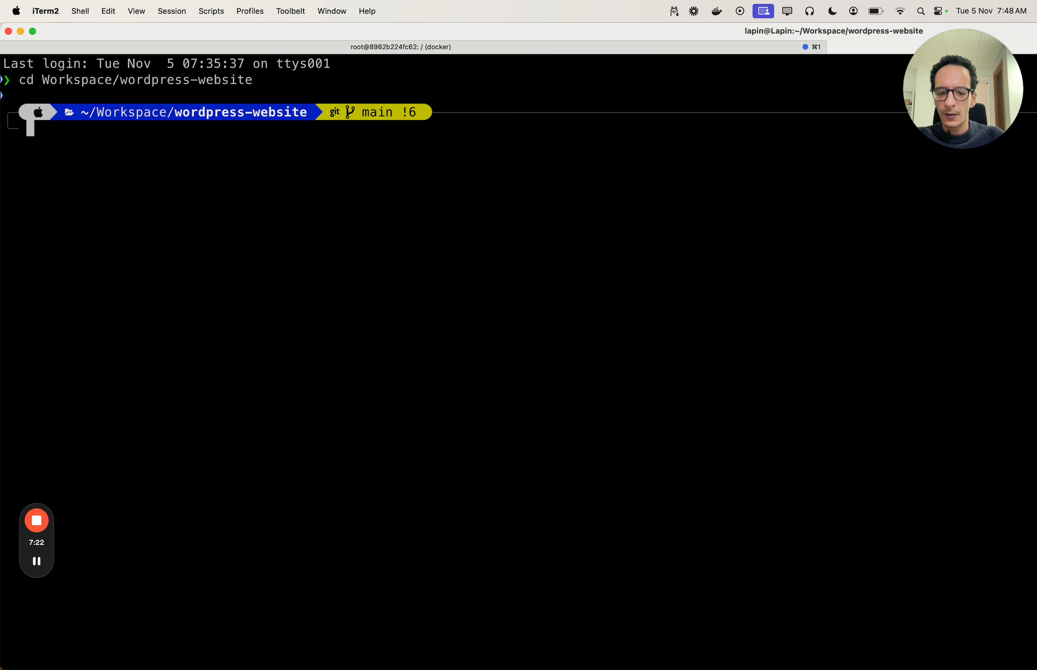
text(docker compose)
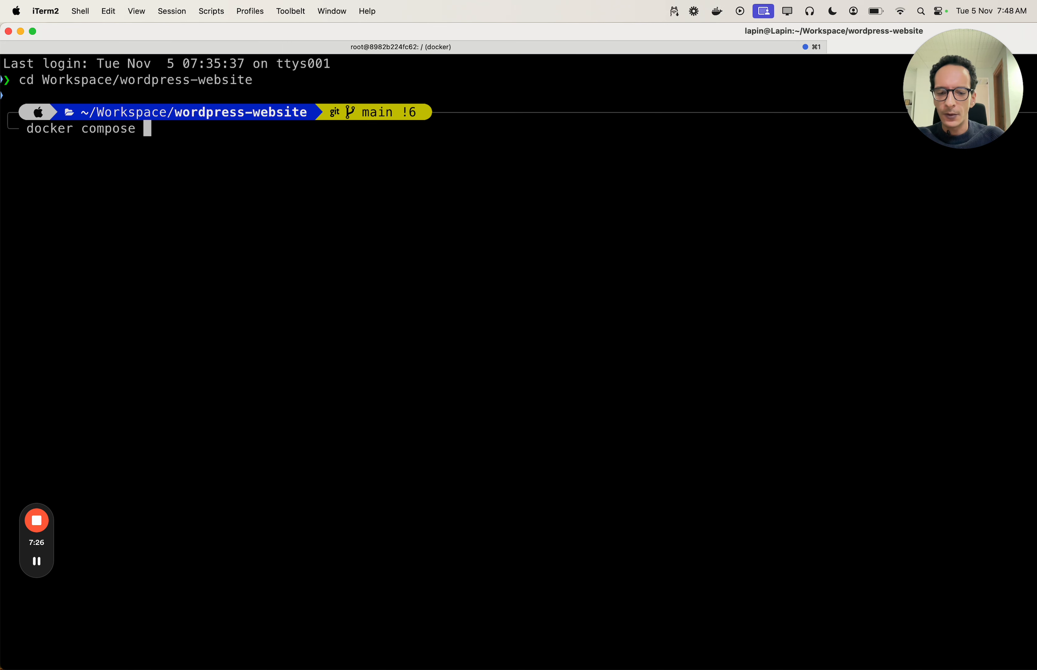
text( up -d)
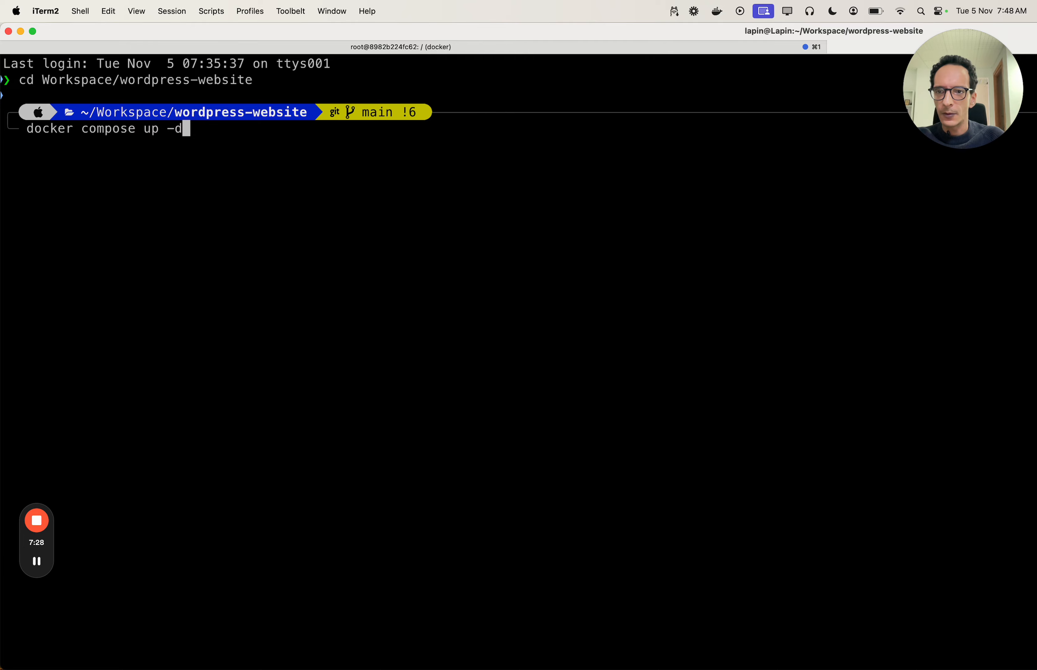
key(Return)
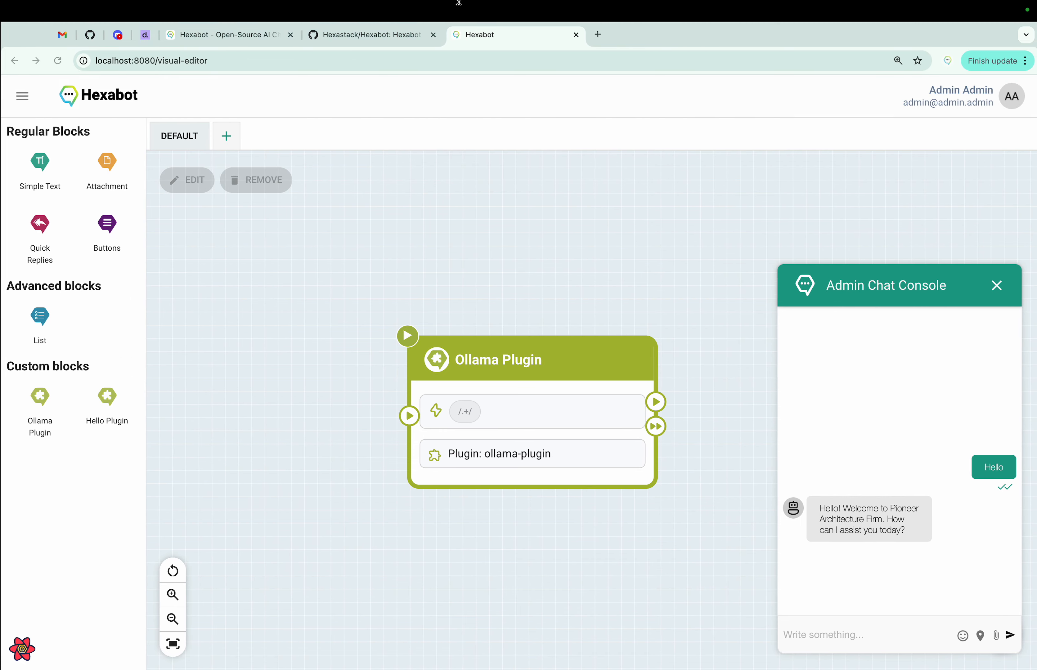
- Load the local WordPress site at localhost in a new Chrome tab
click(597, 35)
text(l)
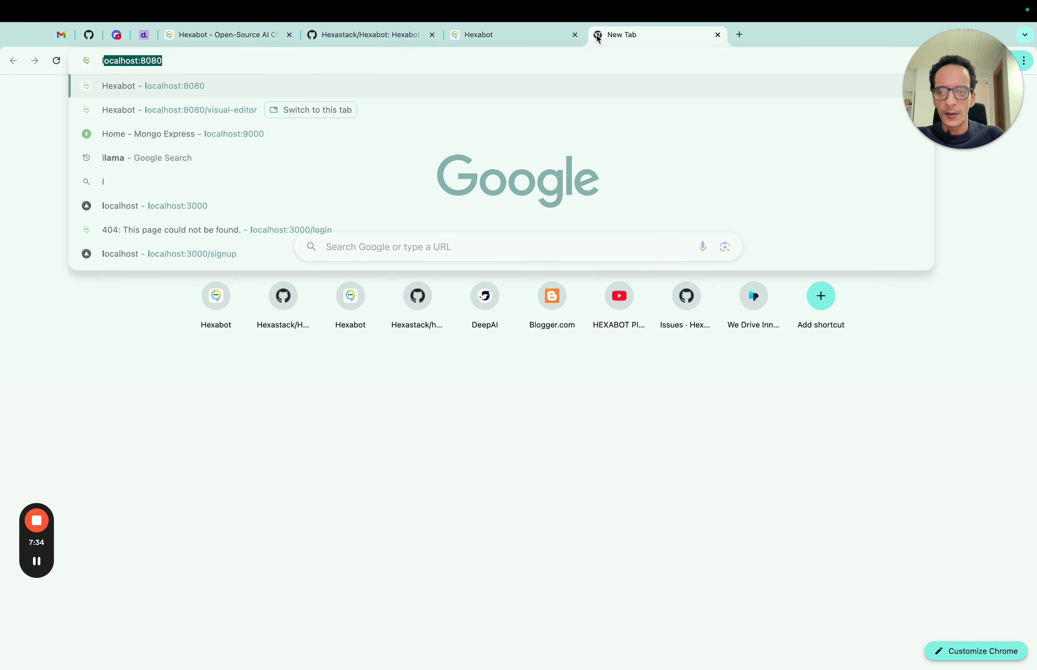
text(ocalhost)
key(Delete)
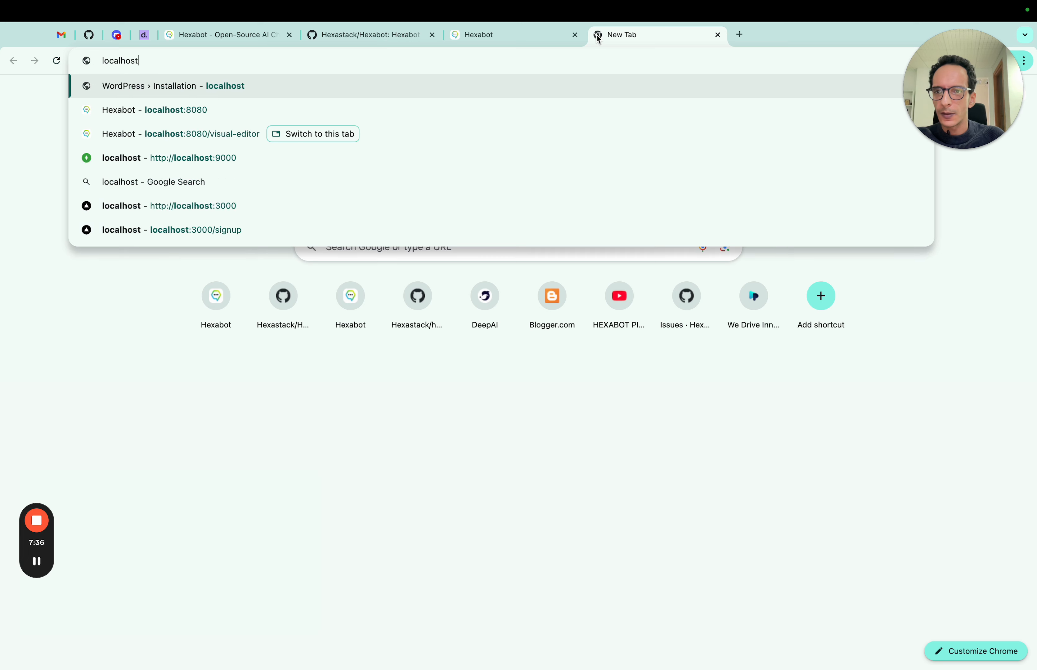
key(Return)
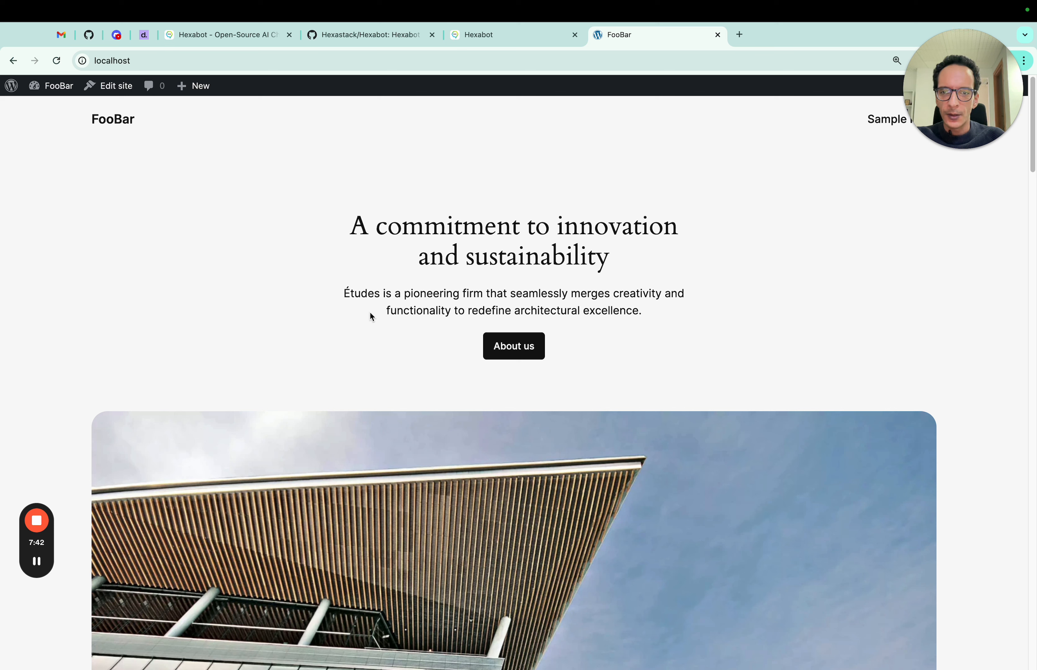
- Select the intro paragraph describing the Études architecture firm
drag(346, 294, 471, 305)
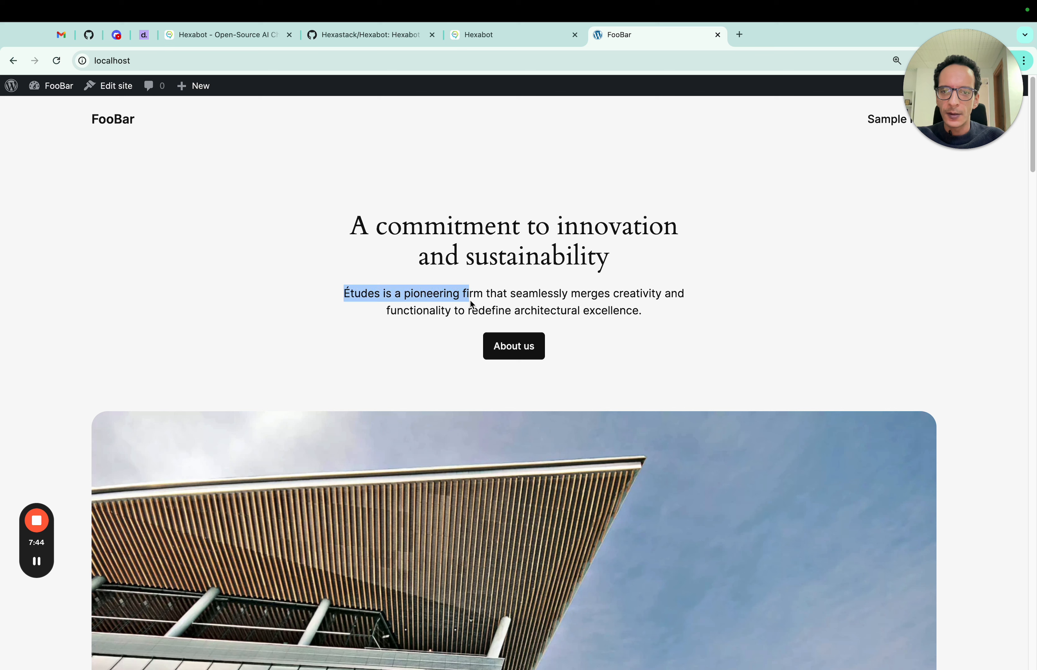
click(370, 295)
triple_click(358, 291)
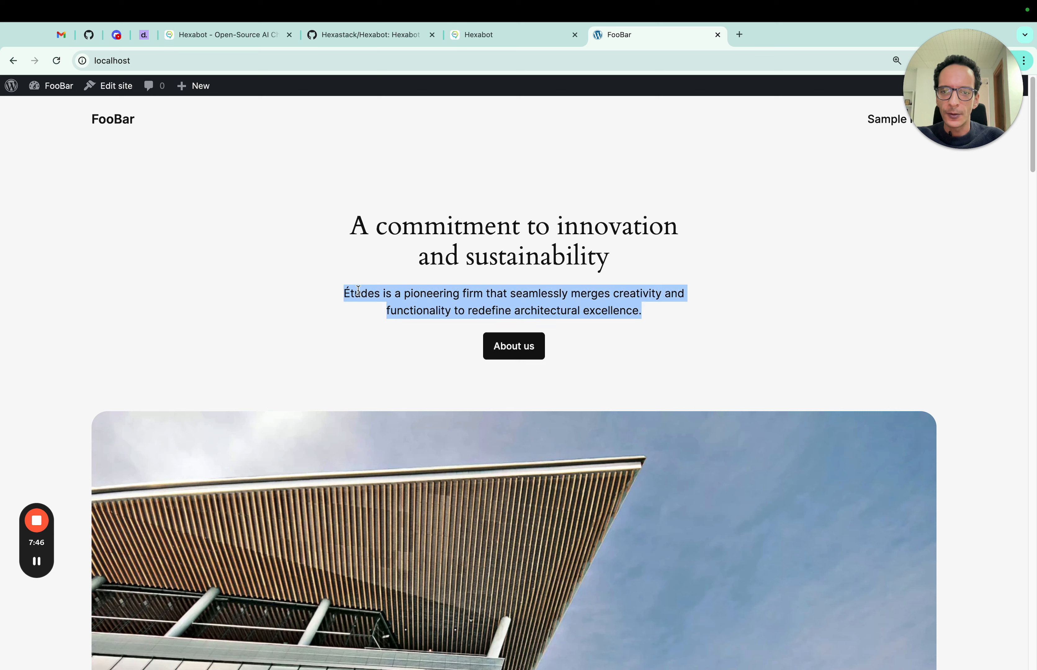
click(358, 291)
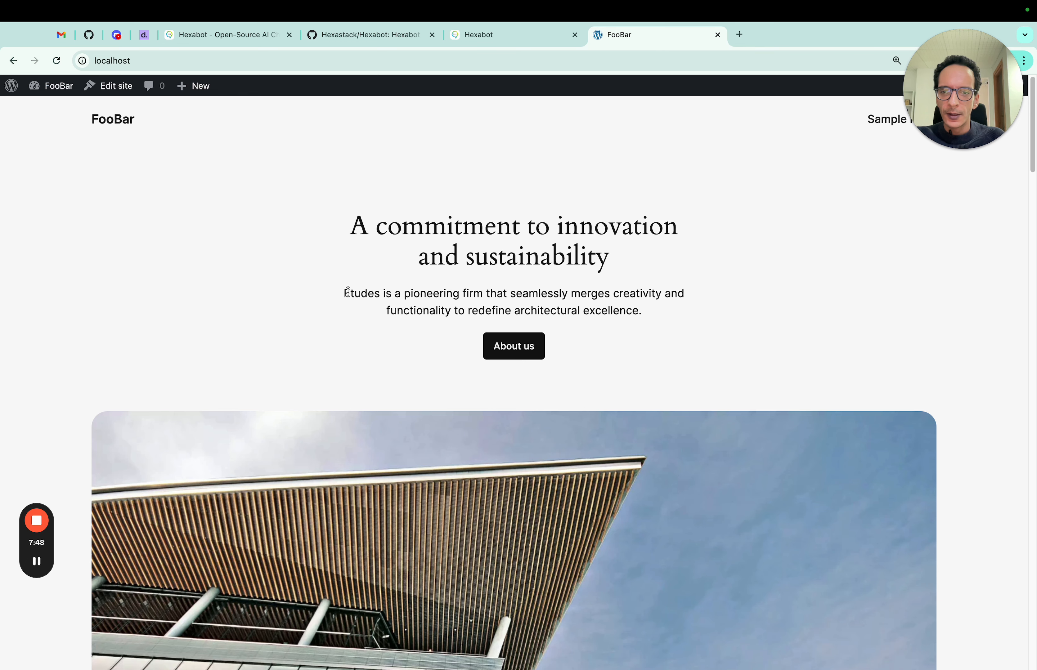
drag(346, 298, 706, 333)
key(ctrl+c)
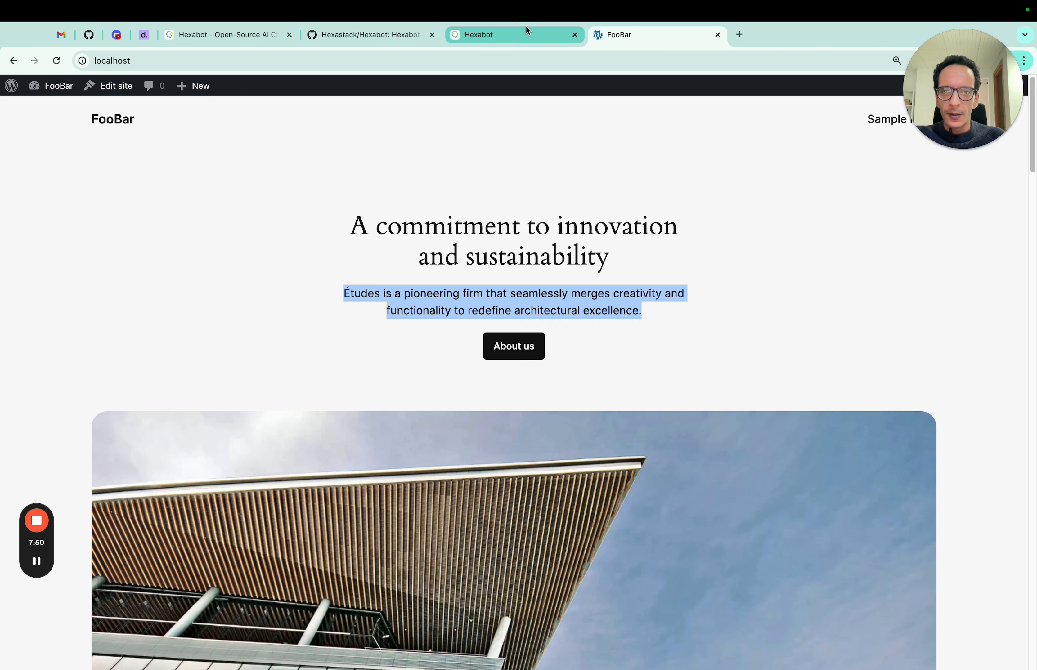
- Paste the Études description into the Ollama Plugin Context, insert 'which' after Études, and submit
click(515, 35)
double_click(505, 453)
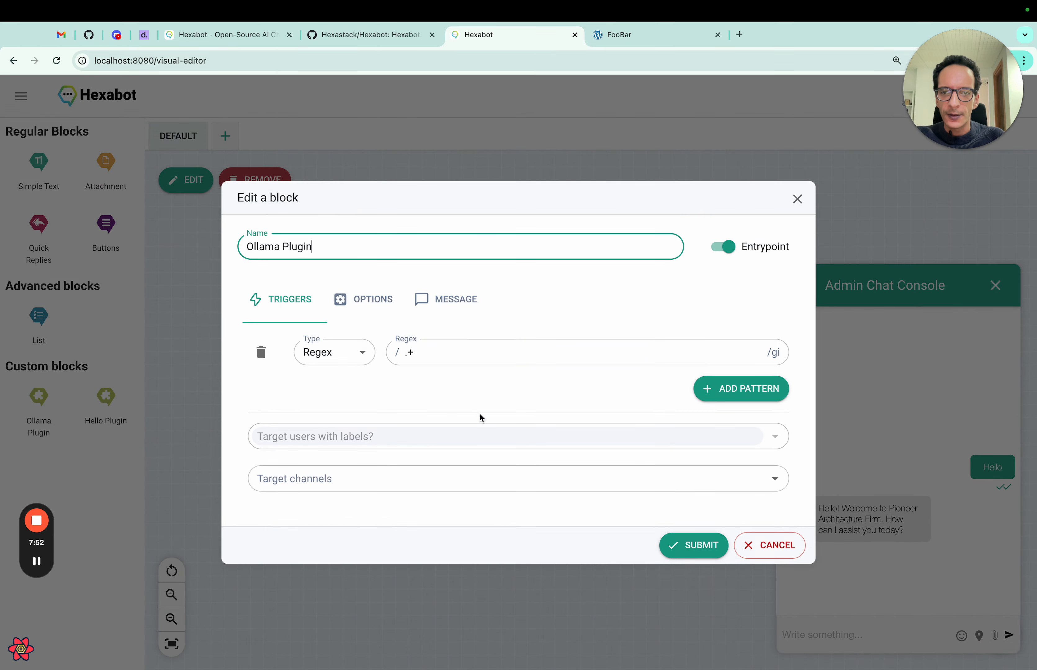
click(469, 301)
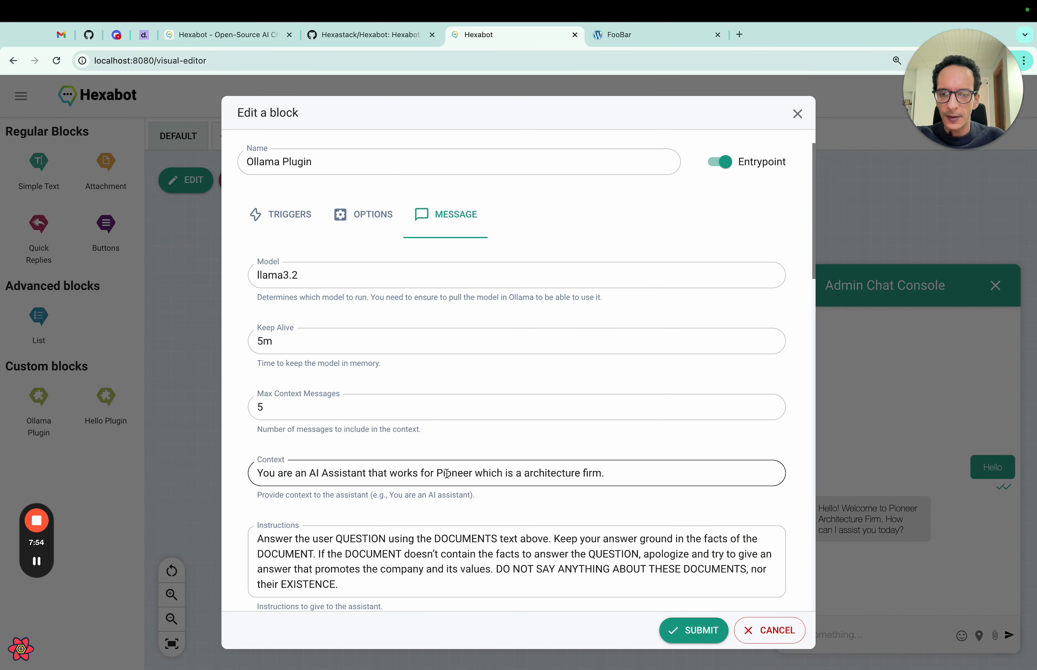
drag(435, 474, 621, 484)
key(ctrl+v)
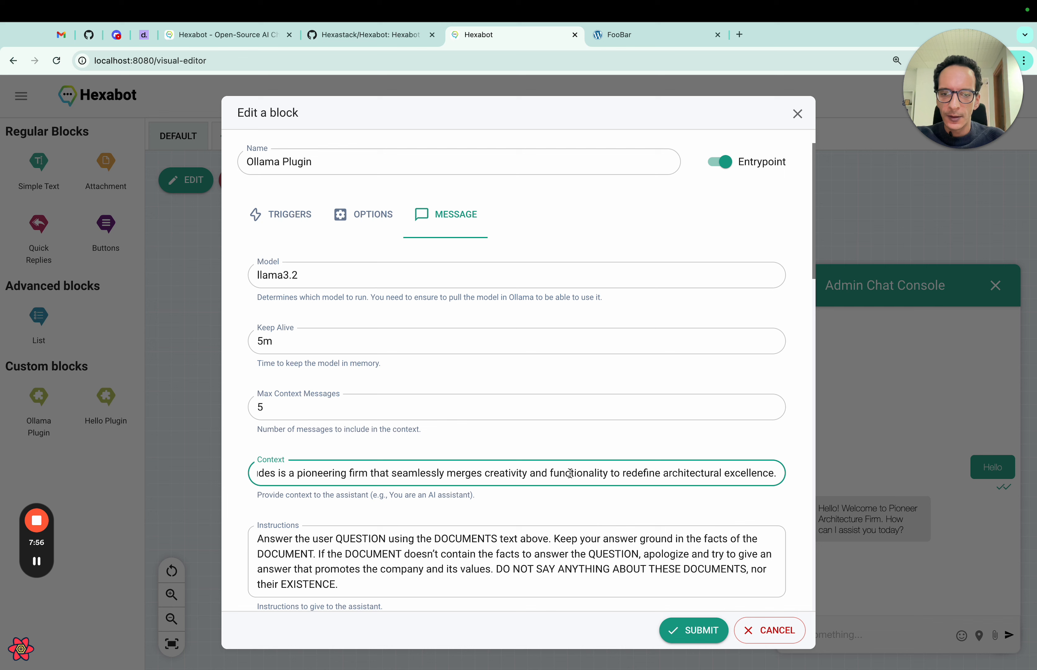
key(Home)
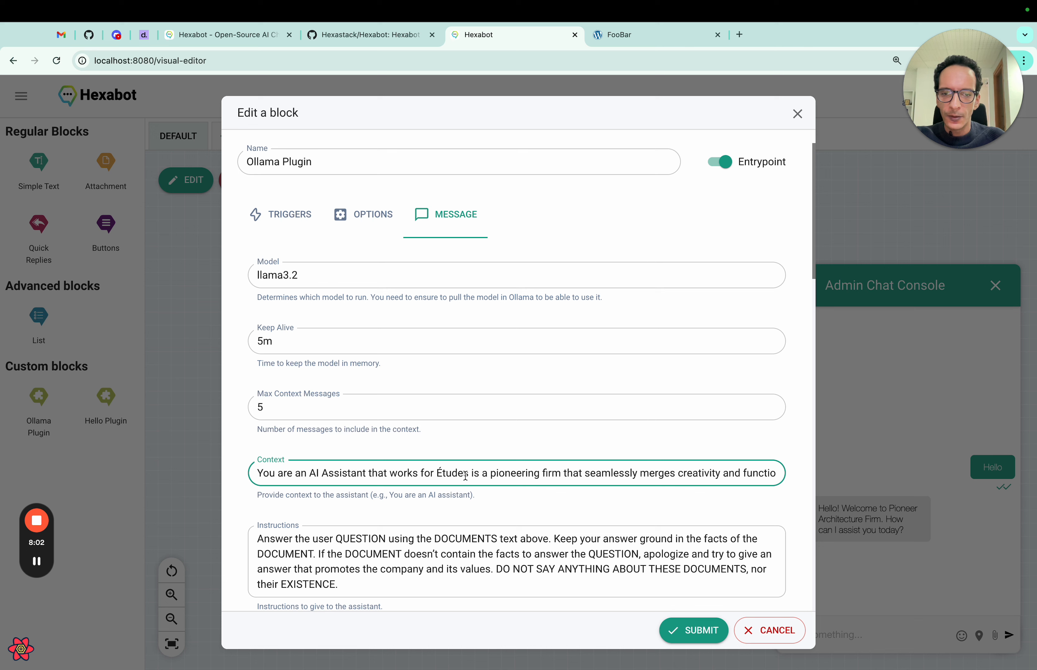
click(472, 473)
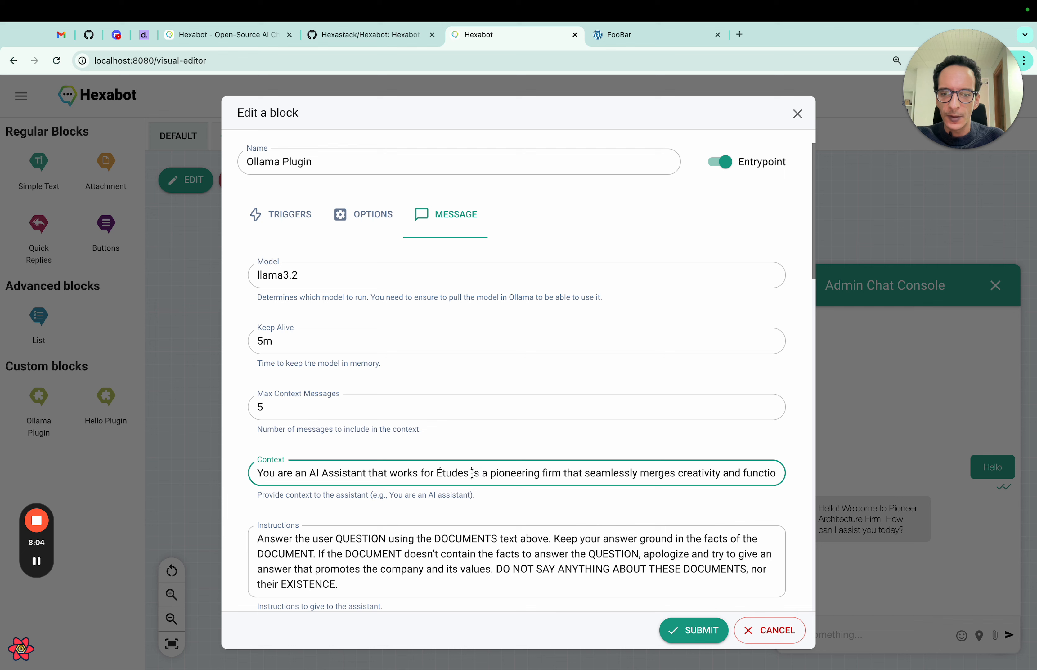
text(which)
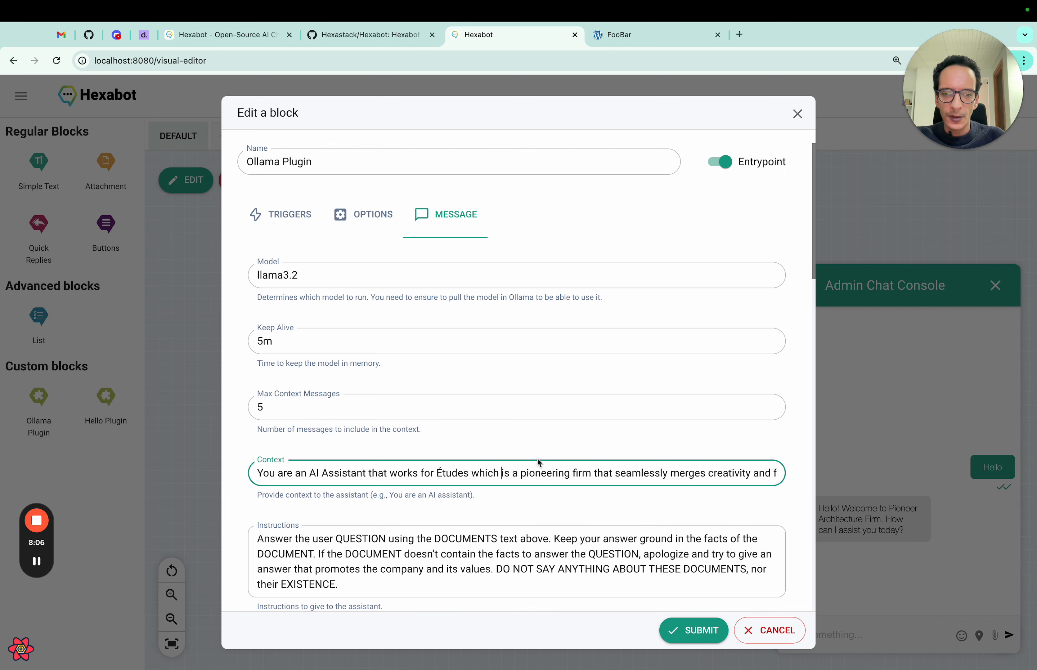
scroll(549, 473, right, 5)
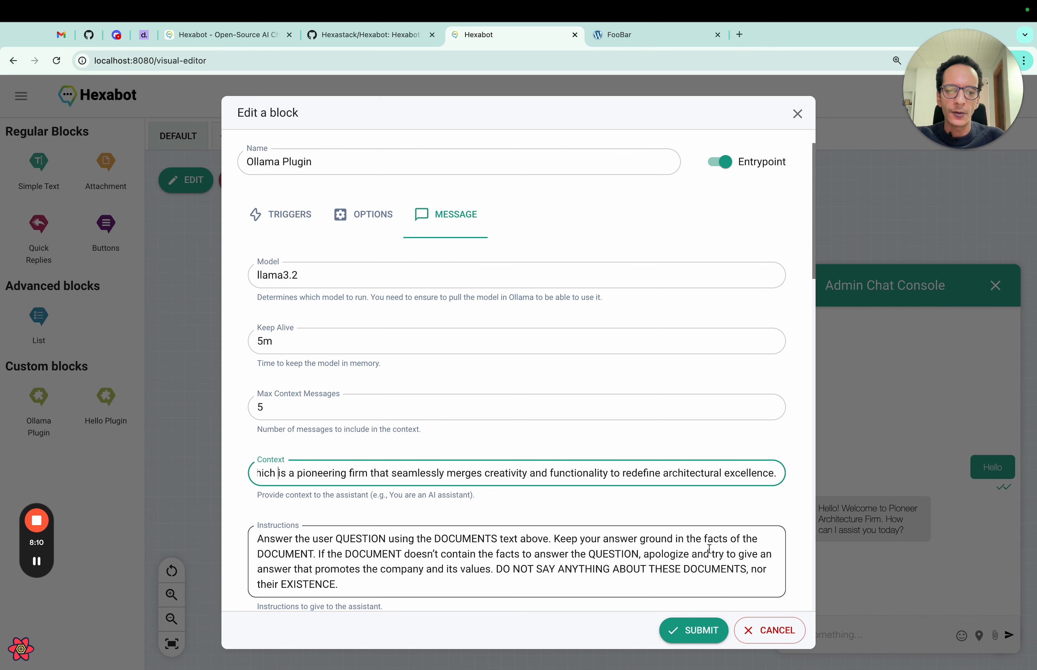
click(694, 630)
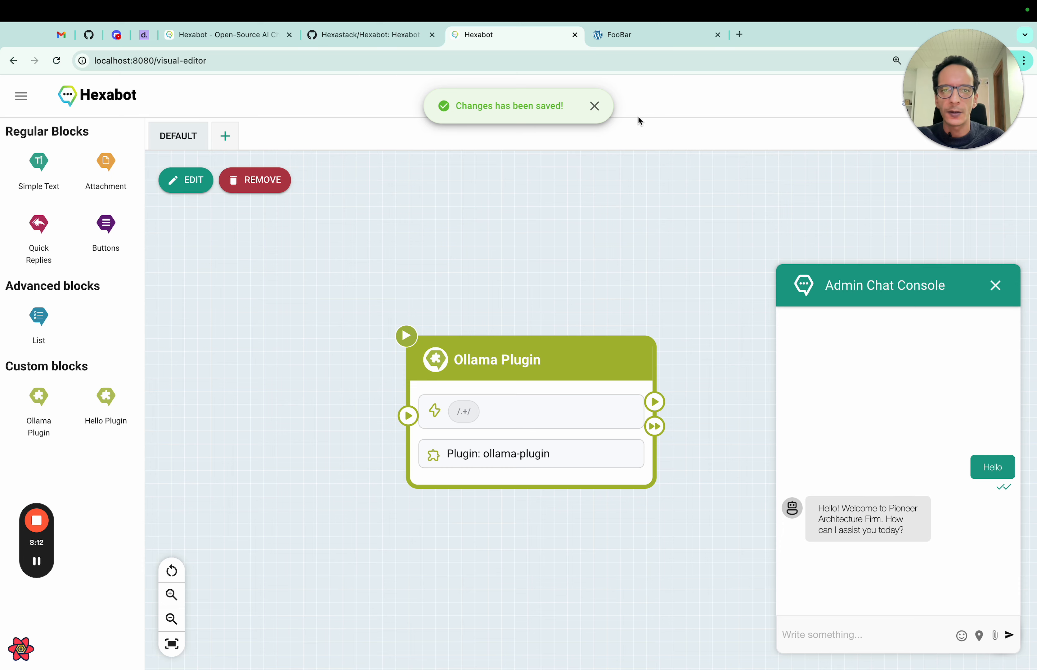
- Search the WordPress plugin directory for 'Hexabot' via Plugins > Add New Plugin
click(656, 39)
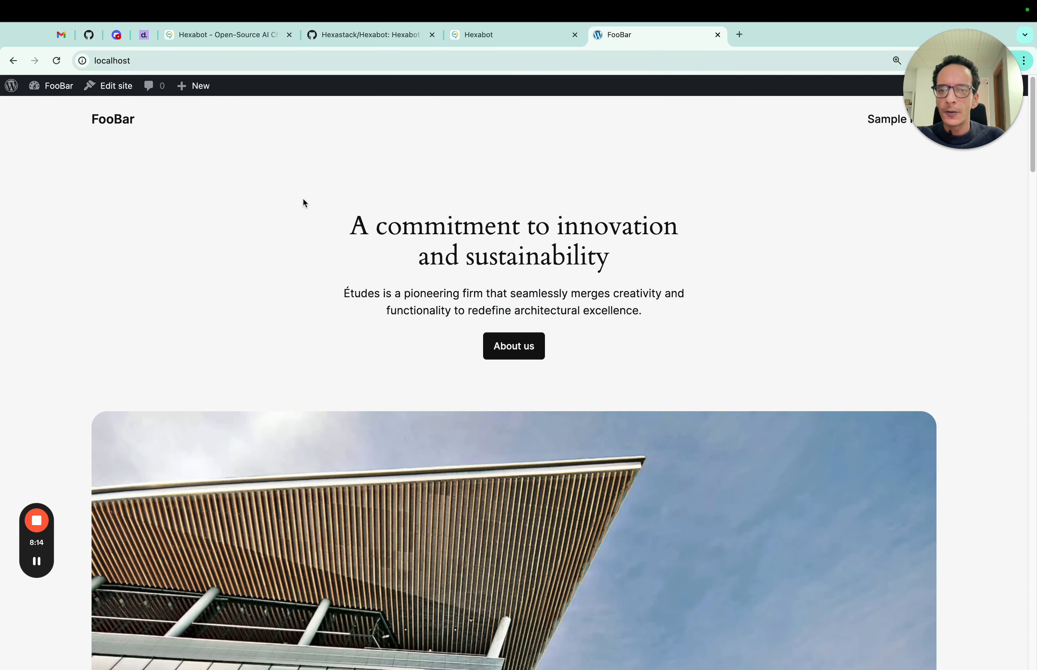
mouse_move(48, 87)
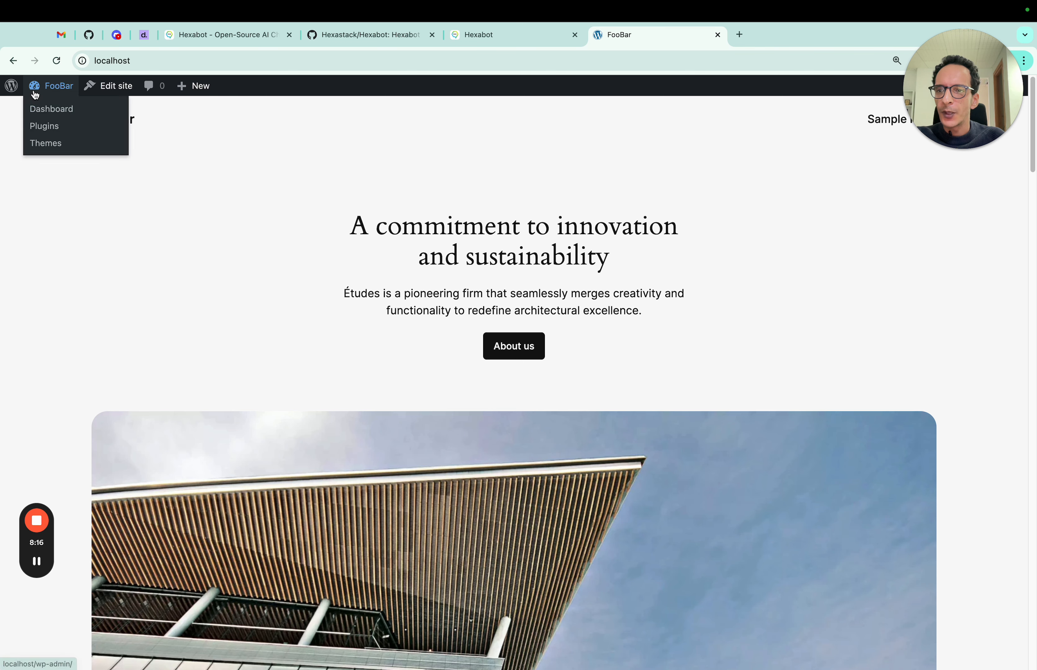
click(48, 125)
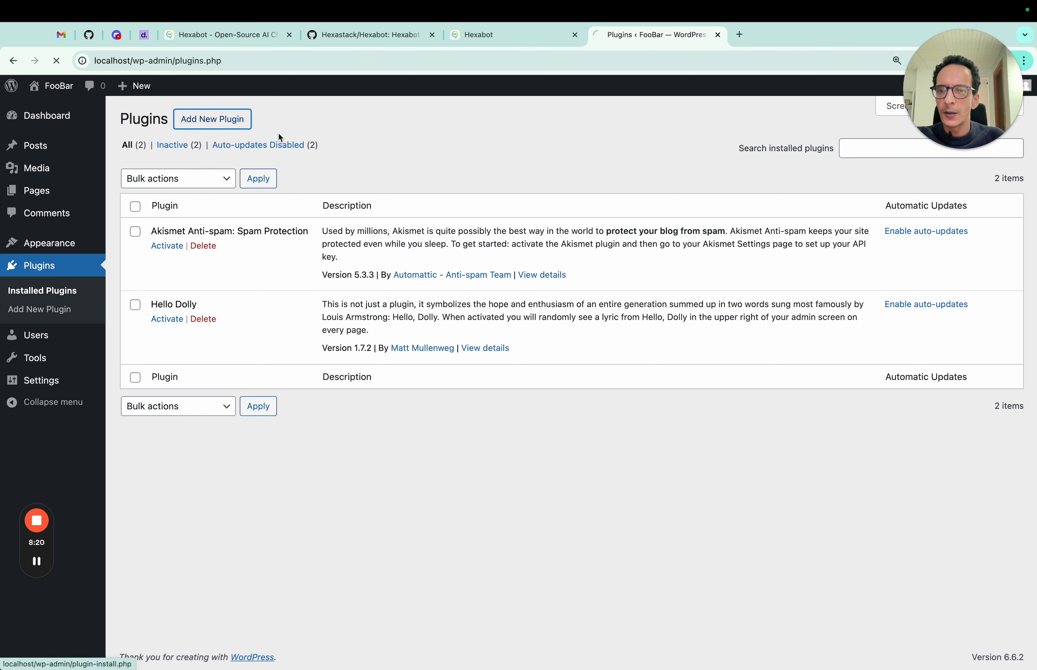
click(272, 145)
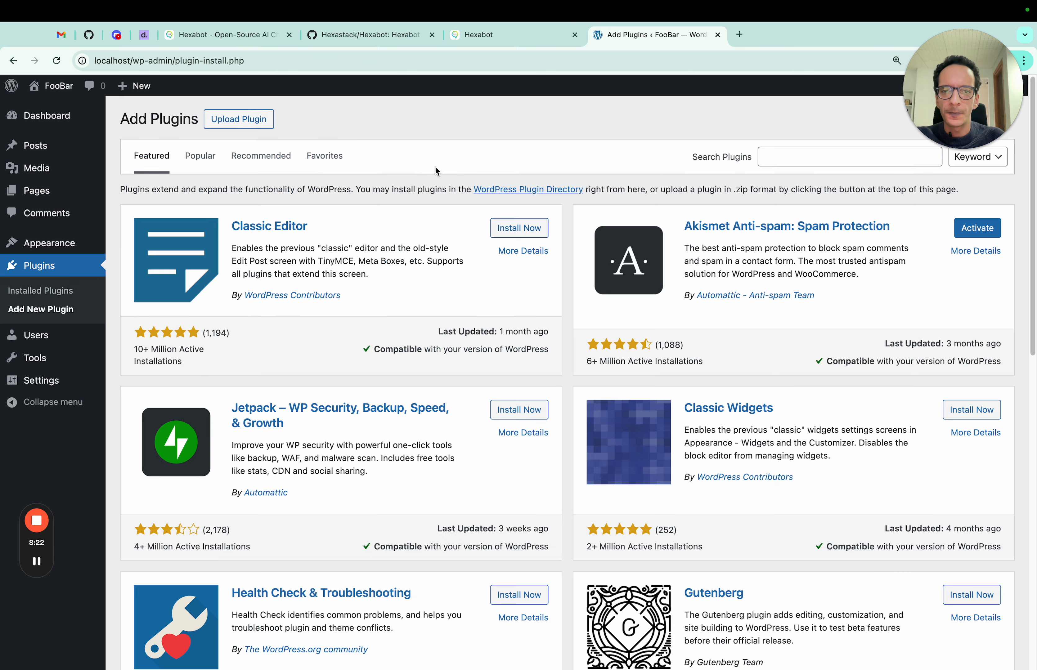
click(786, 160)
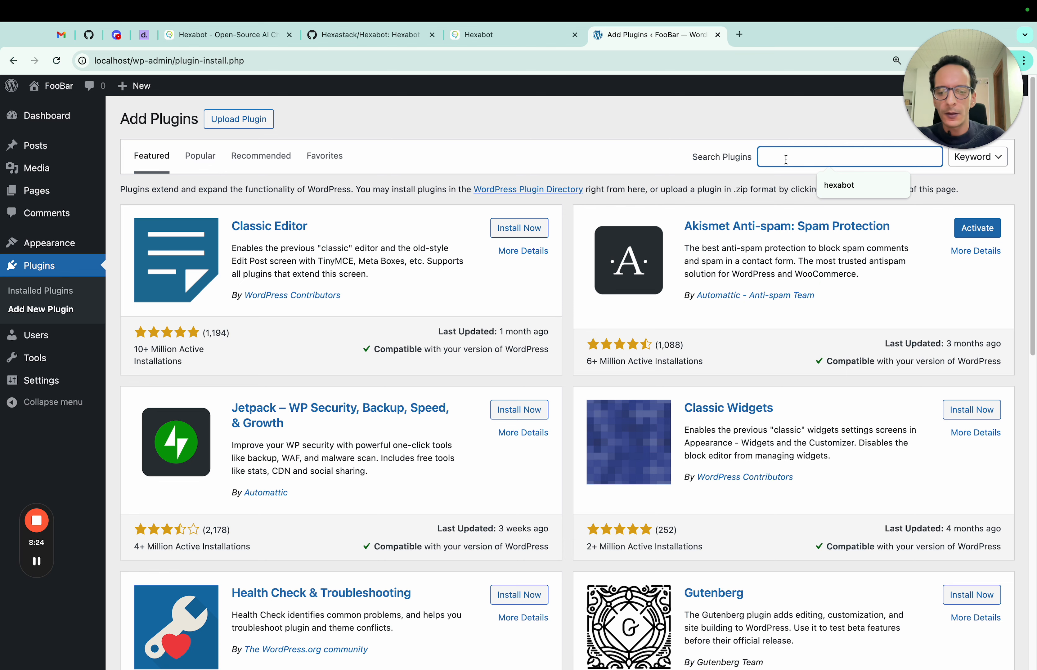
text(Hexabot)
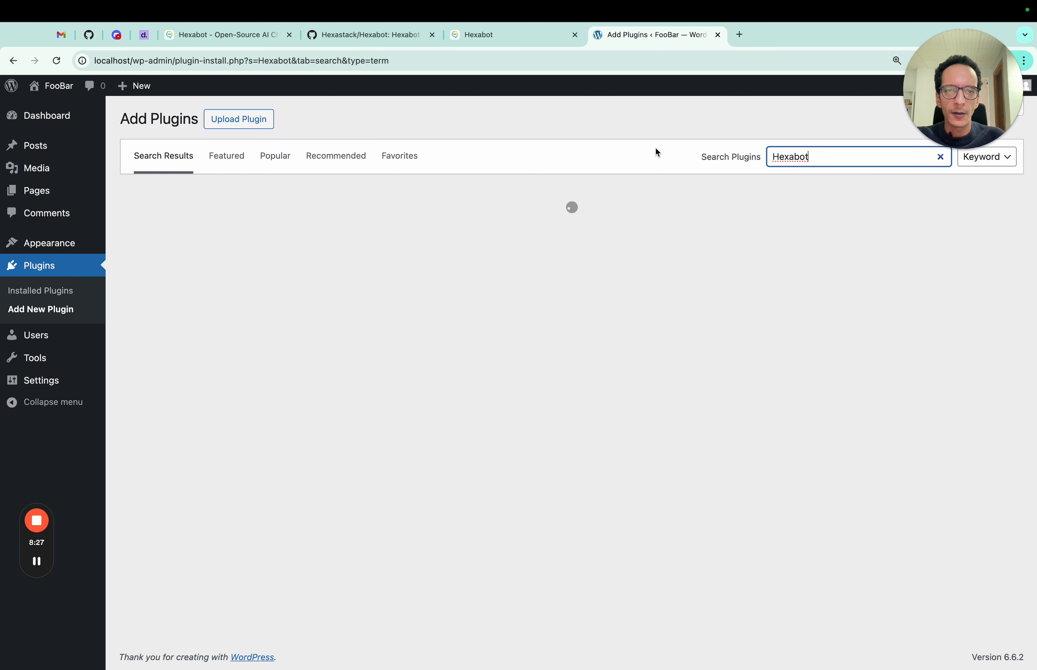
click(655, 146)
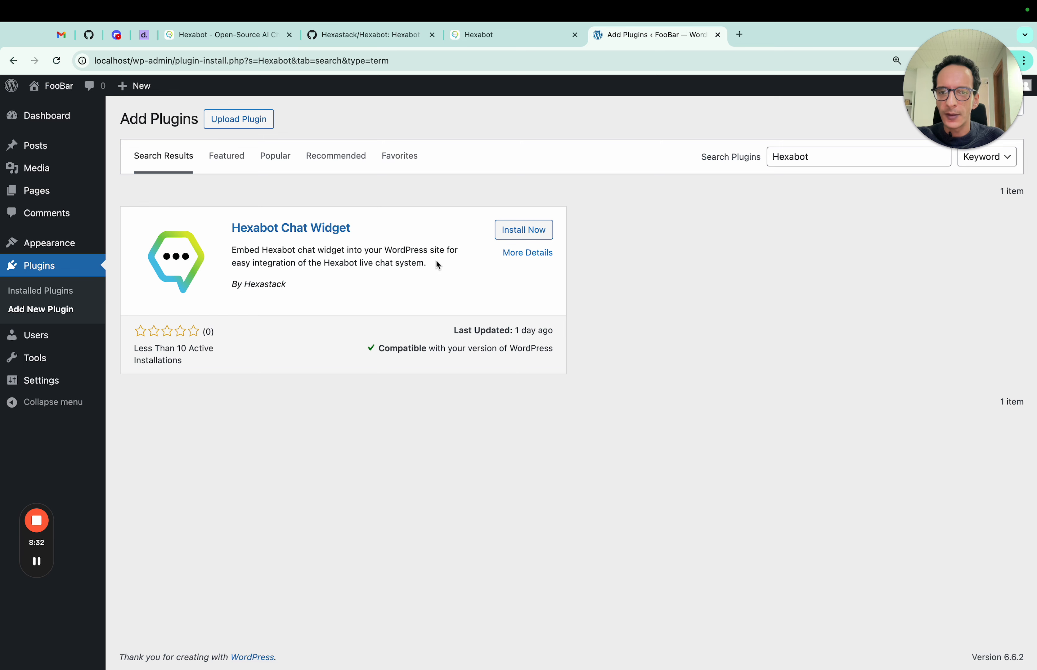
- Install and activate Hexabot Chat Widget, then open its settings page
click(514, 237)
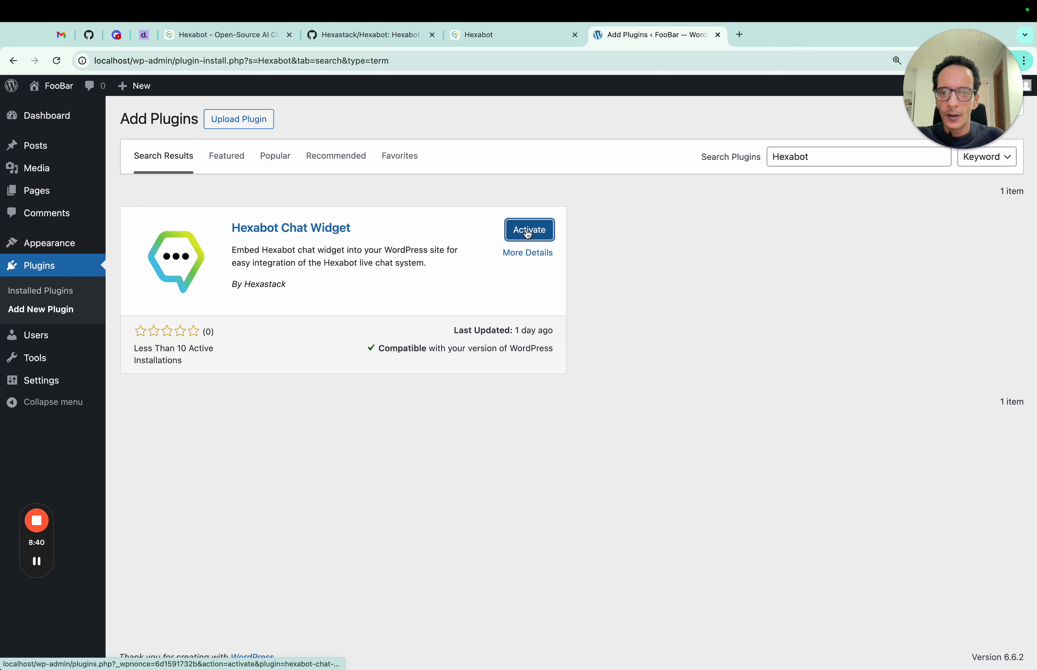
click(530, 230)
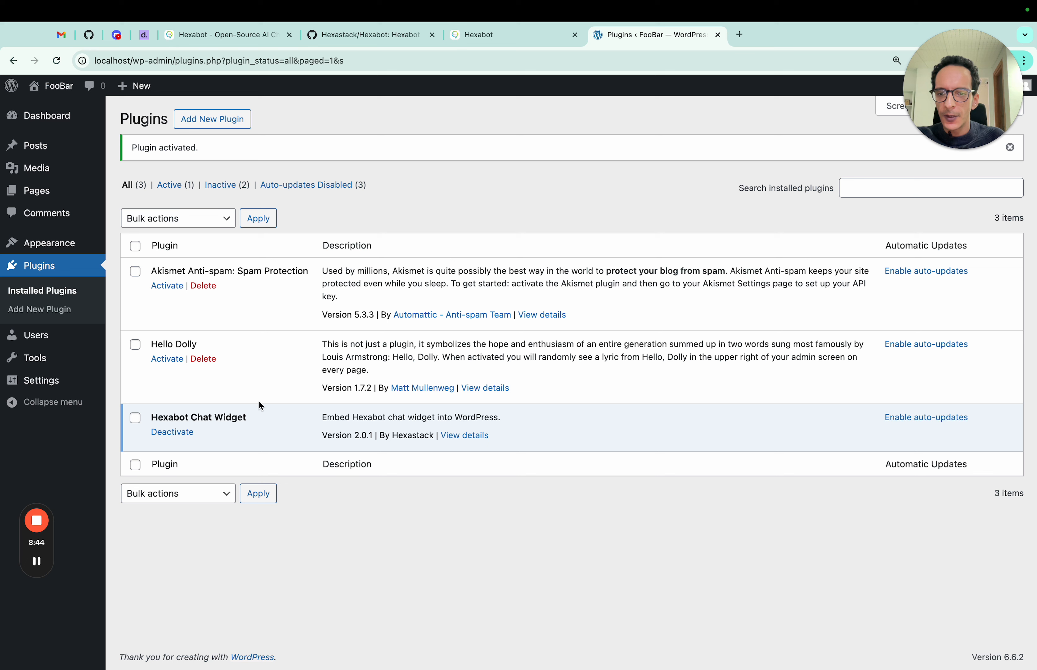
mouse_move(56, 382)
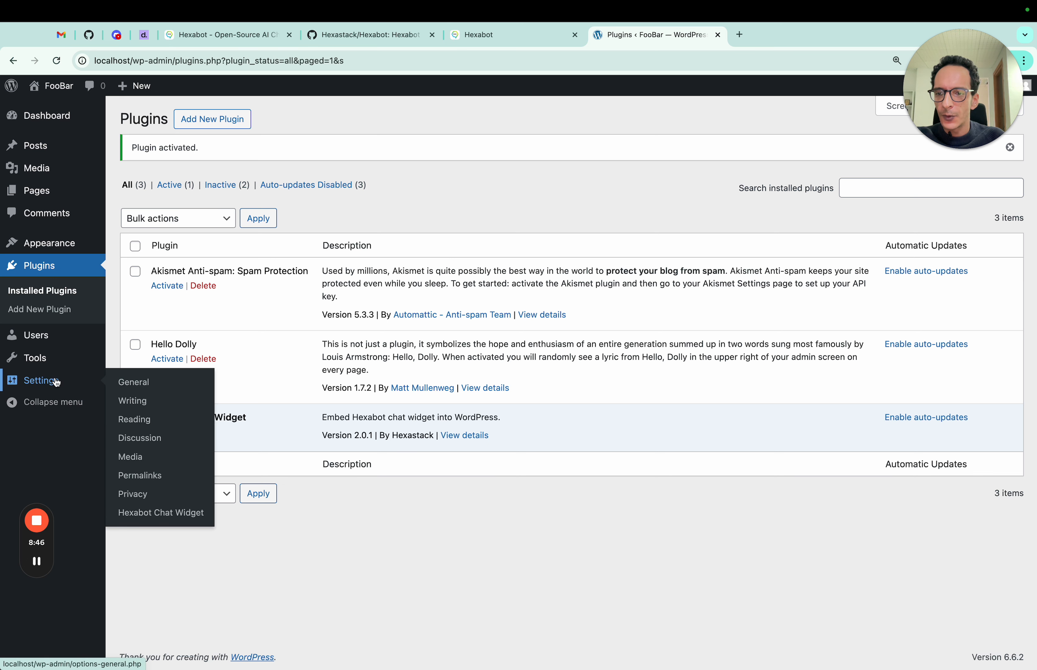
click(148, 514)
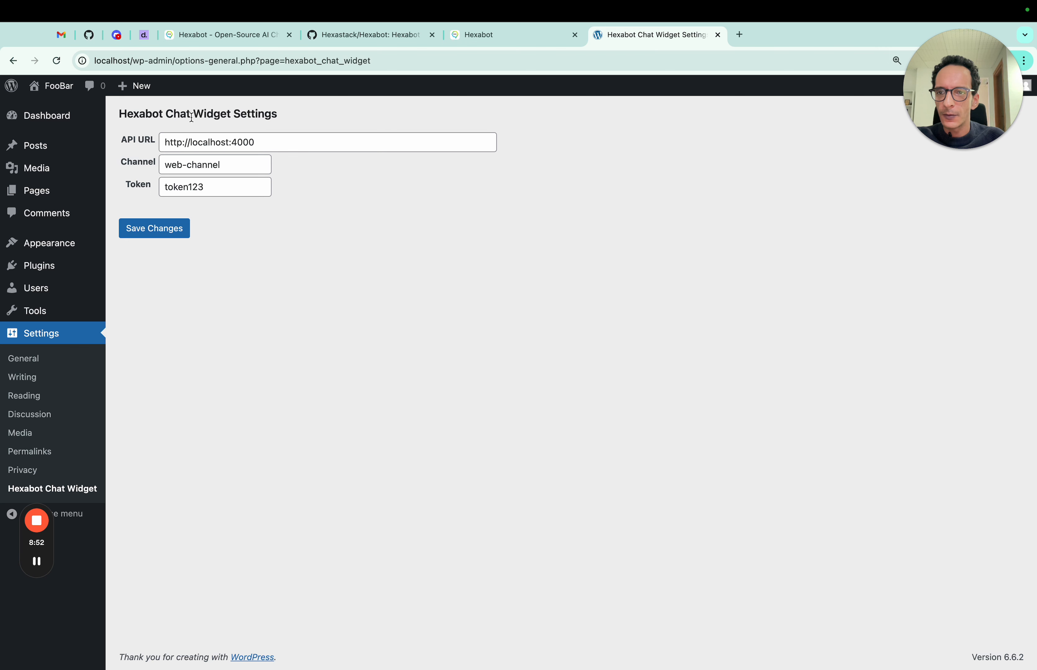
click(281, 147)
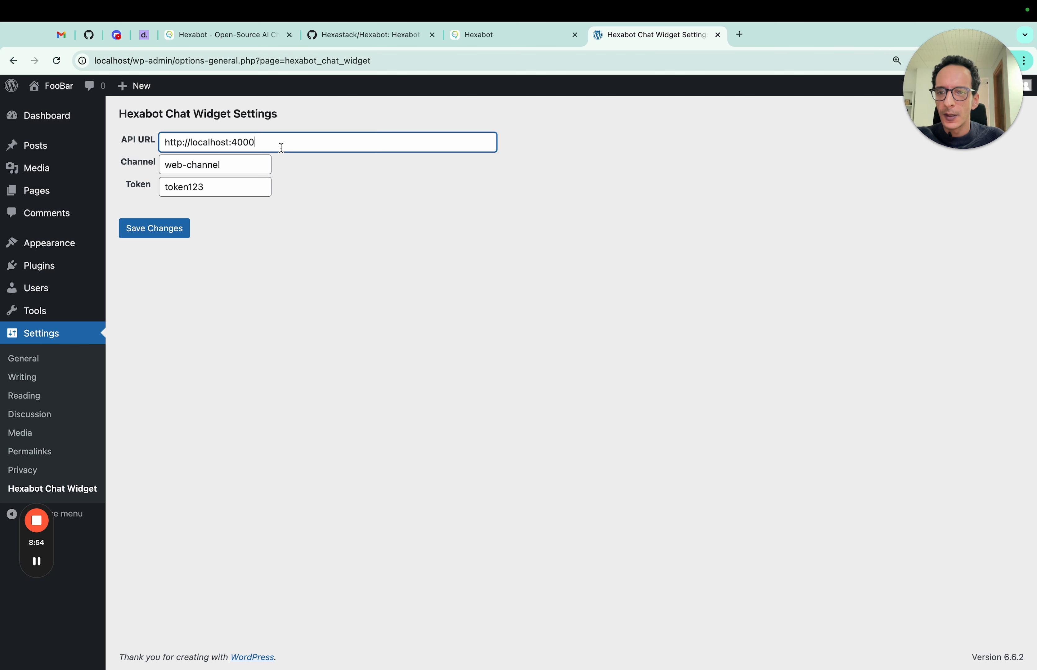
drag(275, 147, 150, 125)
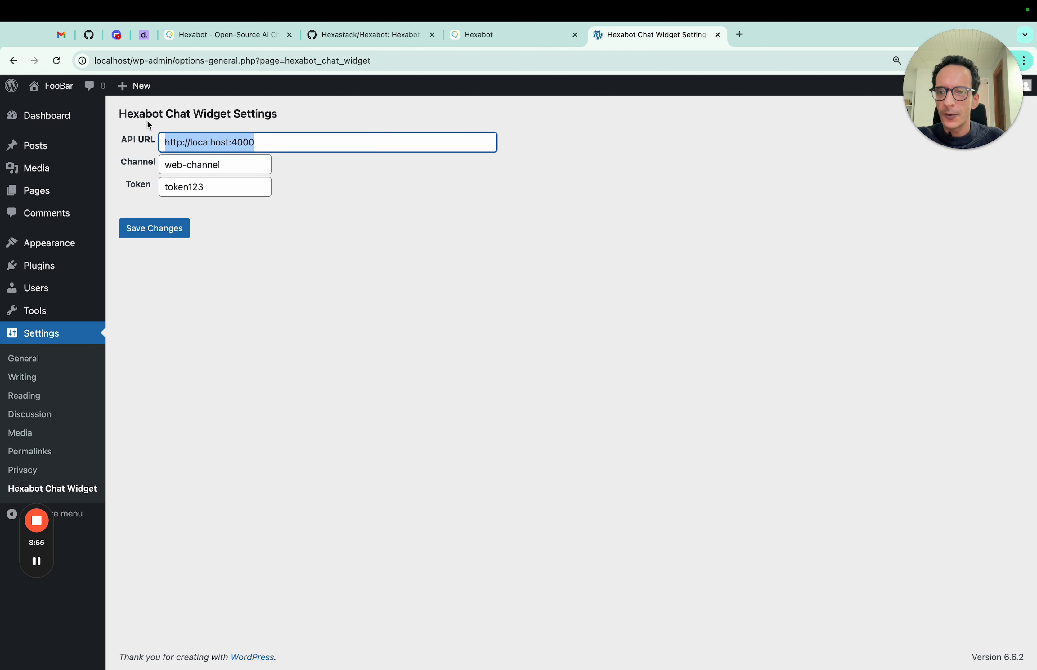
double_click(211, 148)
click(253, 142)
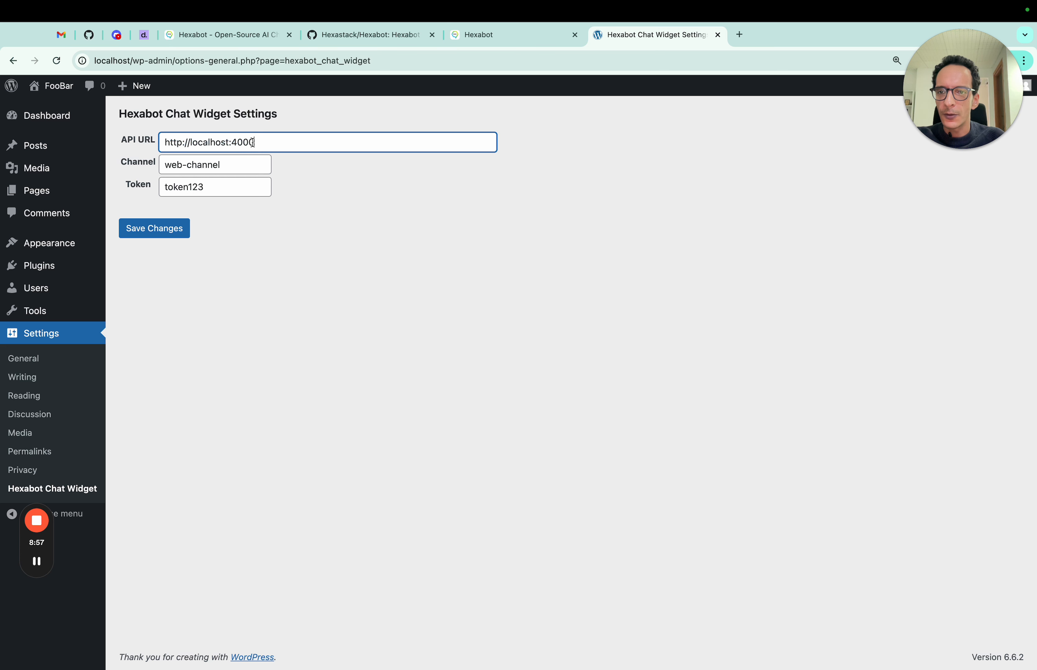
double_click(237, 142)
click(342, 182)
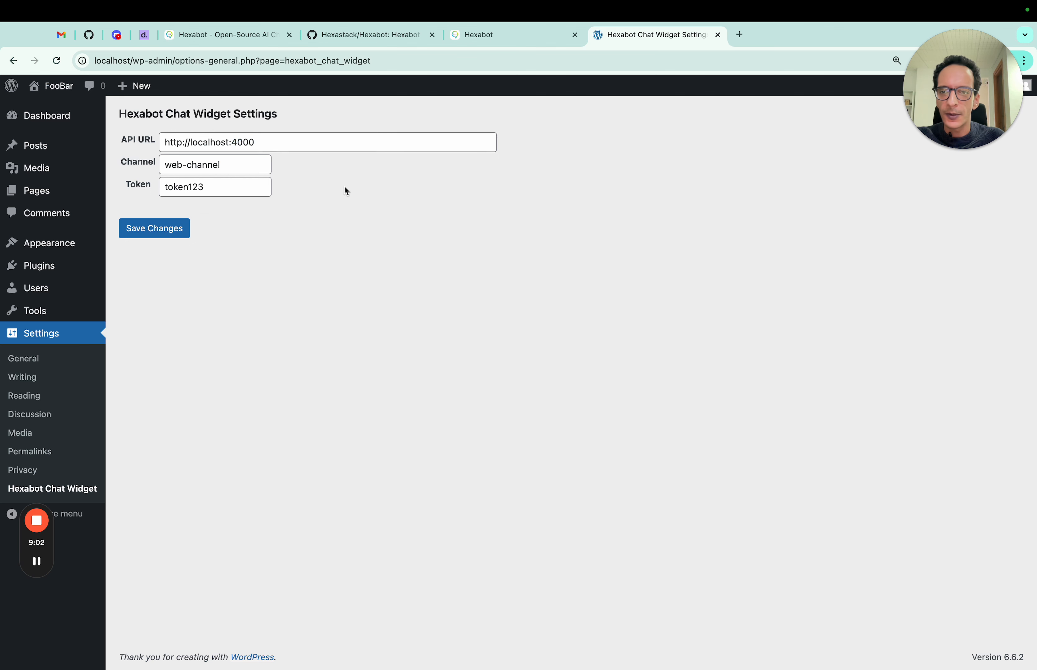
click(372, 139)
click(362, 195)
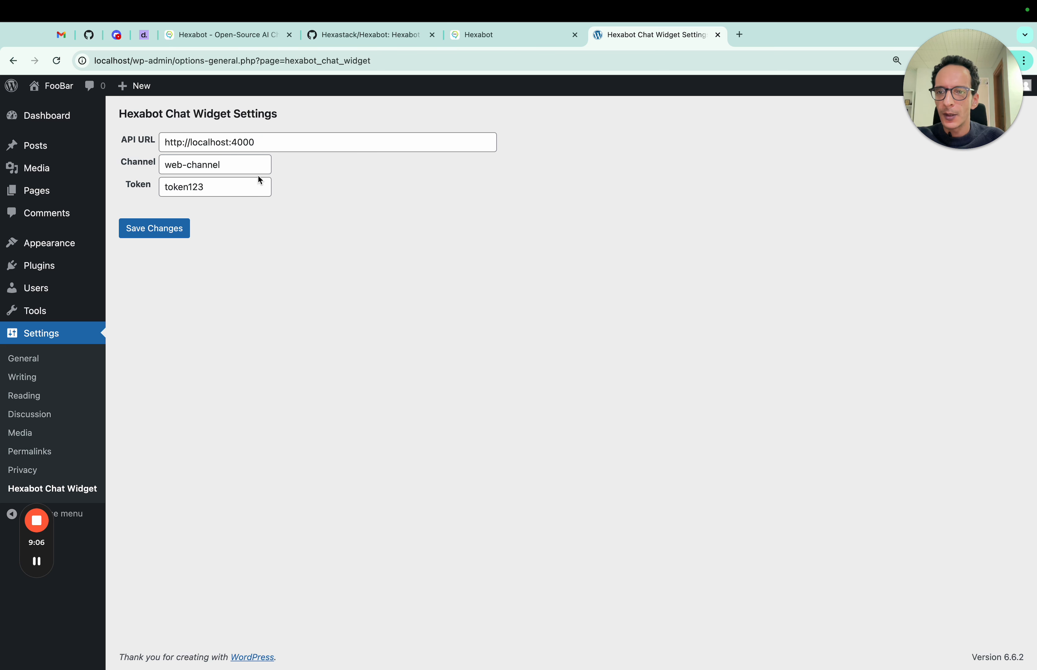
- Confirm channel web-channel and the existing token, then save the widget settings
triple_click(257, 165)
mouse_move(69, 157)
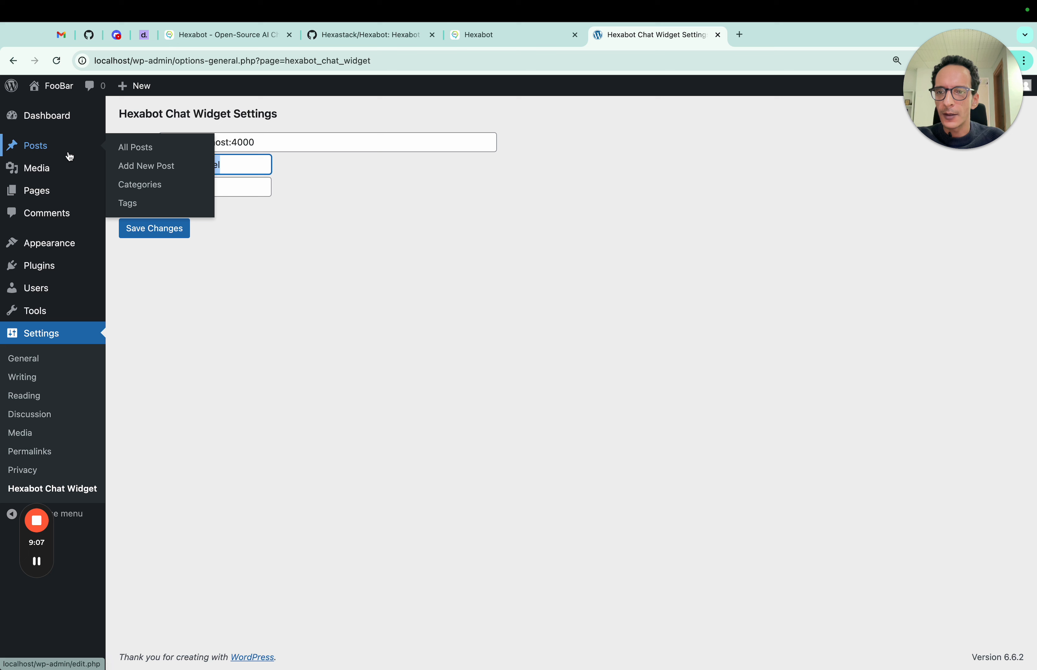
click(244, 226)
click(191, 185)
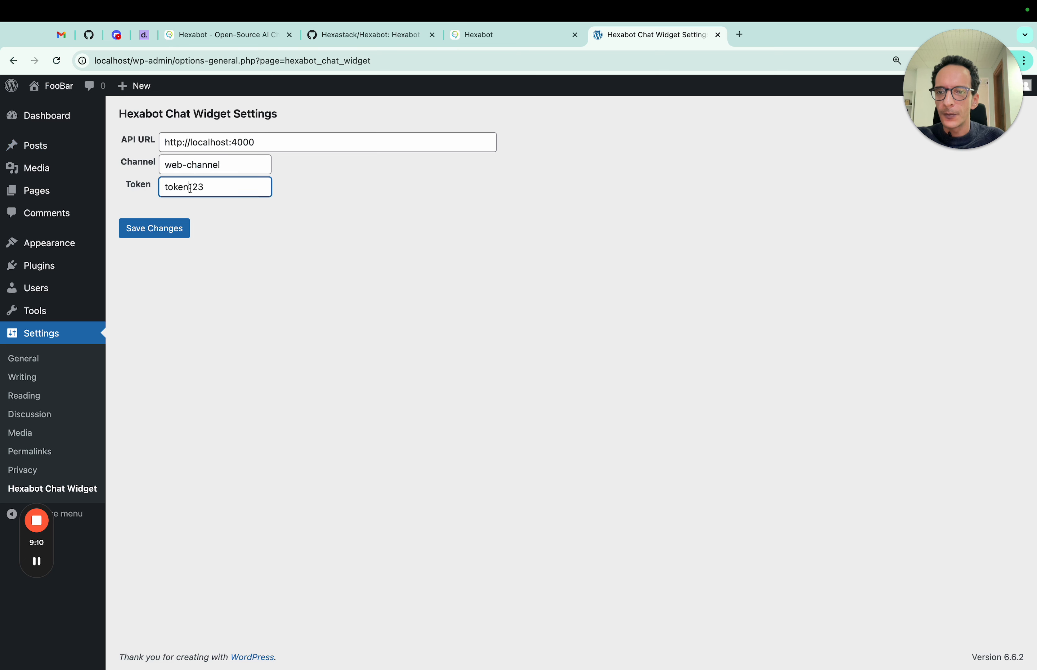
double_click(191, 186)
click(305, 246)
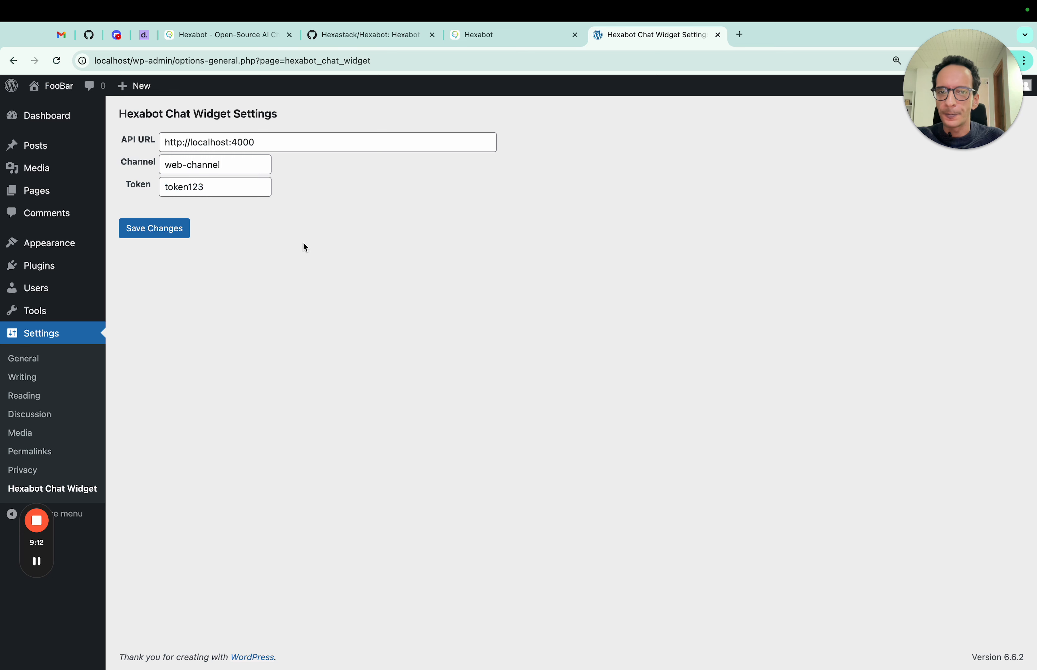
click(178, 231)
- Open localhost in an incognito window, open the chat widget, then return to settings
key(super+shift+n)
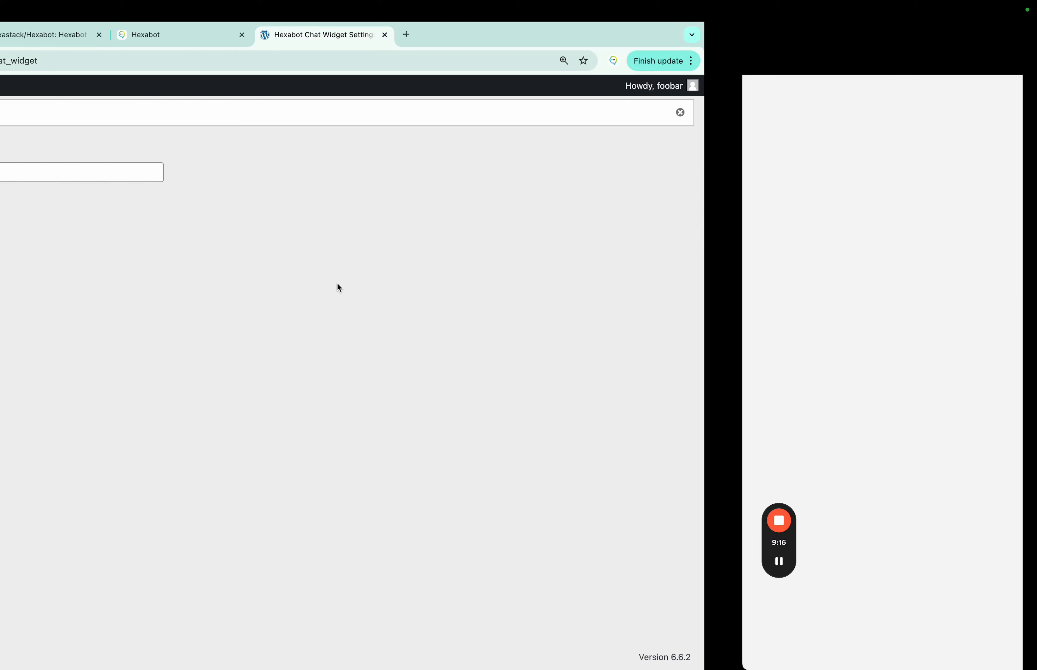
text(local)
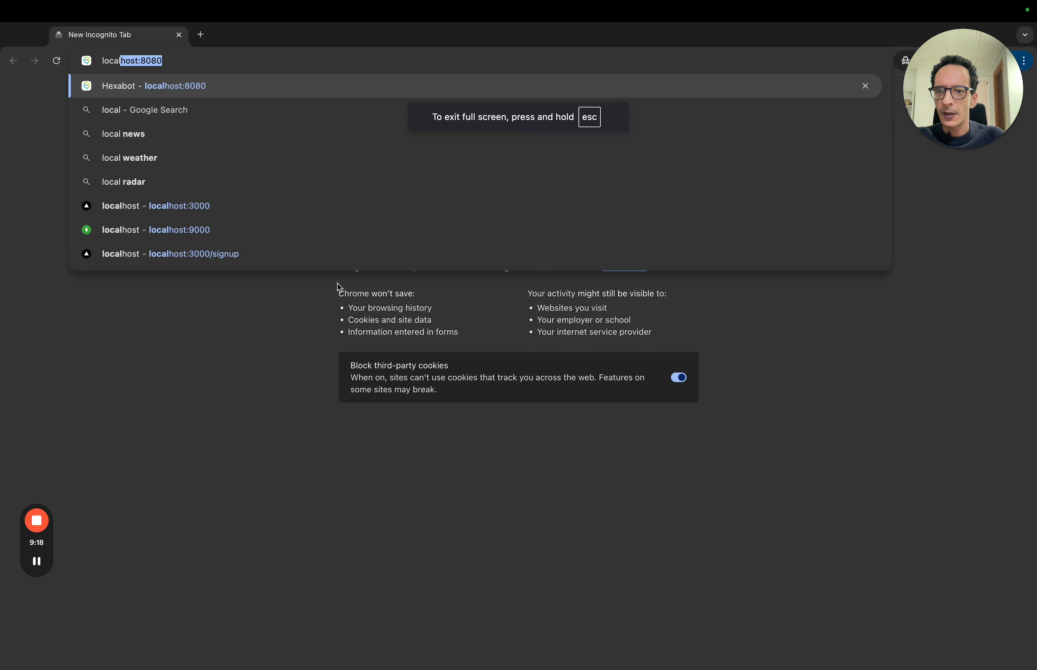
text(host)
key(Delete)
key(Return)
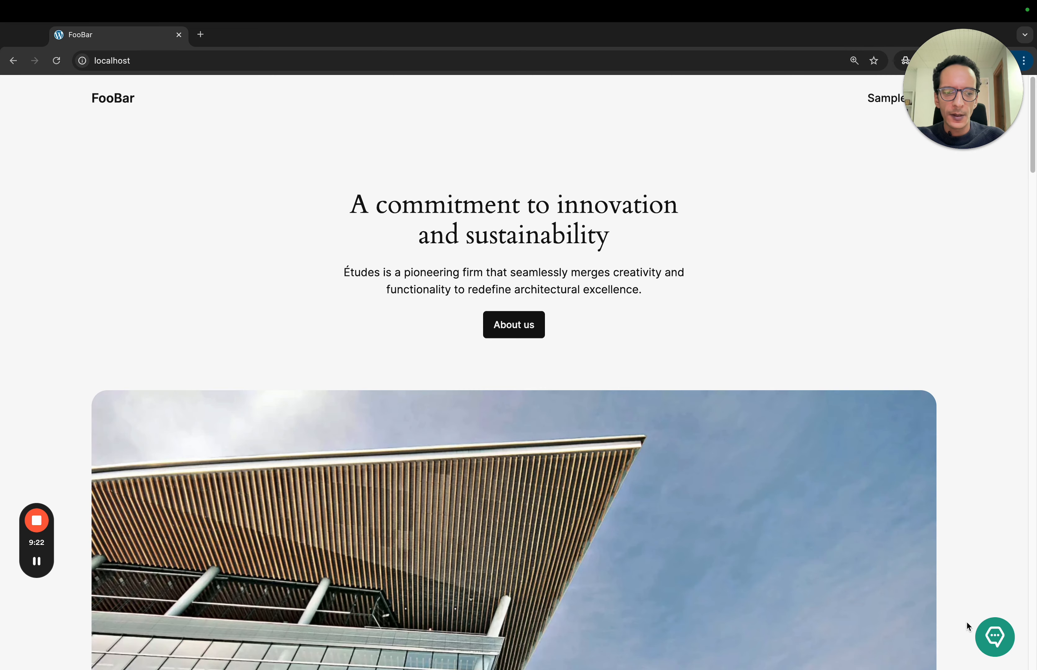
click(995, 637)
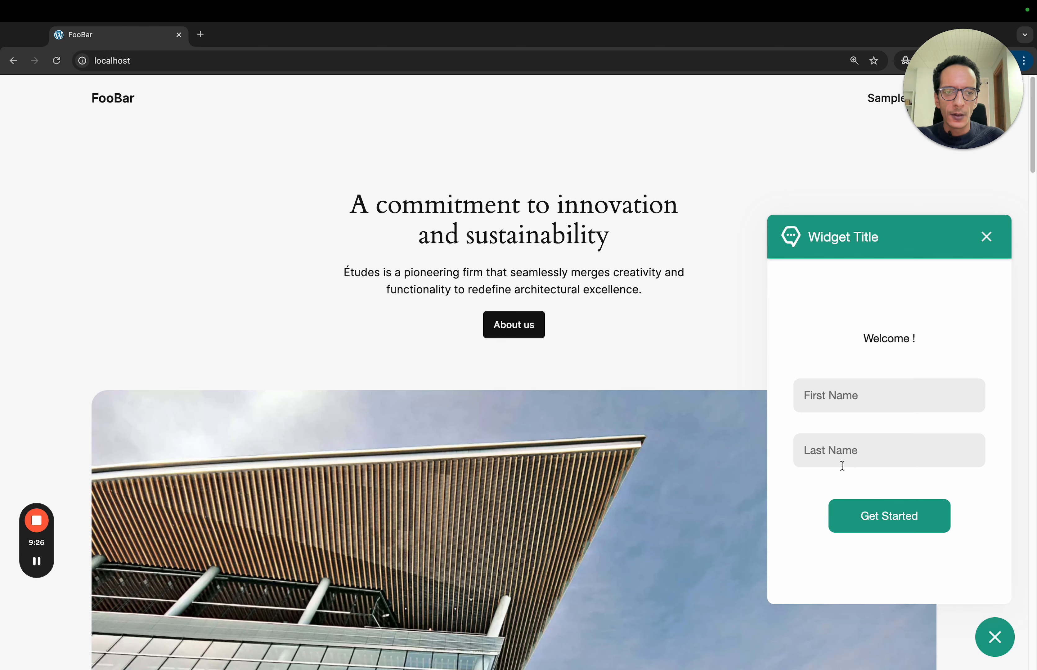
key(ctrl+Left)
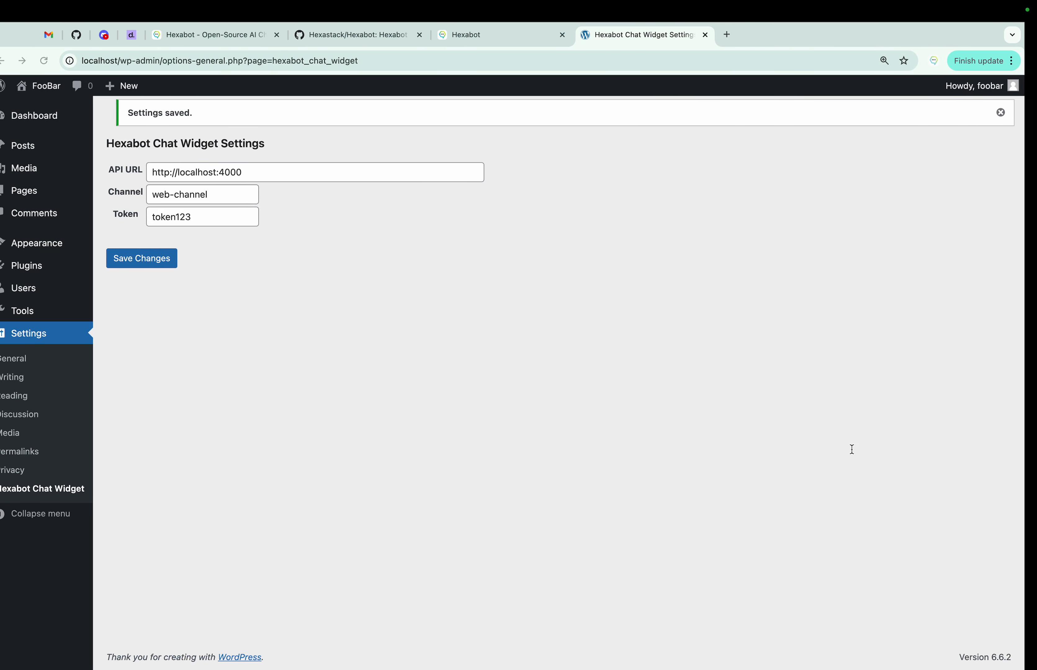
click(505, 37)
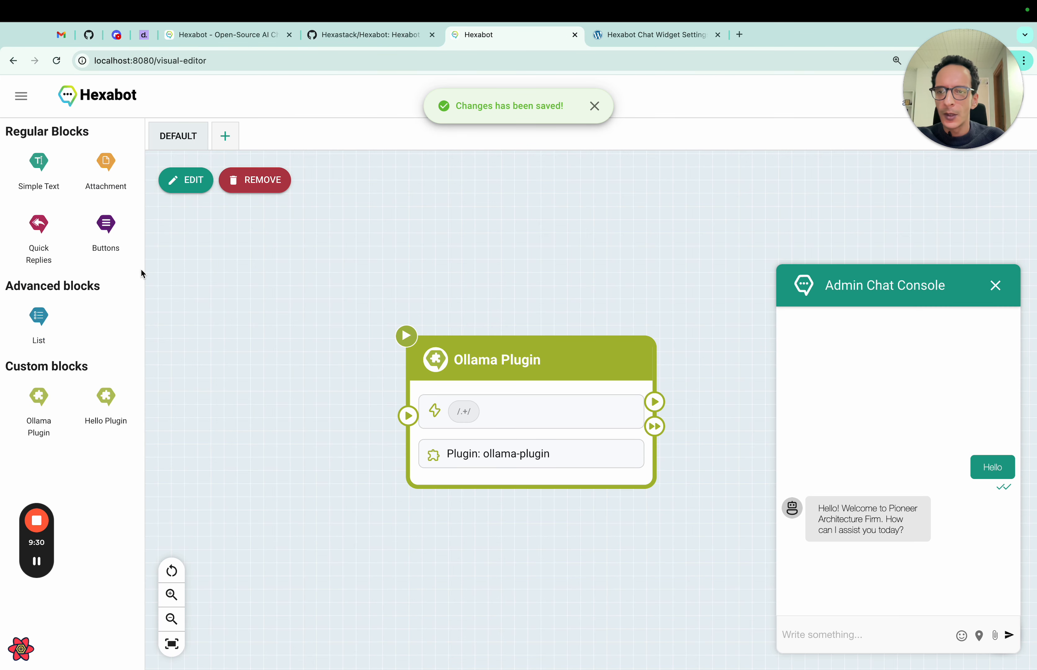
click(27, 103)
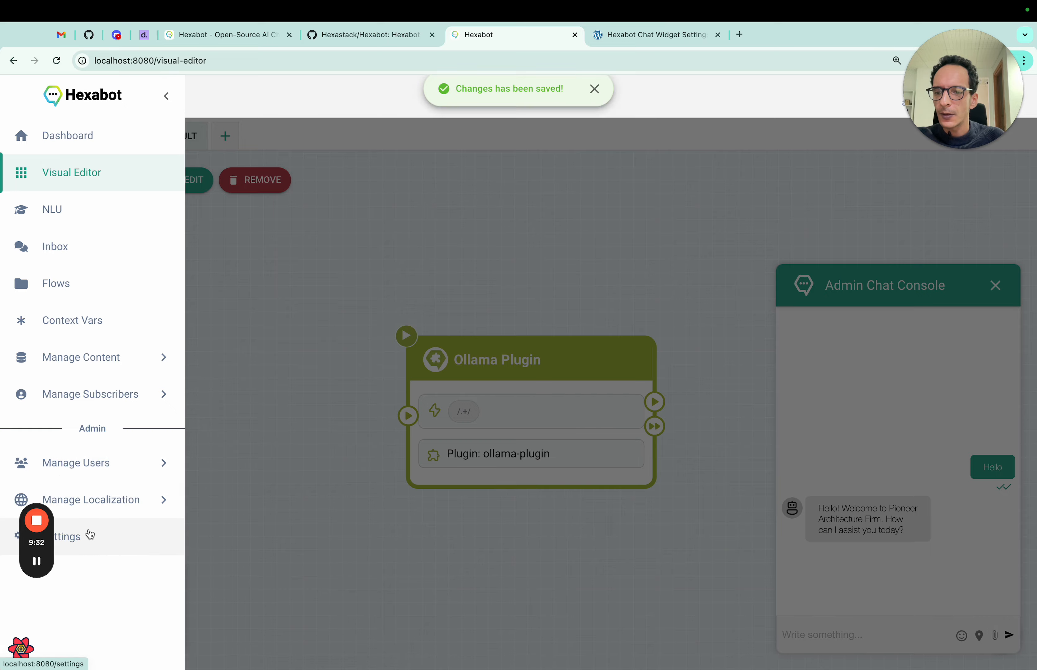
click(89, 535)
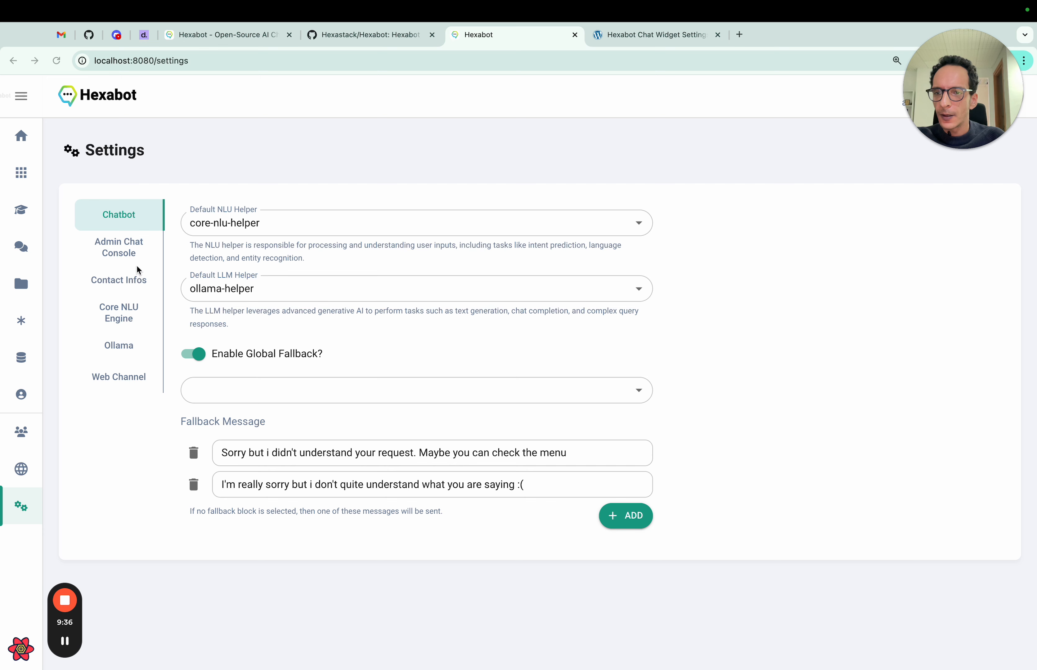
click(127, 383)
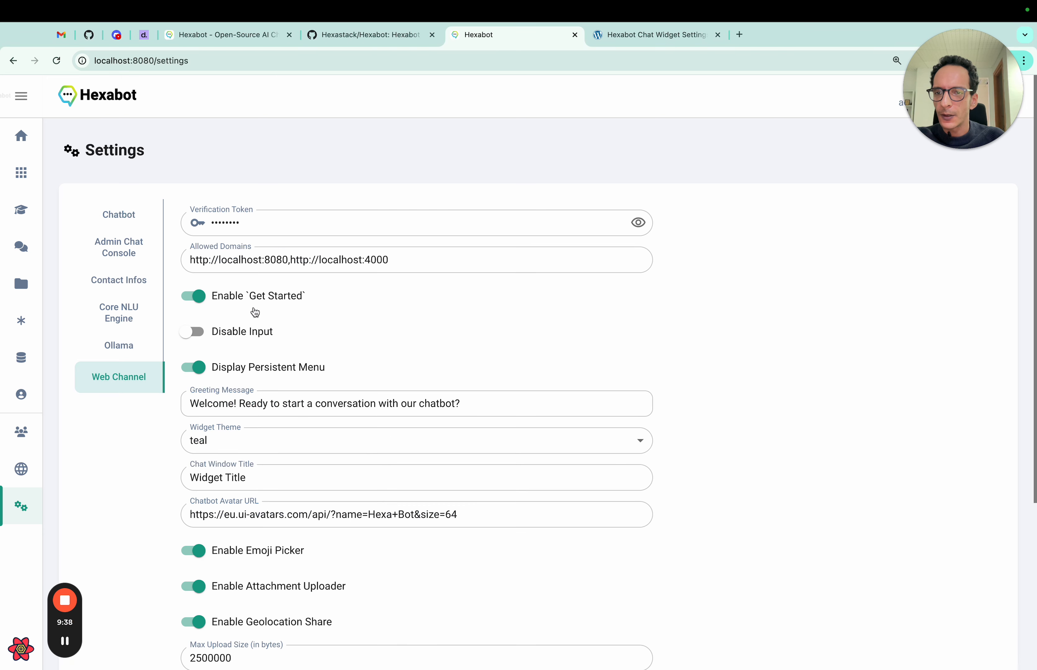
scroll(394, 310, down, 1)
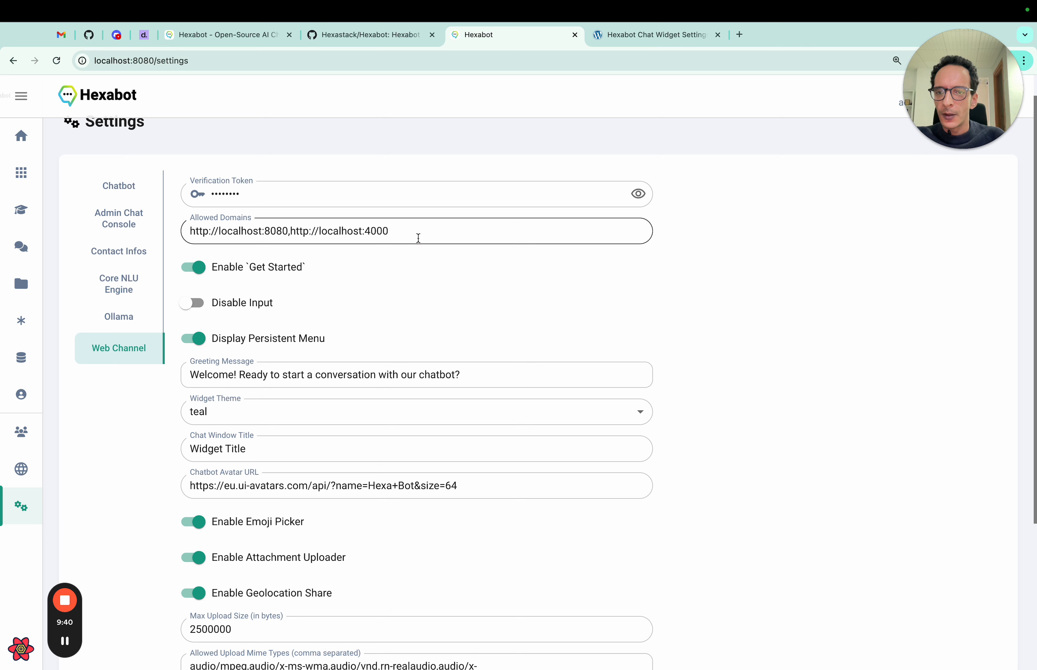
click(418, 237)
text(,http://)
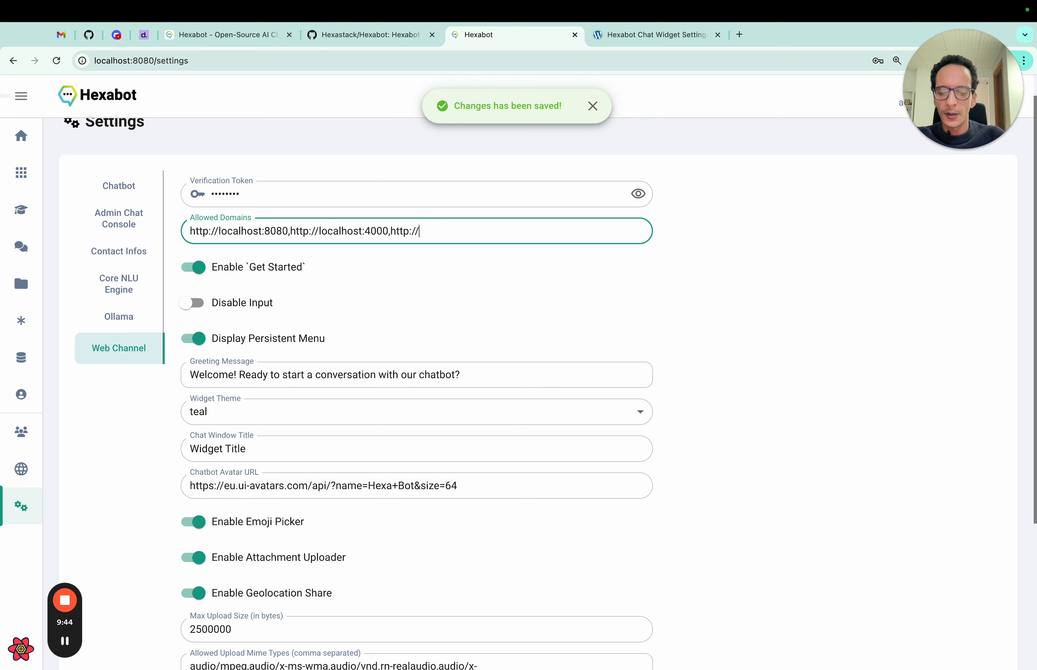
text(lo)
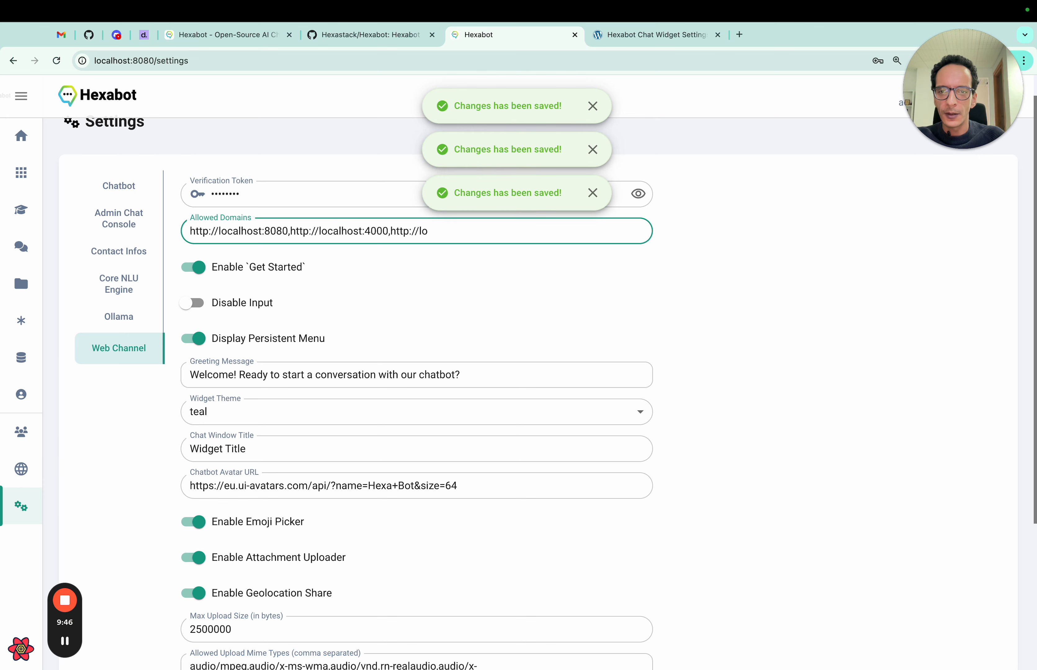
text(calhost)
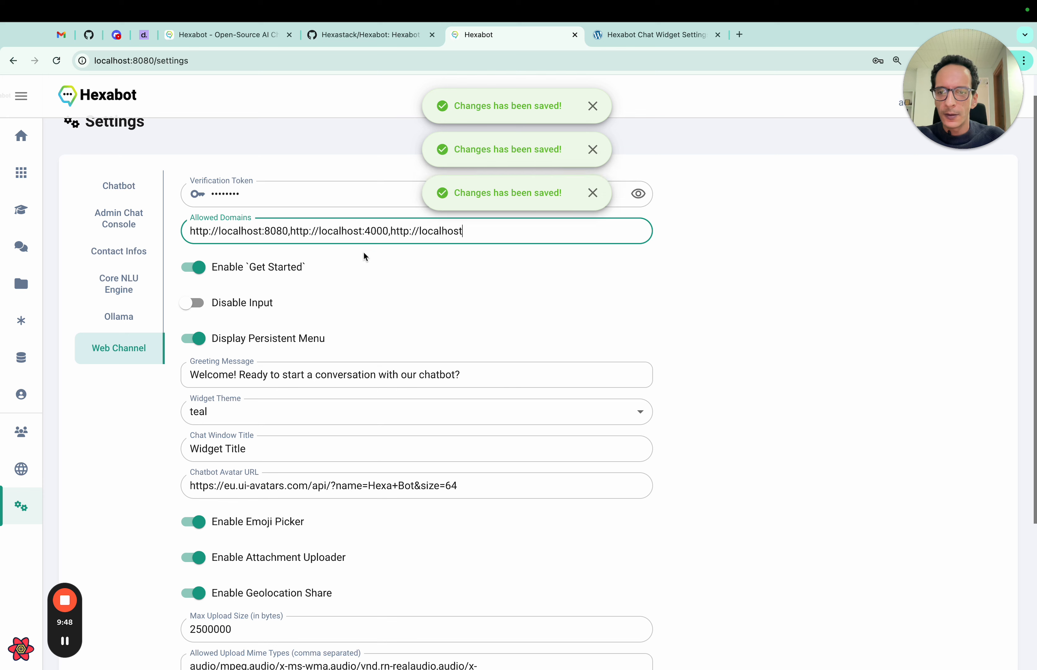
click(365, 259)
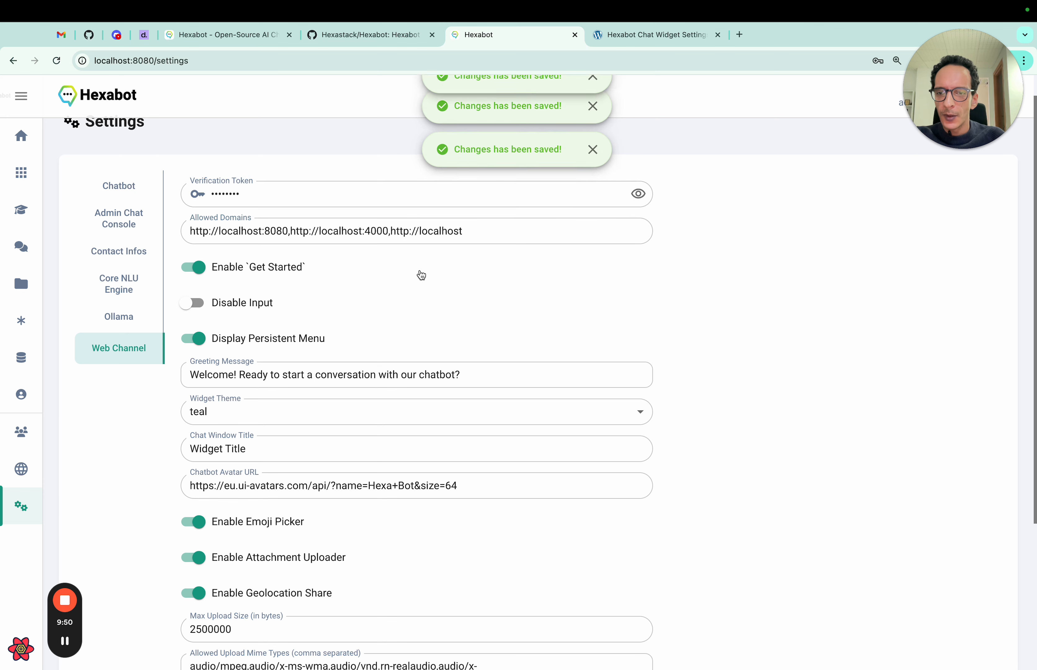
- Set the Chat Window Title to 'Support'
click(390, 383)
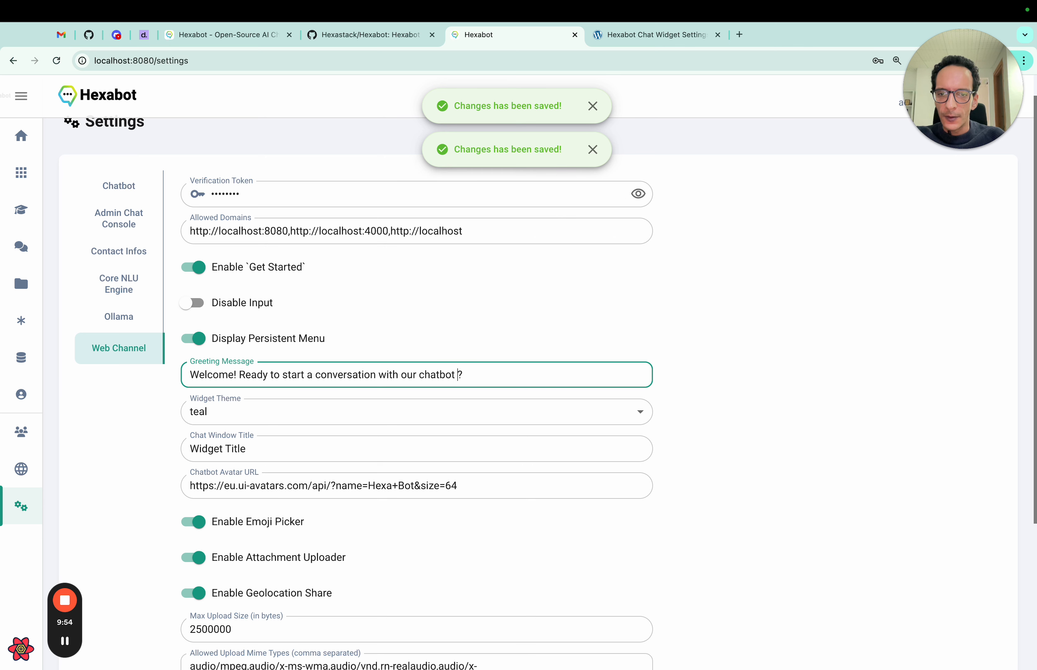
click(377, 443)
key(alt+shift+Left)
key(alt+shift+Left)
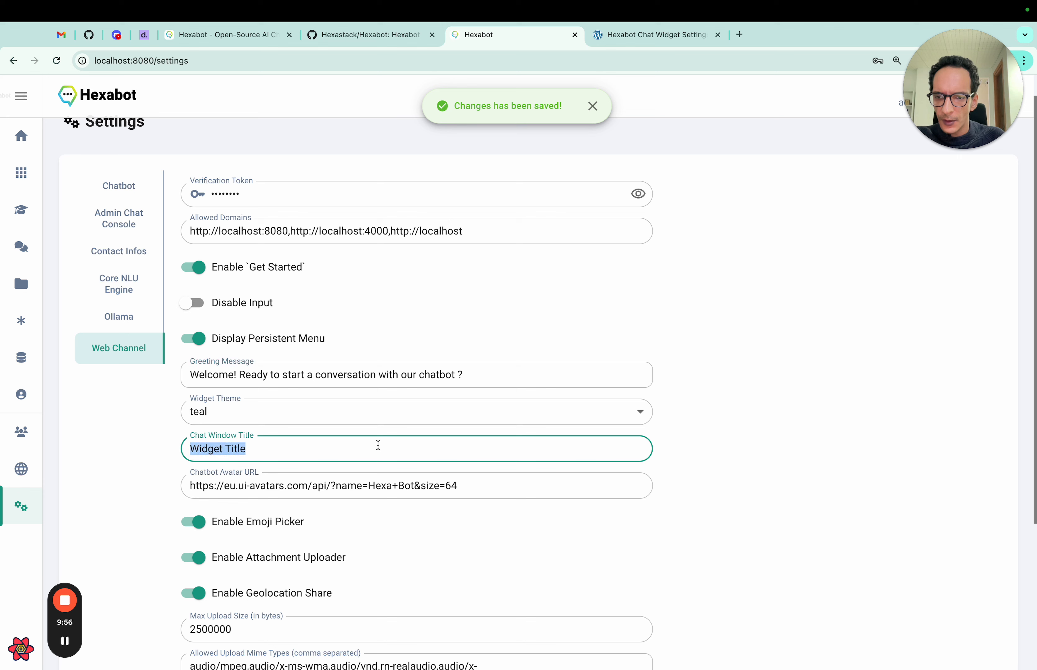
text(Support)
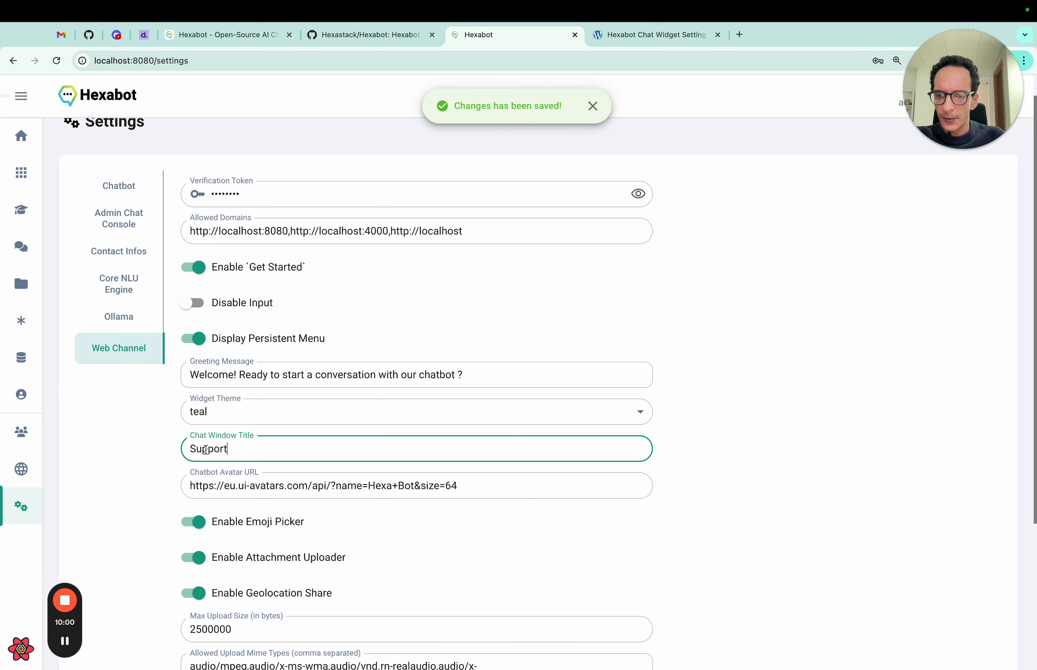
click(140, 449)
- Choose the dark Widget Theme and reload the FooBar site
scroll(141, 450, down, 3)
scroll(140, 449, down, 3)
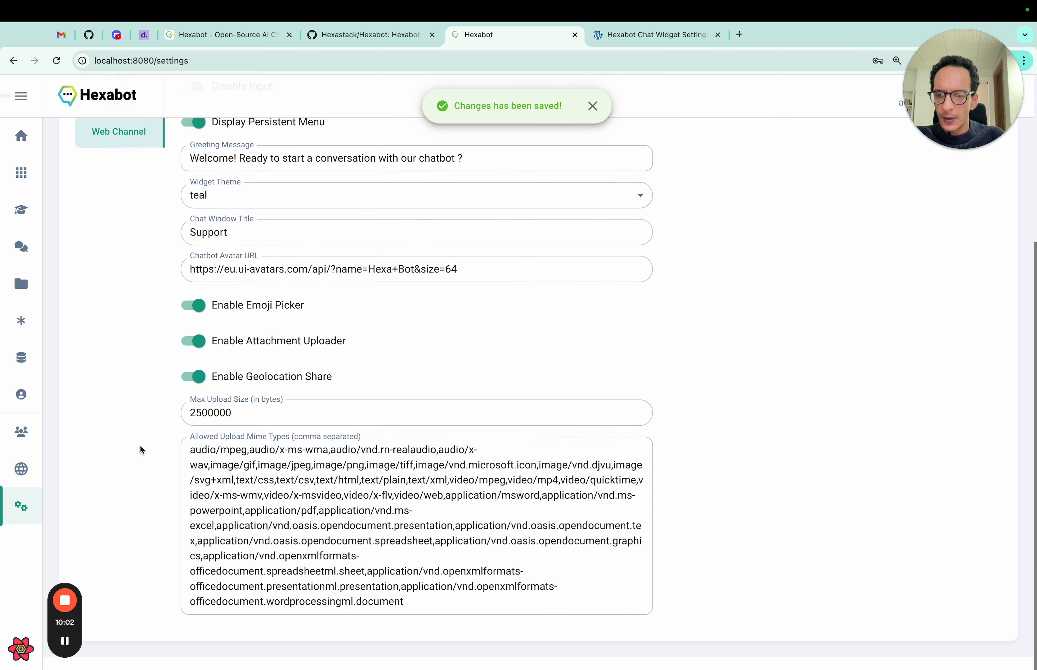
scroll(140, 449, up, 6)
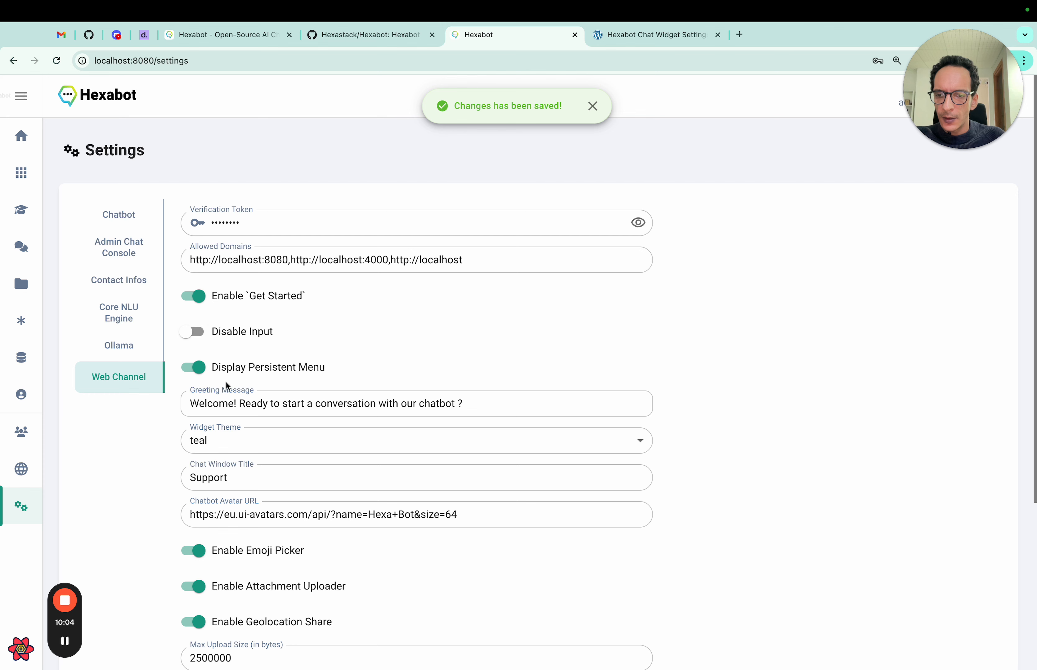
click(249, 451)
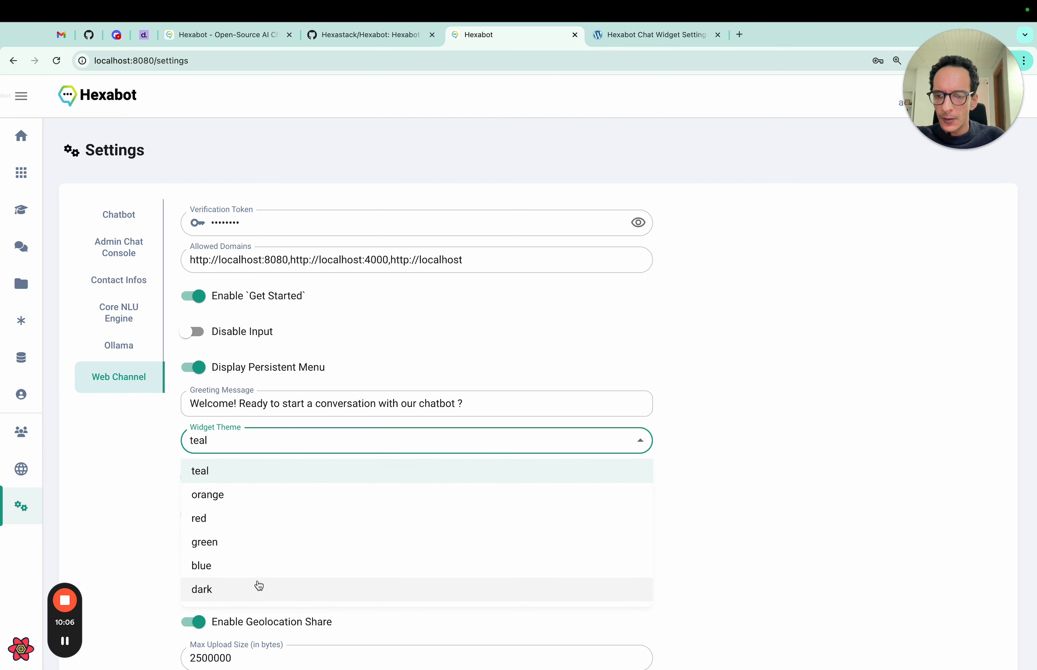
click(260, 588)
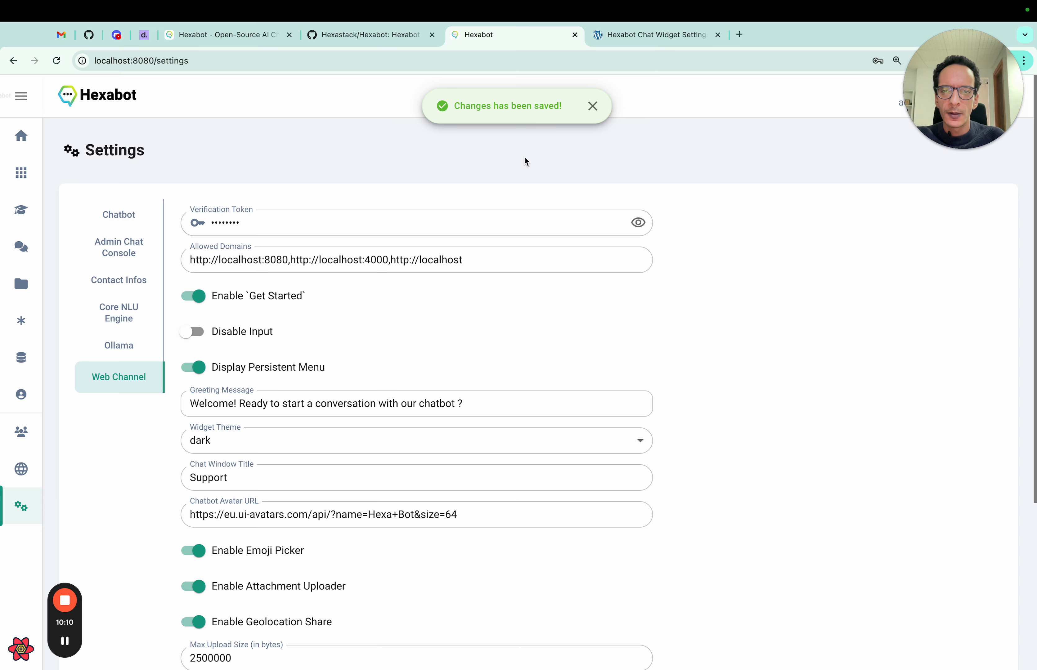
key(ctrl+Right)
key(super+r)
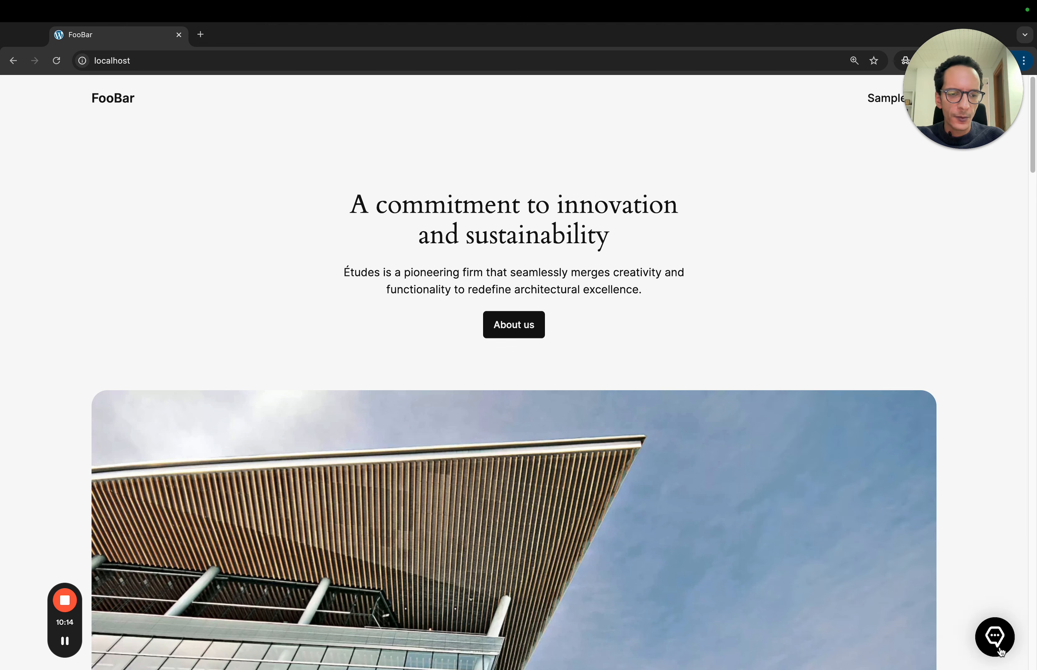
- Open the FooBar Support chat and start a session with the visitor's first and last name
click(997, 640)
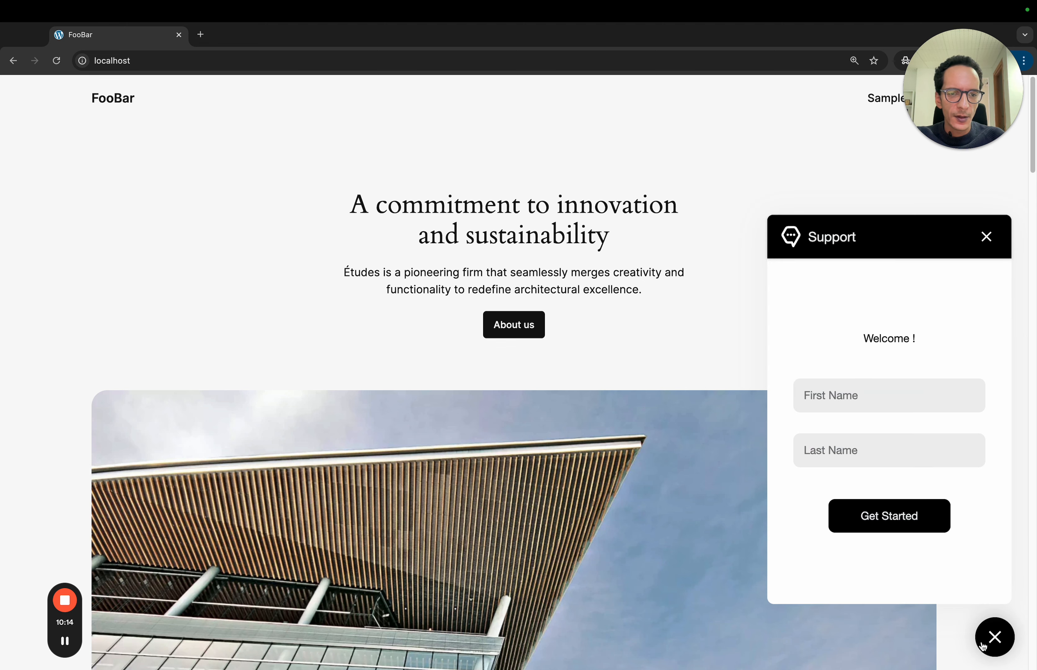
click(870, 387)
text(Jhon)
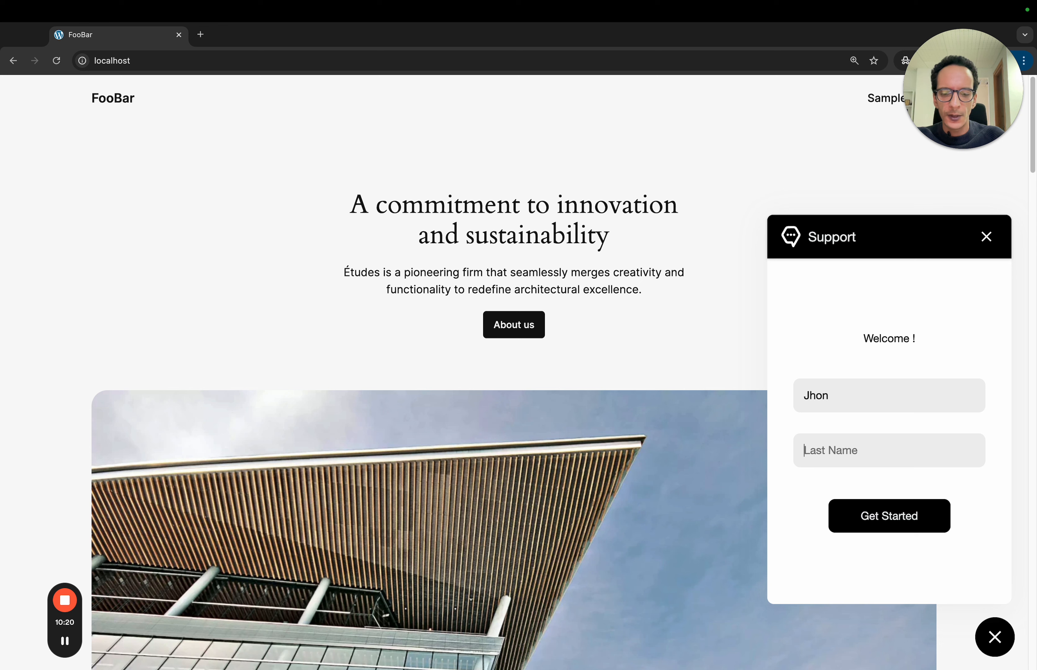
text(Doe)
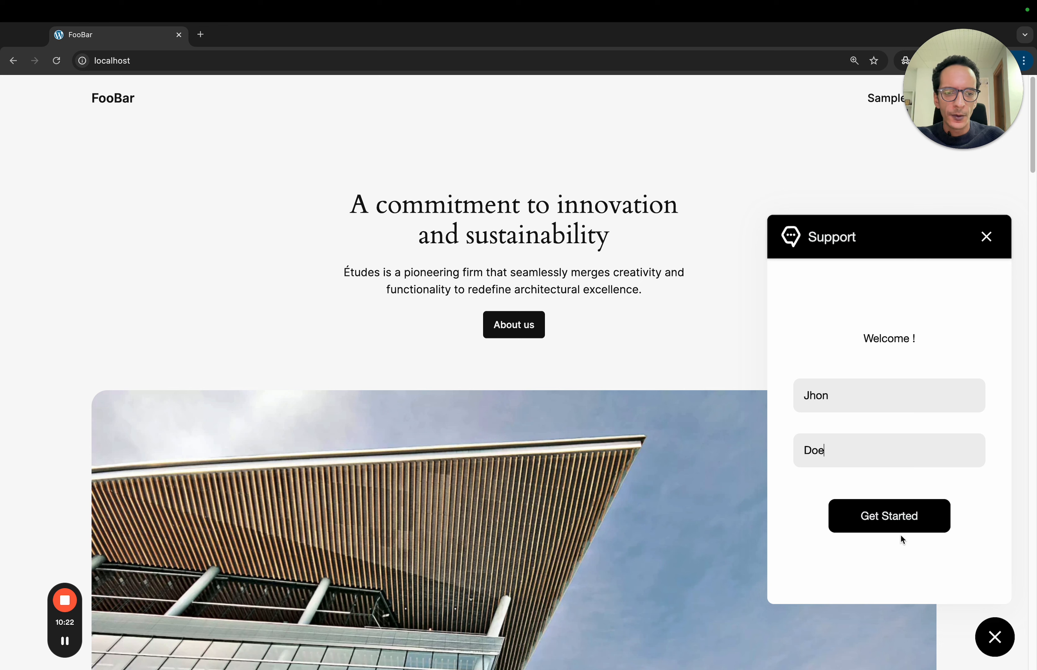
click(900, 525)
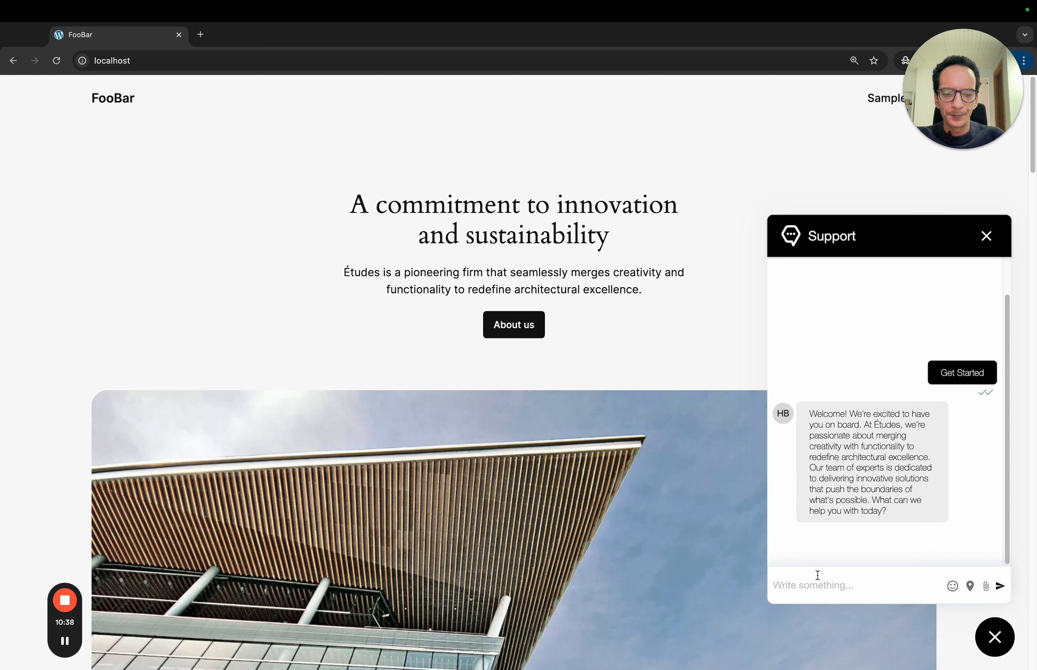
- Ask the bot 'What is Etudes exactly' and return to the Hexabot Web Channel settings
text(W)
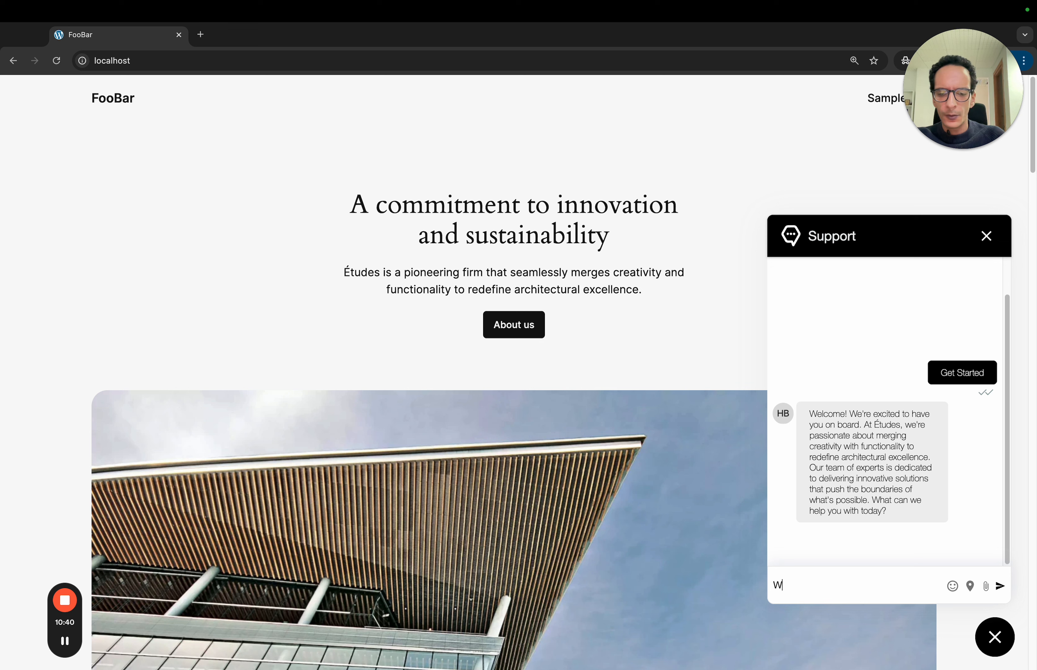
text(hat is E)
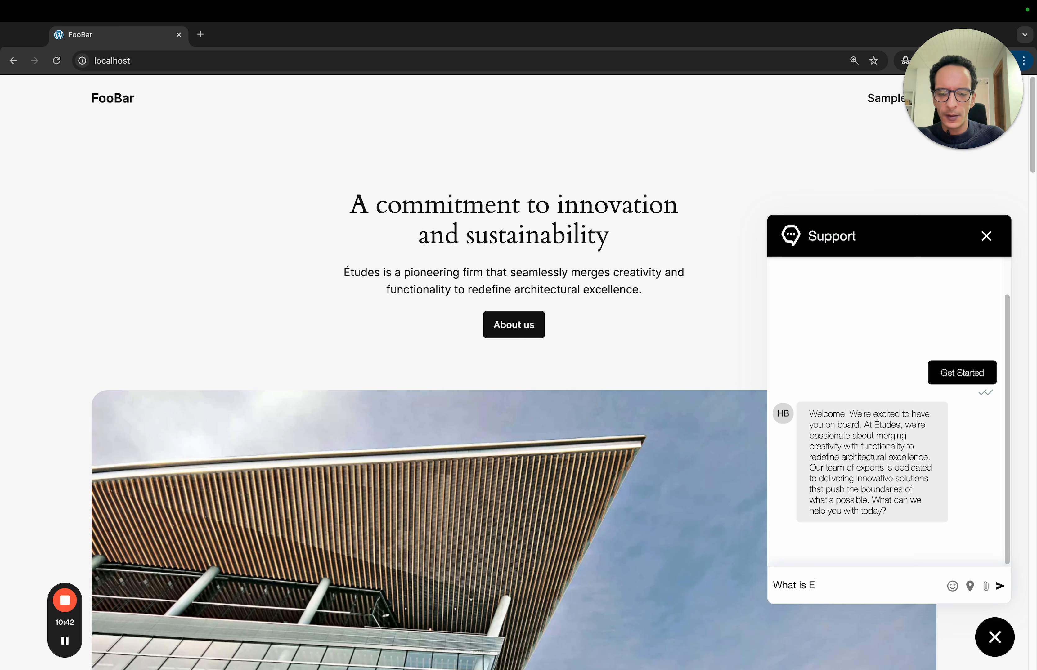
text(tudes )
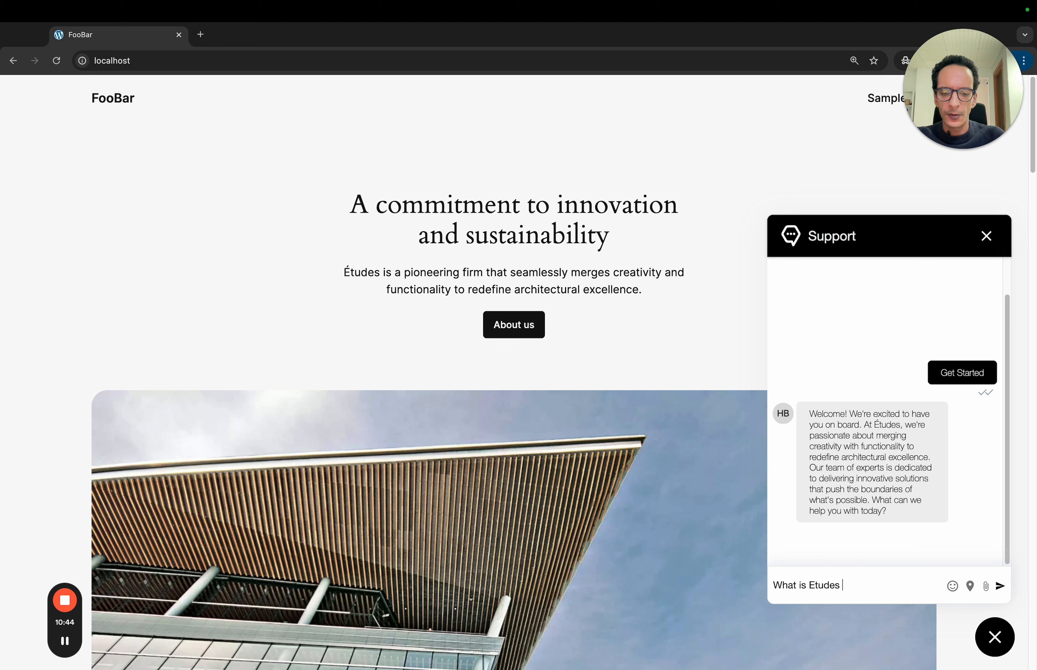
text(exactly ?)
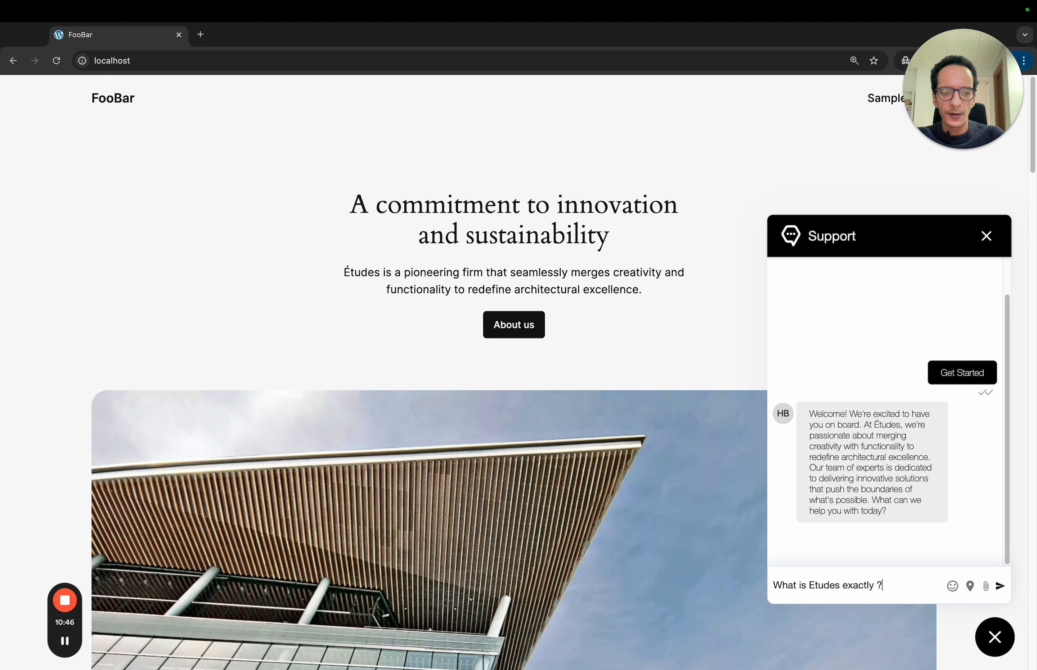
key(Return)
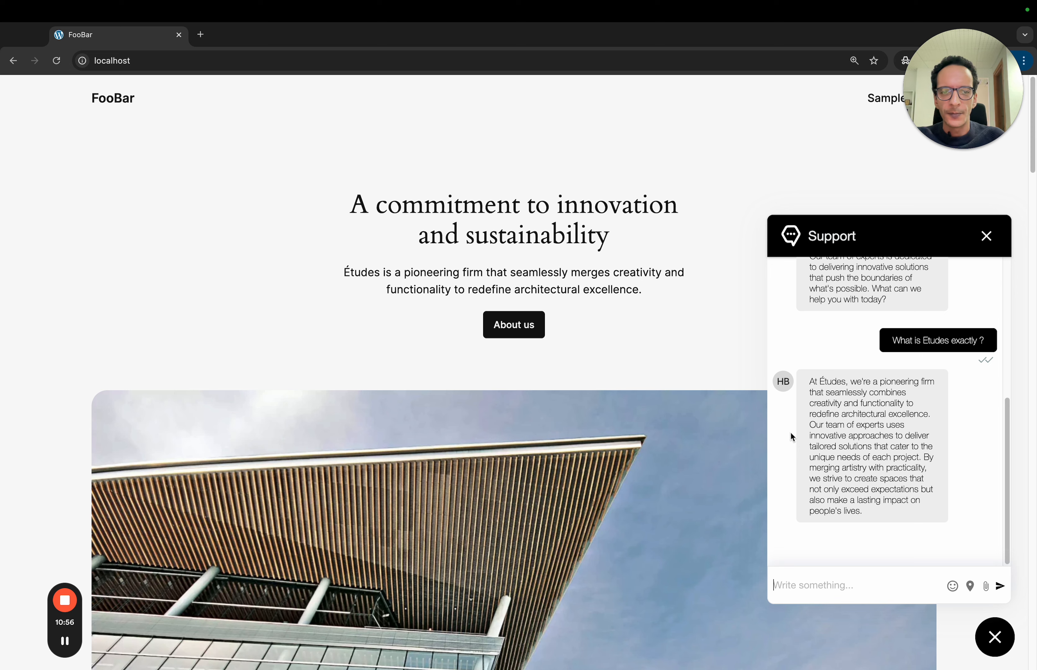
key(ctrl+Left)
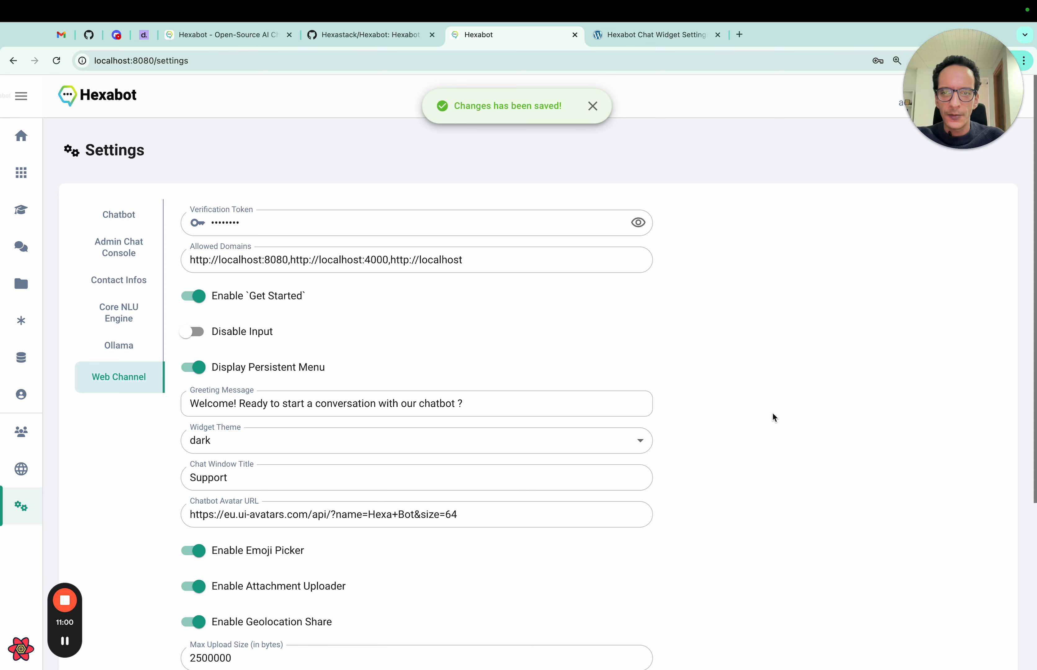
- Switch to the Hexastack/Hexabot GitHub repository tab and look over its page
click(402, 37)
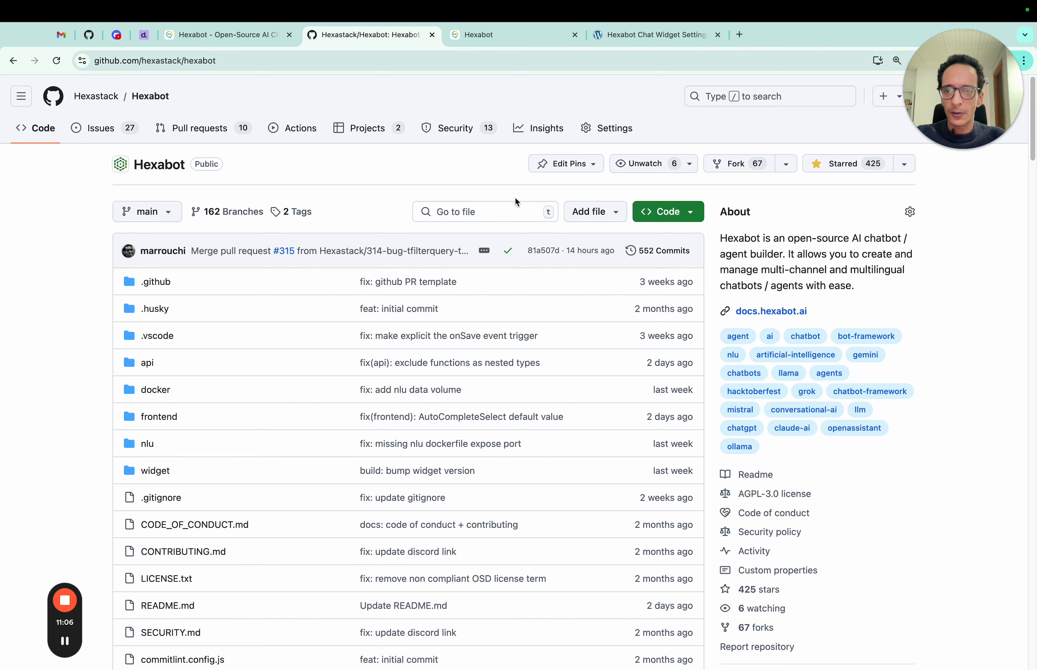
scroll(470, 259, down, 1)
mouse_move(470, 260)
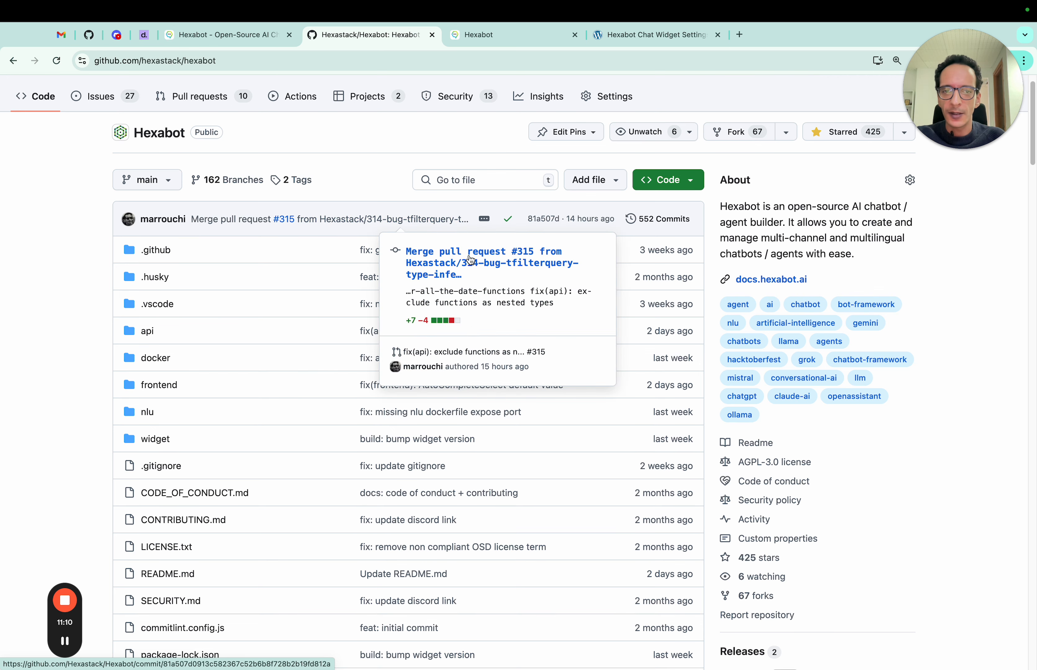
scroll(462, 243, up, 1)
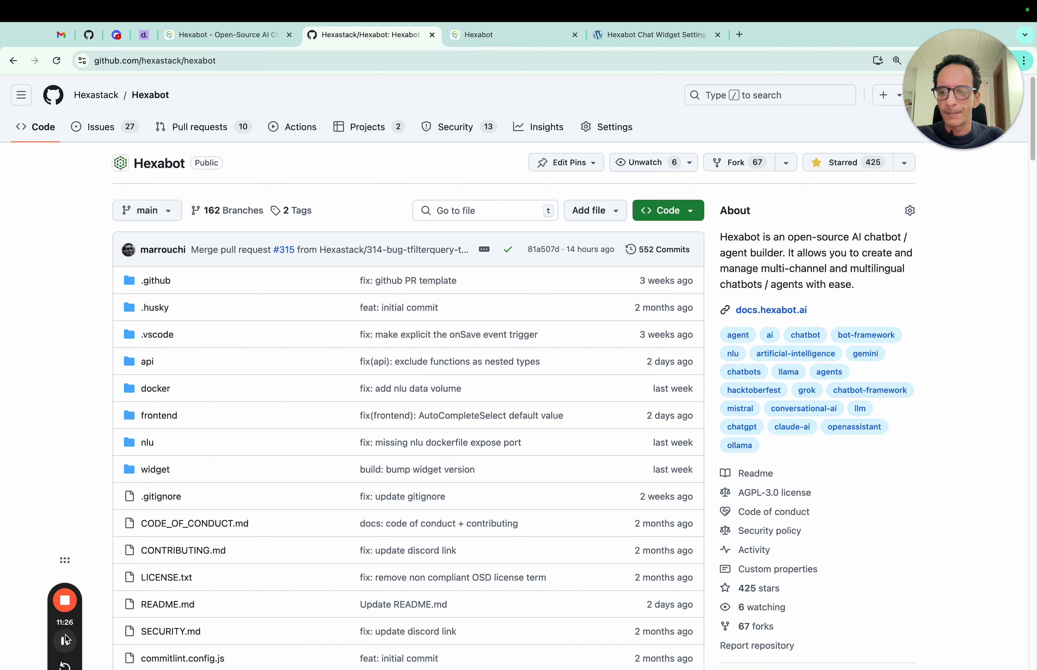
drag(56, 633, 45, 396)
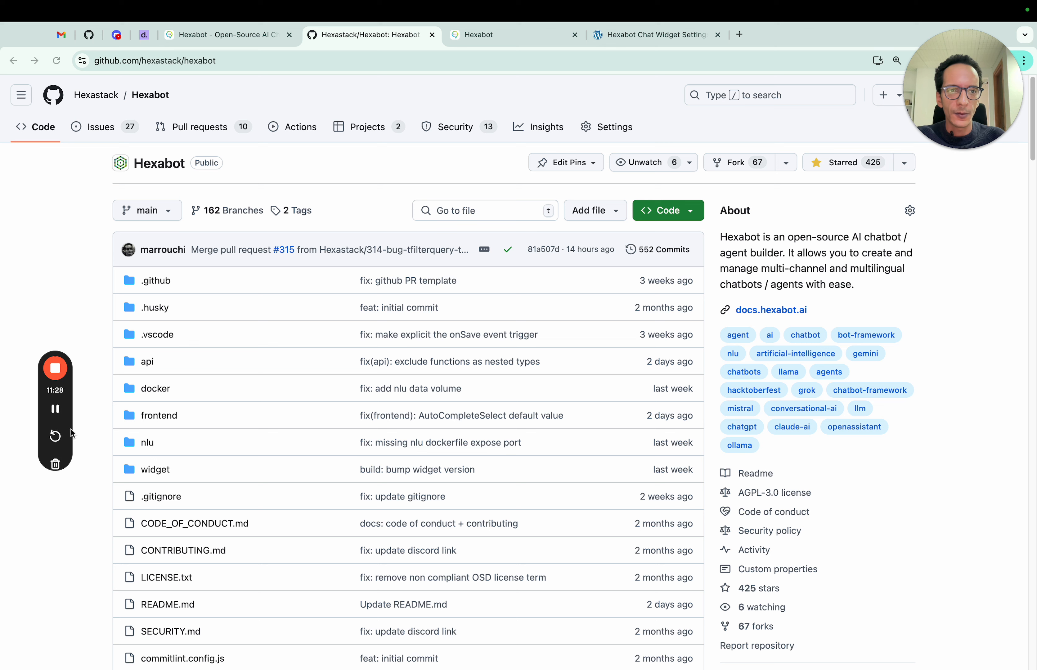